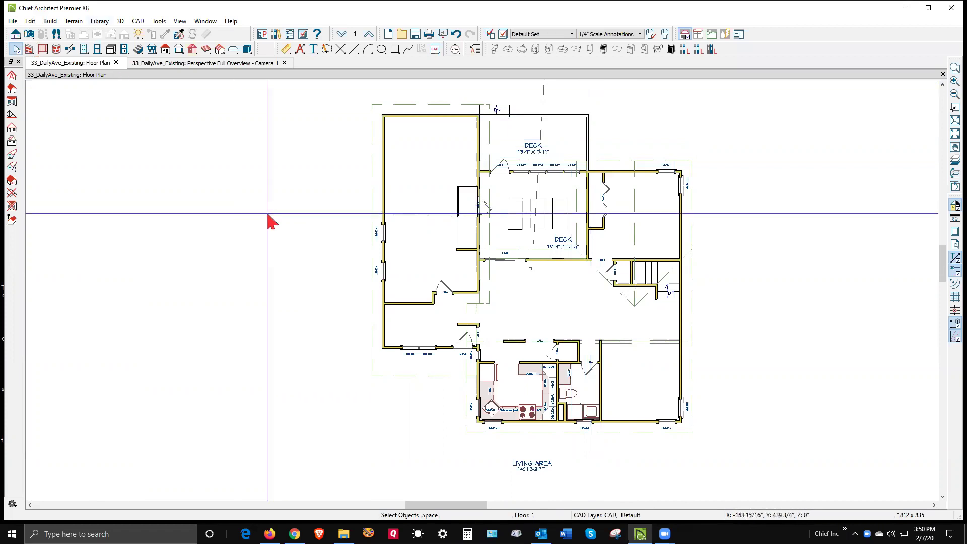
- Set the finished ceiling height of the large unlabelled room beside the decks to 83 5/8"
{"action": "key", "text": "ctrl+Tab"}
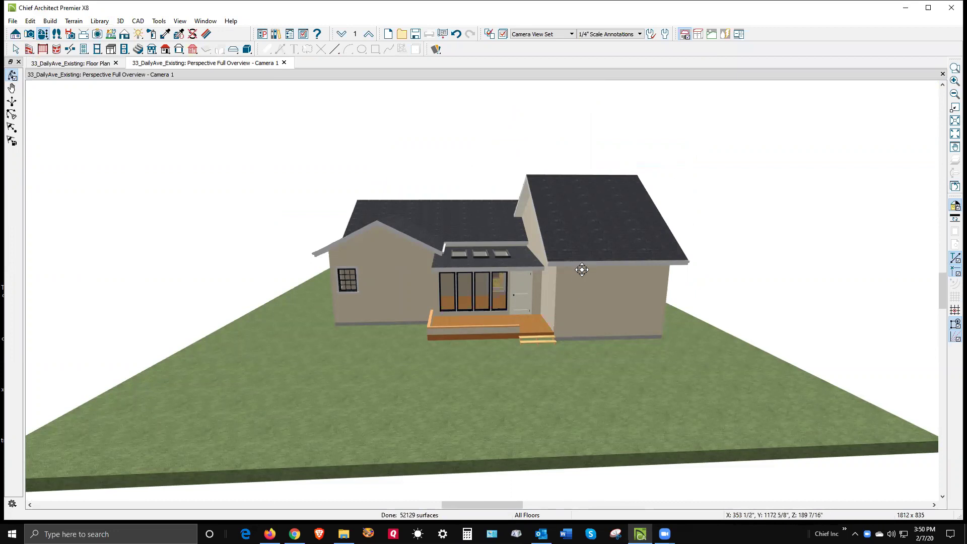
{"action": "key", "text": "ctrl+Tab"}
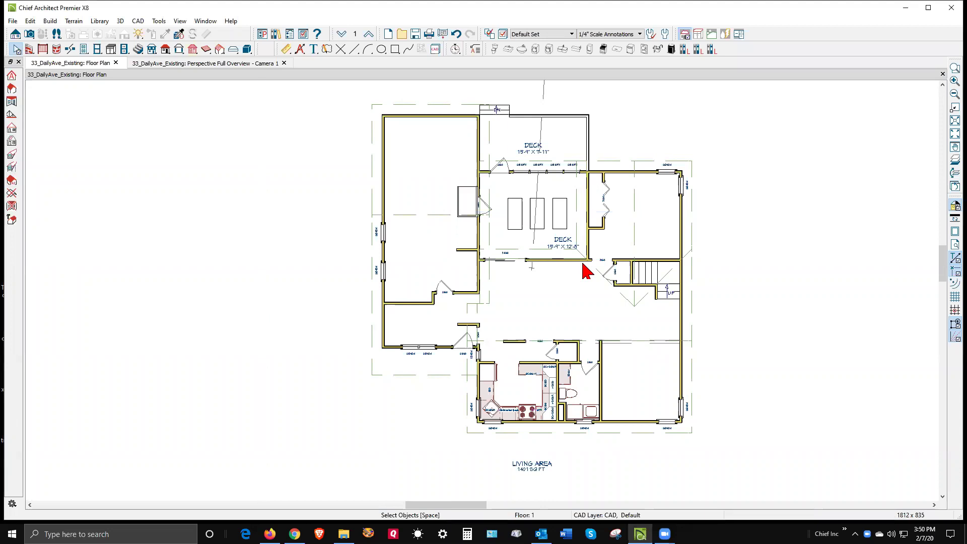
{"action": "double_click", "coordinate": [422, 160]}
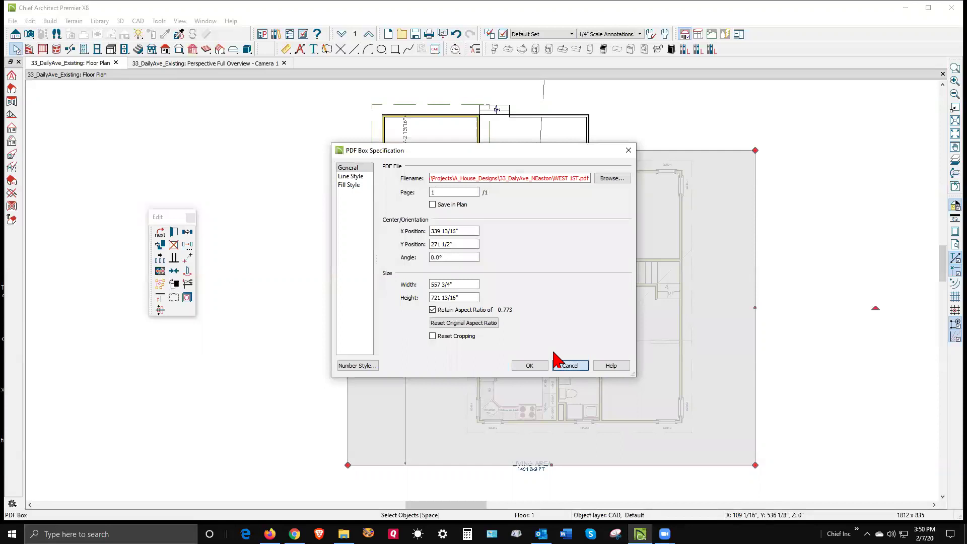
{"action": "left_click", "coordinate": [559, 364]}
{"action": "left_click", "coordinate": [442, 140]}
{"action": "double_click", "coordinate": [442, 140]}
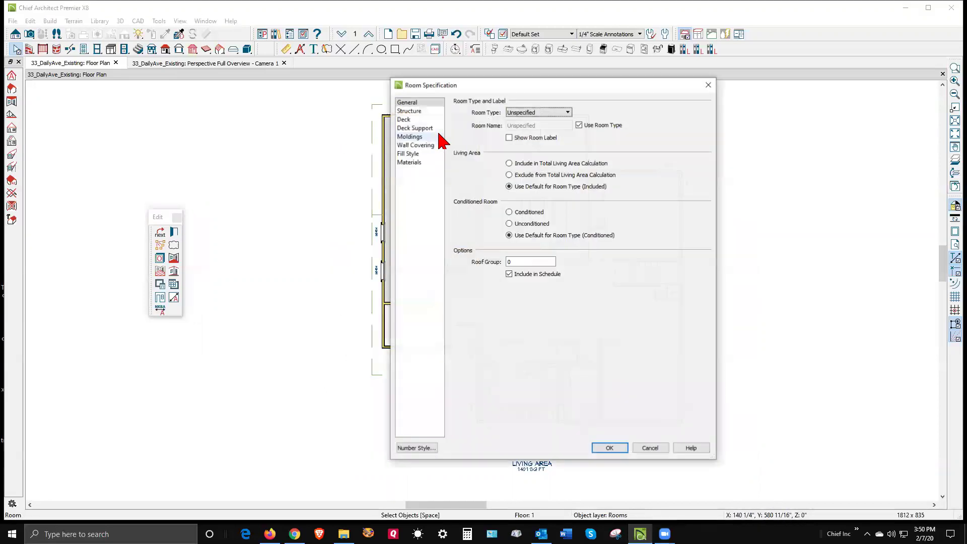
{"action": "left_click", "coordinate": [414, 112]}
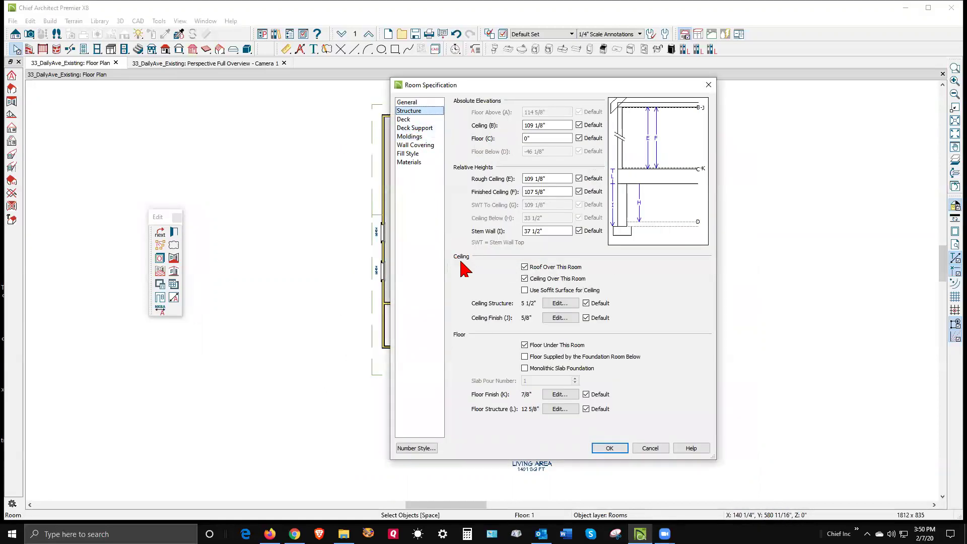
{"action": "left_click", "coordinate": [582, 194]}
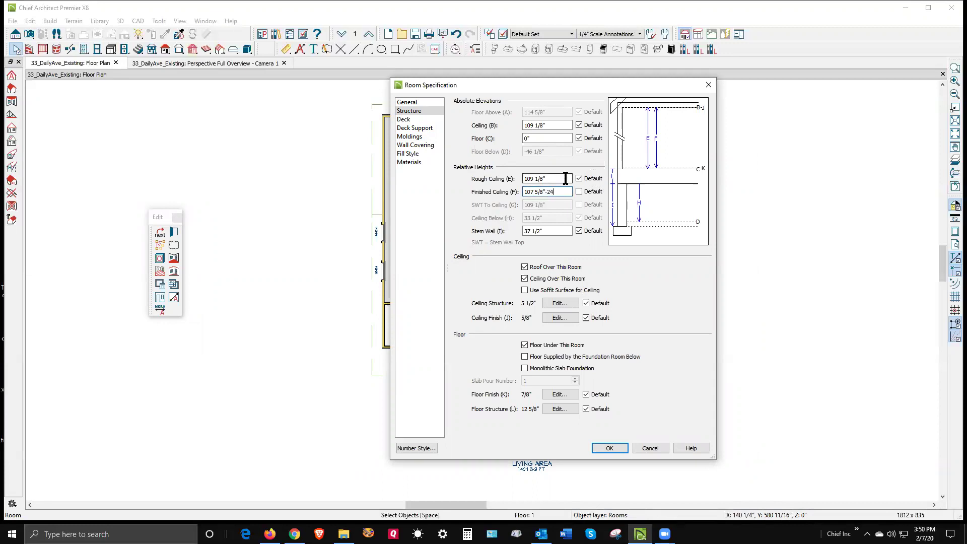
{"action": "key", "text": "Tab"}
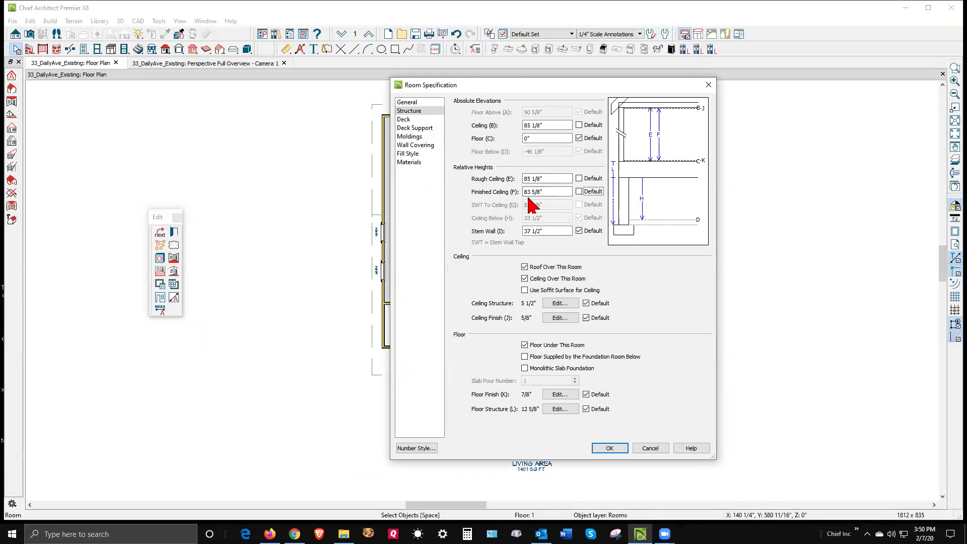
{"action": "left_click", "coordinate": [609, 449]}
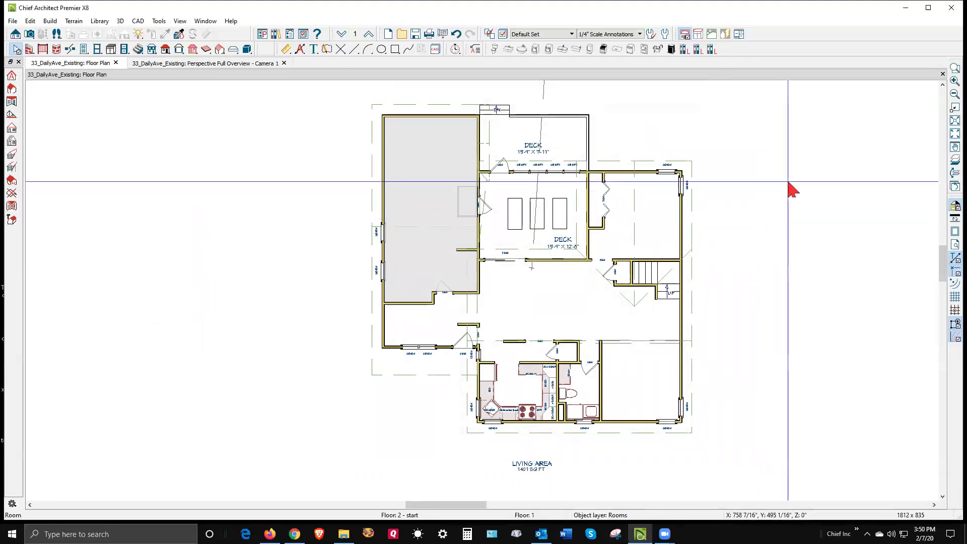
- Inspect the roof in the 3D overview and set the finished ceiling of the large room beside the decks to 71 5/8"
{"action": "key", "text": "ctrl+Tab"}
{"action": "left_click_drag", "start_coordinate": [556, 250], "coordinate": [521, 276]}
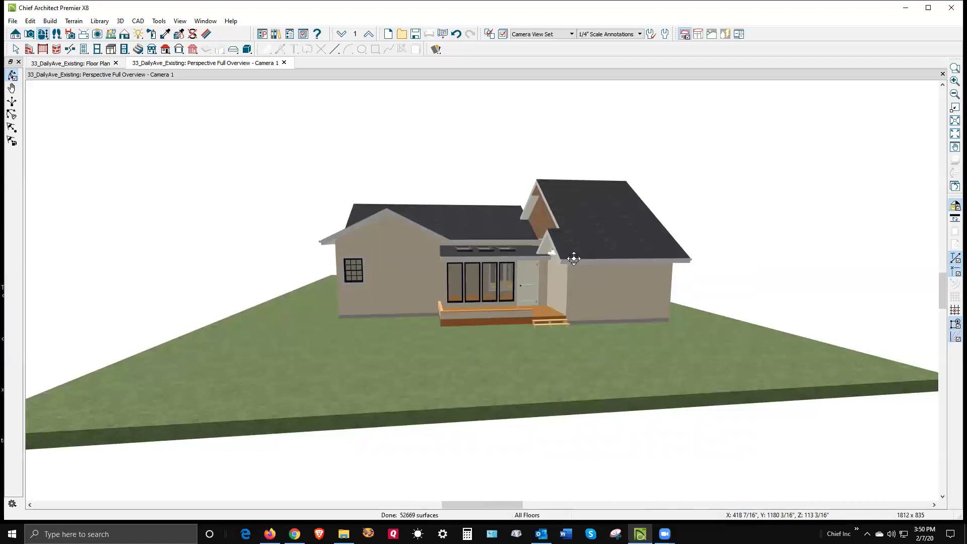
{"action": "key", "text": "ctrl+Tab"}
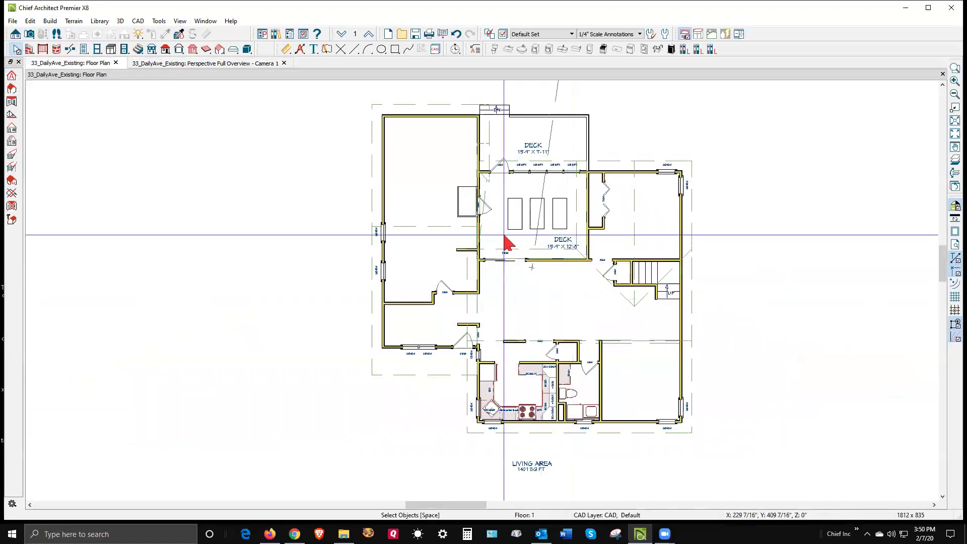
{"action": "double_click", "coordinate": [431, 168]}
{"action": "left_click", "coordinate": [628, 150]}
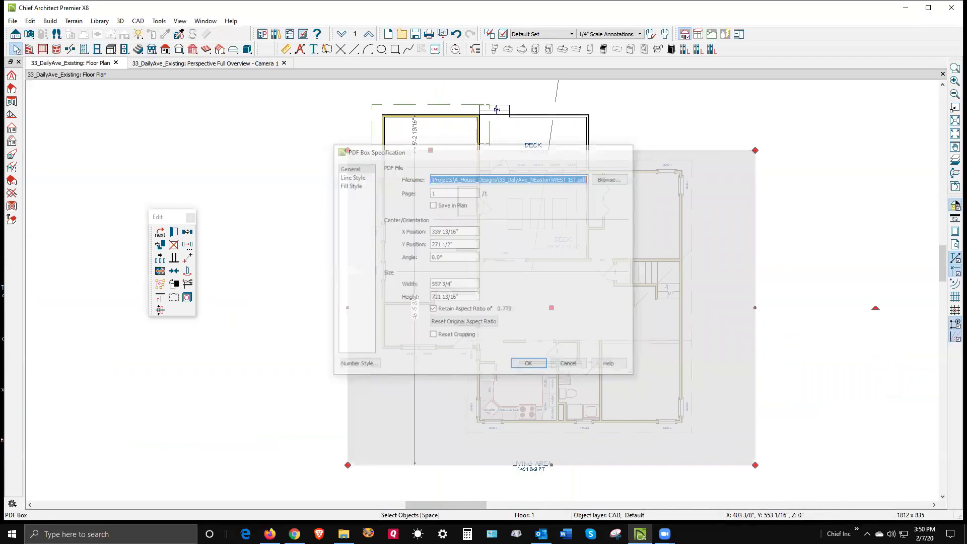
{"action": "left_click", "coordinate": [404, 130]}
{"action": "double_click", "coordinate": [407, 137]}
{"action": "left_click", "coordinate": [416, 111]}
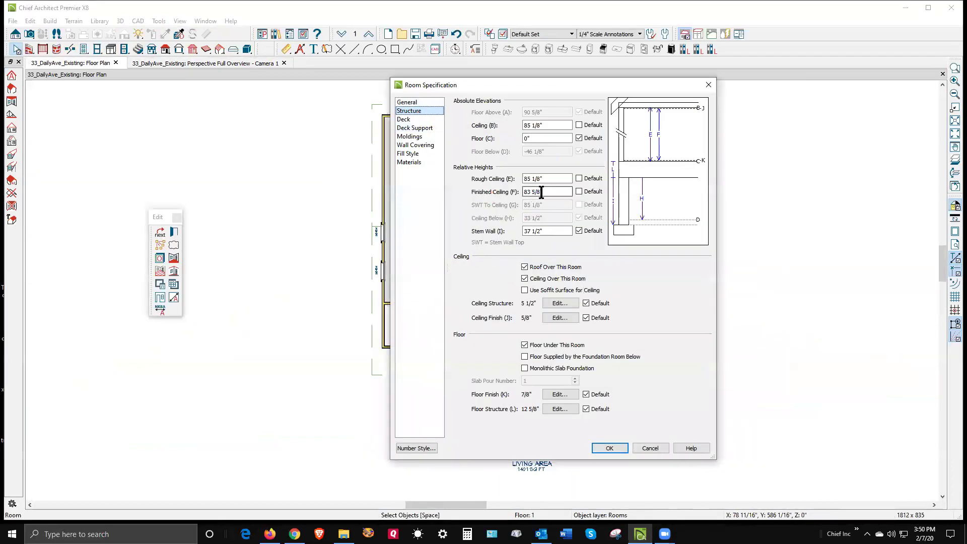
{"action": "left_click", "coordinate": [528, 192]}
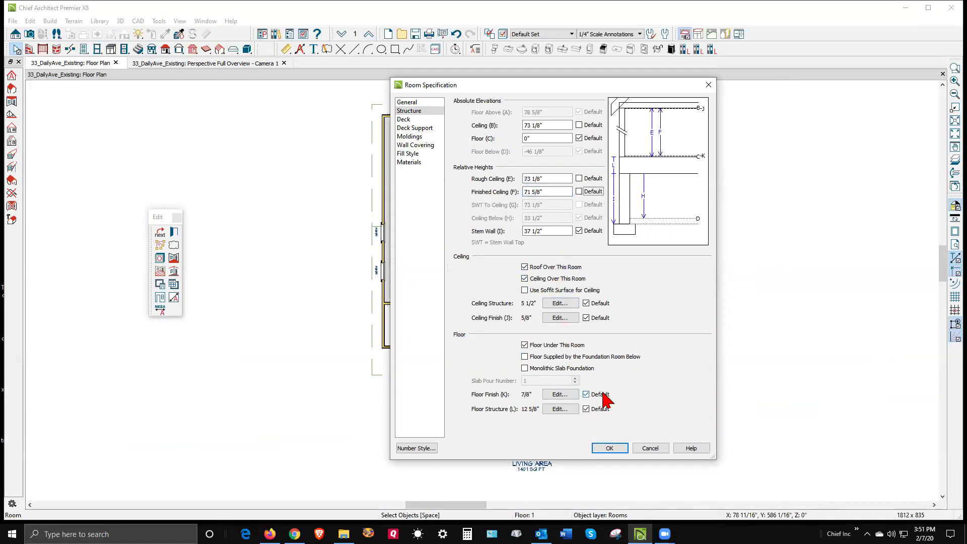
{"action": "left_click", "coordinate": [612, 450]}
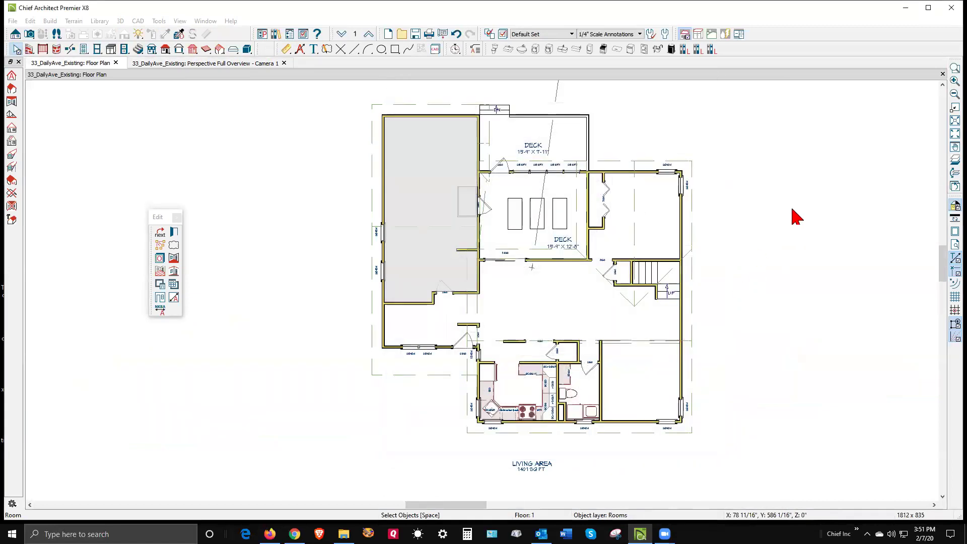
- Examine the rebuilt roof in 3D and check the roof options of the wall between the large room and the decks
{"action": "key", "text": "ctrl+Tab"}
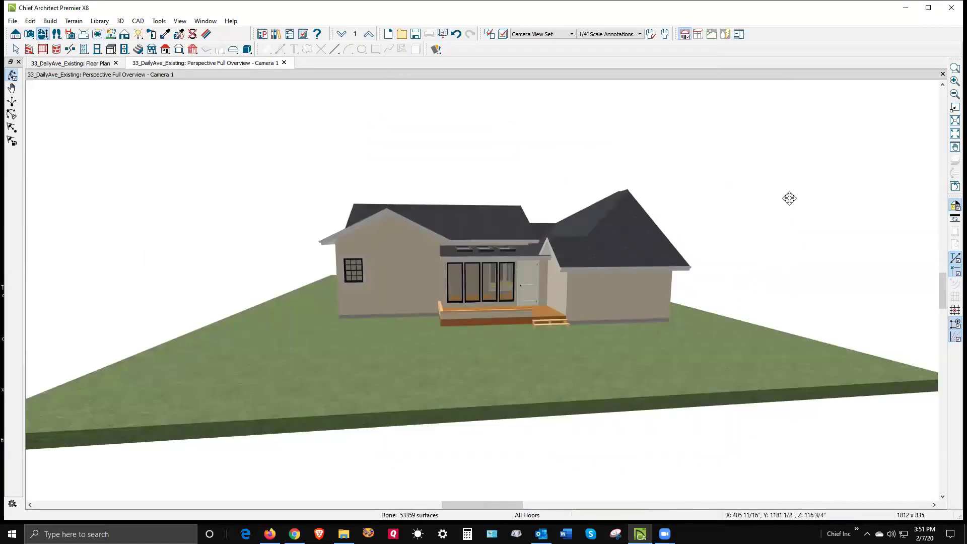
{"action": "left_click_drag", "start_coordinate": [587, 228], "coordinate": [583, 300]}
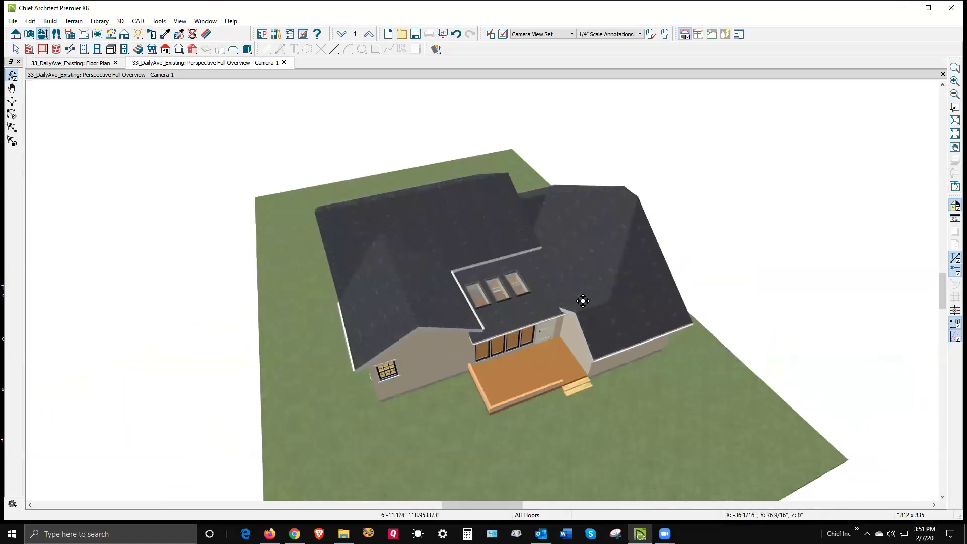
{"action": "left_click_drag", "start_coordinate": [499, 283], "coordinate": [565, 270]}
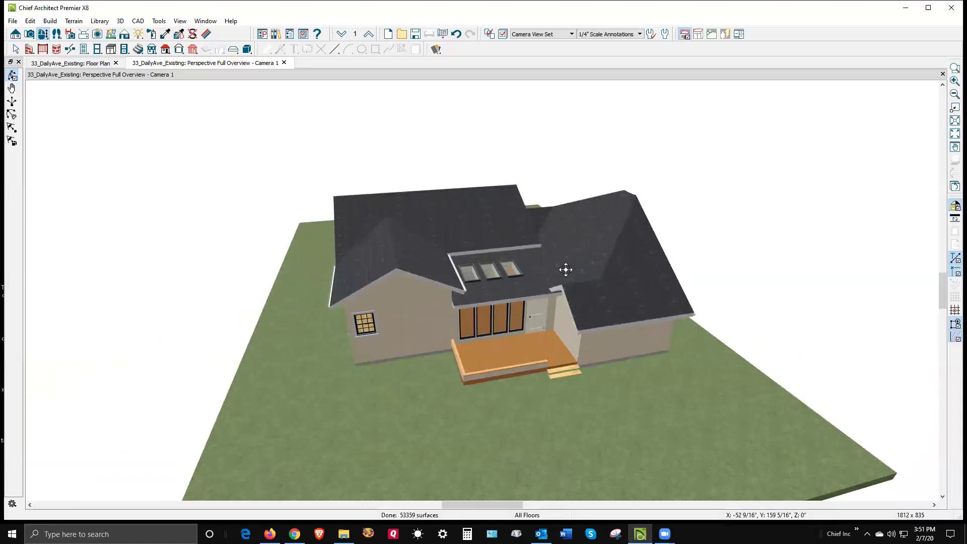
{"action": "key", "text": "ctrl+Tab"}
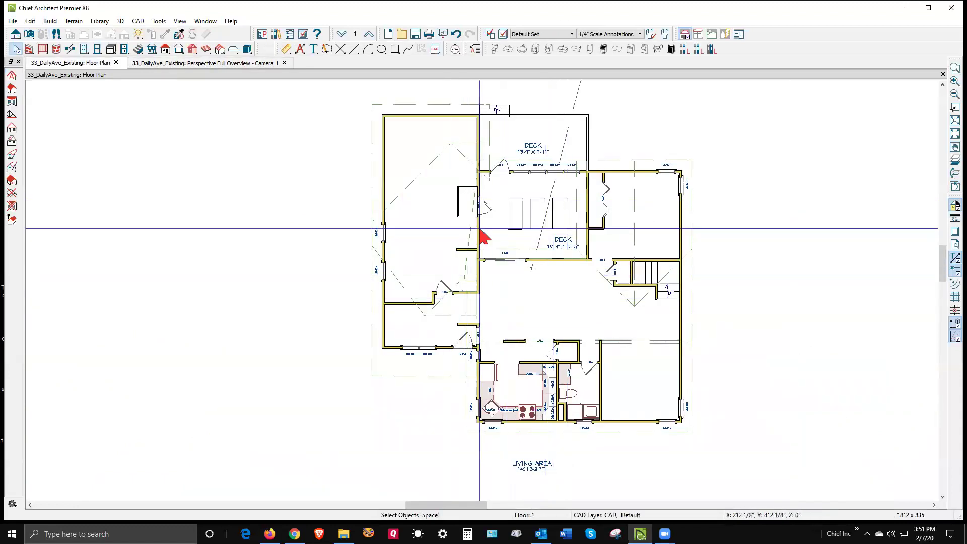
{"action": "left_click", "coordinate": [478, 212]}
{"action": "left_click", "coordinate": [175, 232]}
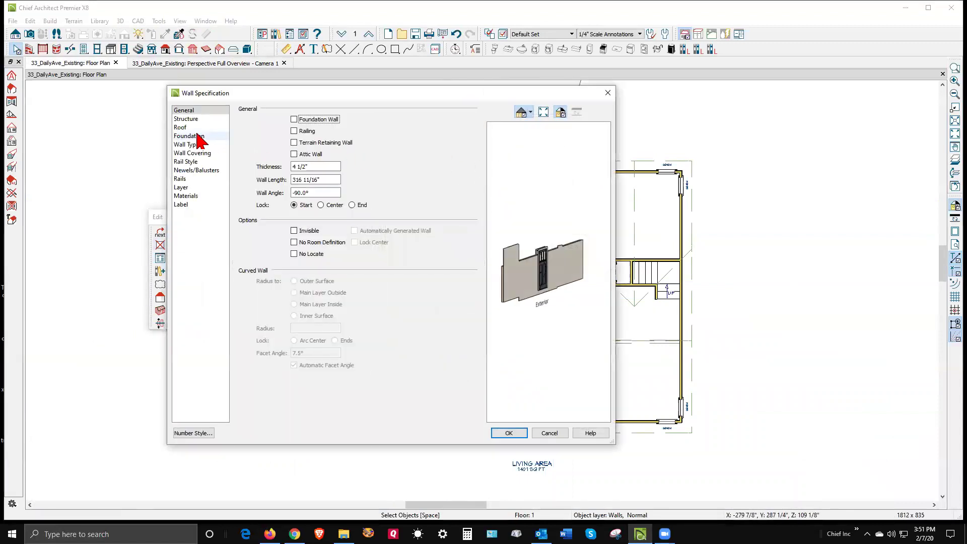
{"action": "left_click", "coordinate": [181, 127]}
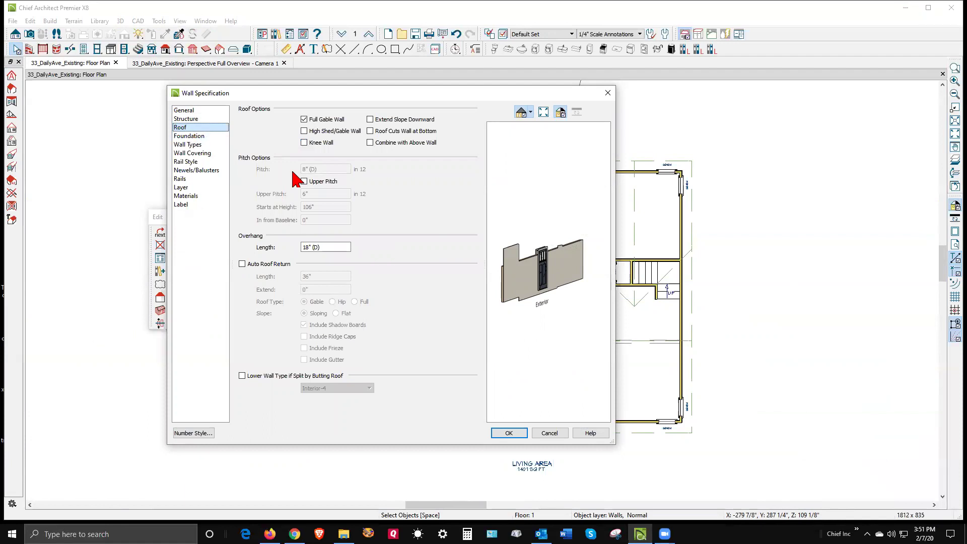
{"action": "left_click", "coordinate": [549, 433]}
{"action": "scroll", "coordinate": [453, 234], "scroll_direction": "up", "scroll_amount": 2}
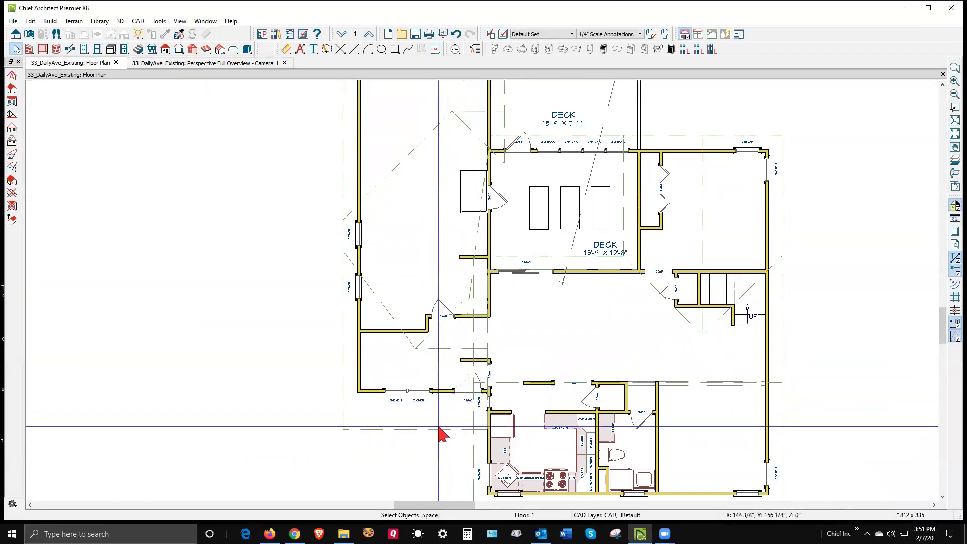
- Check the height and pitch settings of the lowered wing's entry-side roof plane and the main house's neighbouring roof plane in 3D
{"action": "key", "text": "ctrl+Tab"}
{"action": "left_click_drag", "start_coordinate": [432, 249], "coordinate": [203, 226]}
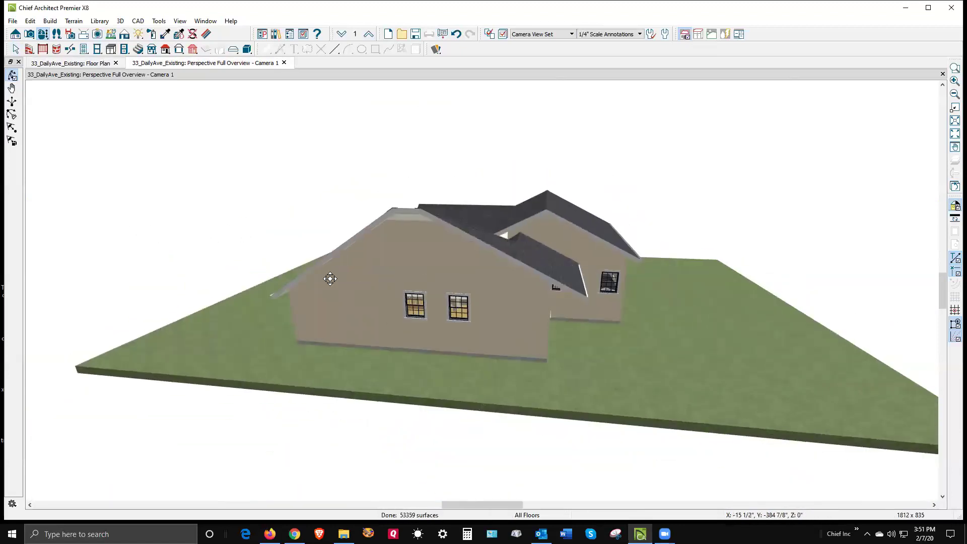
{"action": "left_click_drag", "start_coordinate": [555, 285], "coordinate": [522, 289]}
{"action": "key", "text": "space"}
{"action": "left_click", "coordinate": [519, 277]}
{"action": "double_click", "coordinate": [521, 282]}
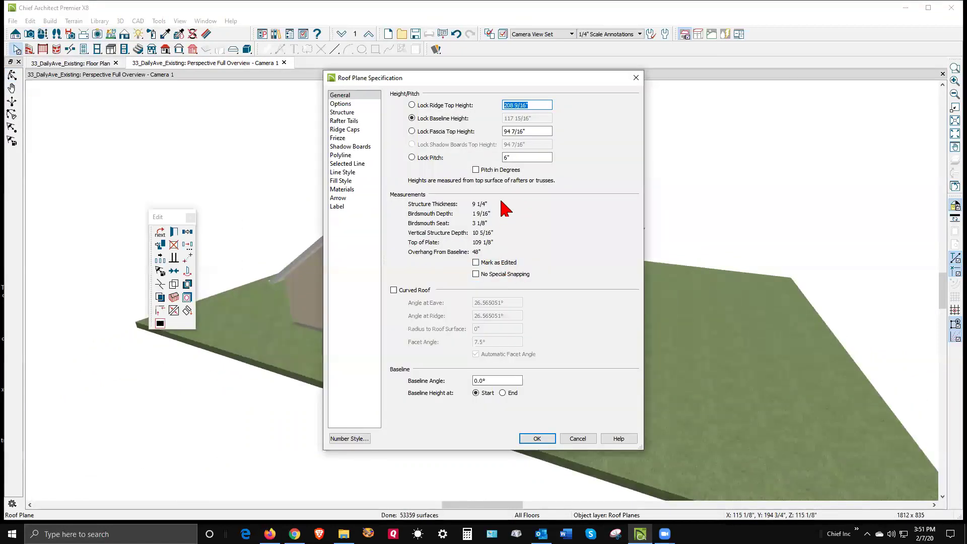
{"action": "left_click", "coordinate": [577, 439]}
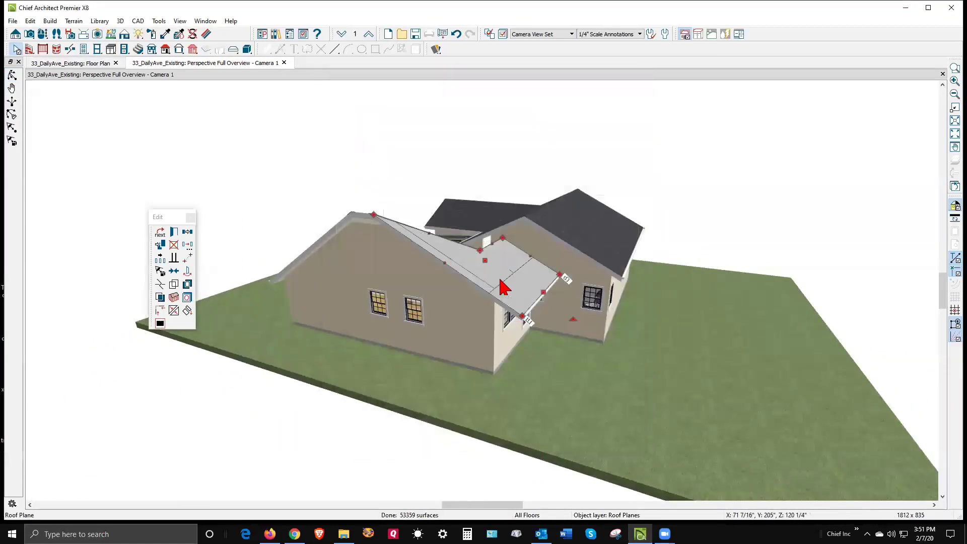
{"action": "key", "text": "Escape"}
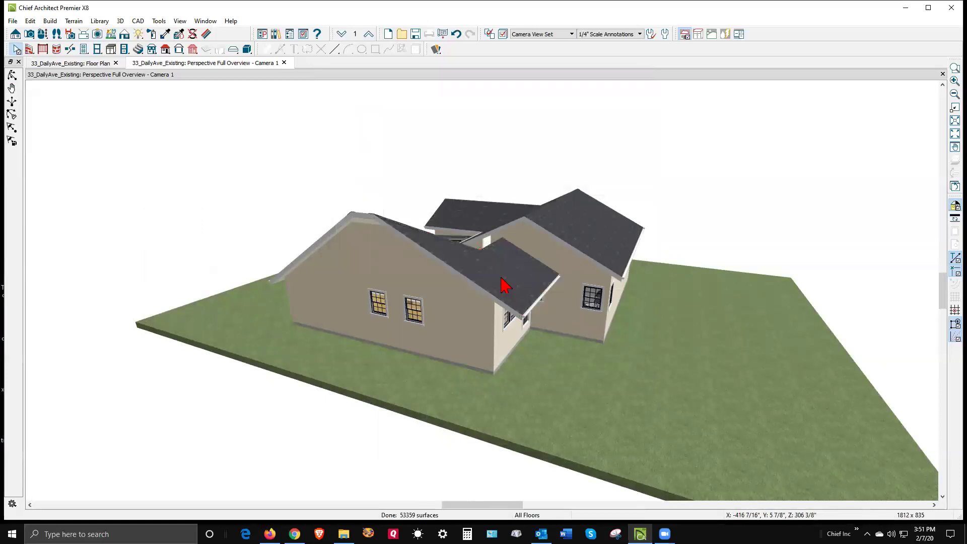
{"action": "double_click", "coordinate": [503, 286]}
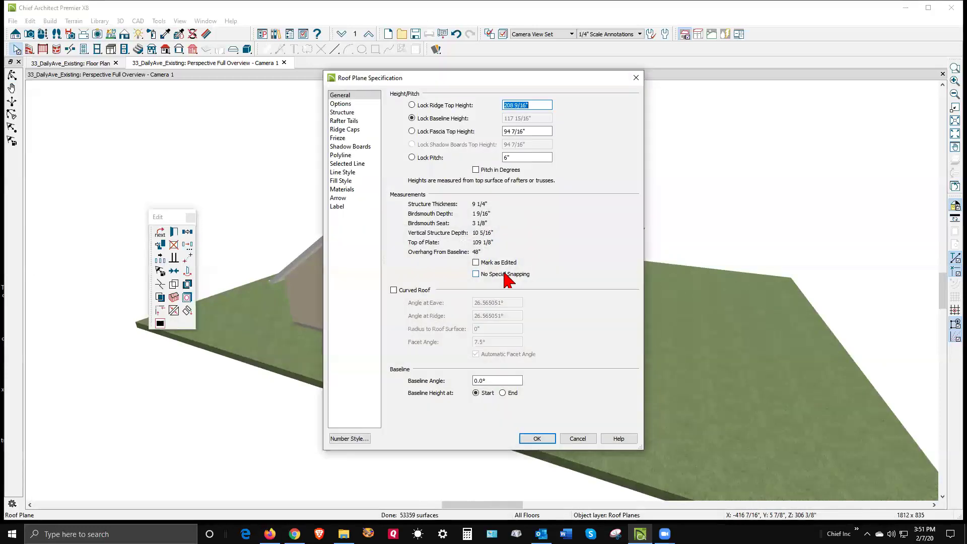
{"action": "left_click", "coordinate": [578, 439]}
{"action": "double_click", "coordinate": [600, 244]}
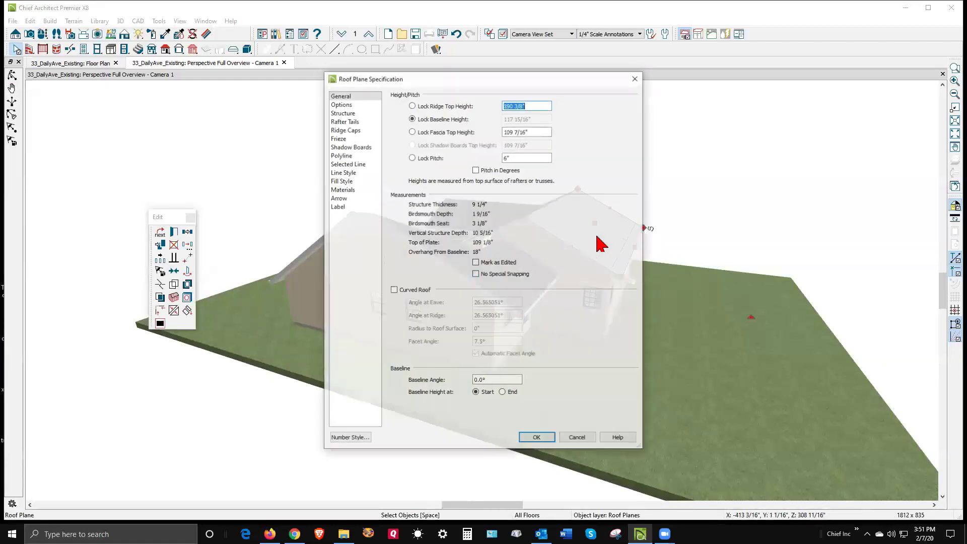
{"action": "left_click", "coordinate": [578, 439]}
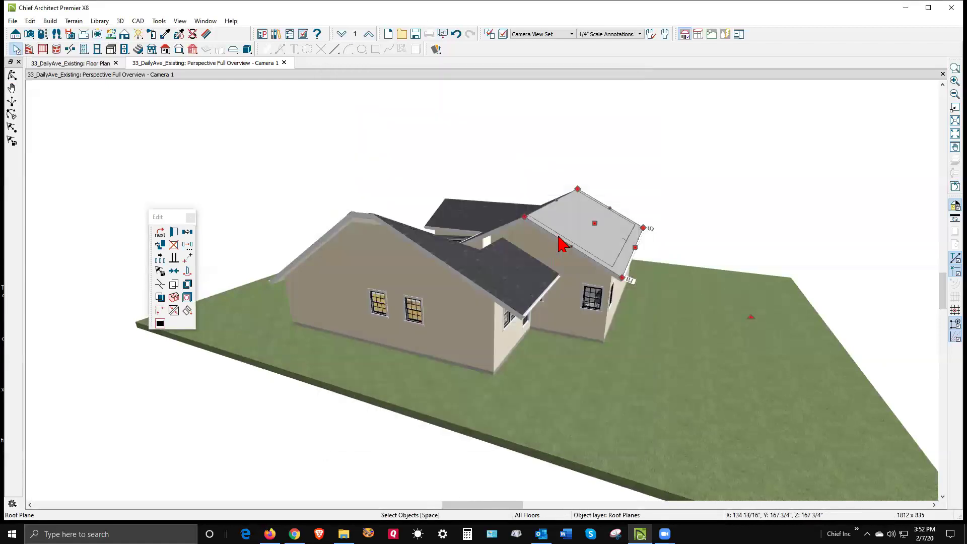
{"action": "key", "text": "Escape"}
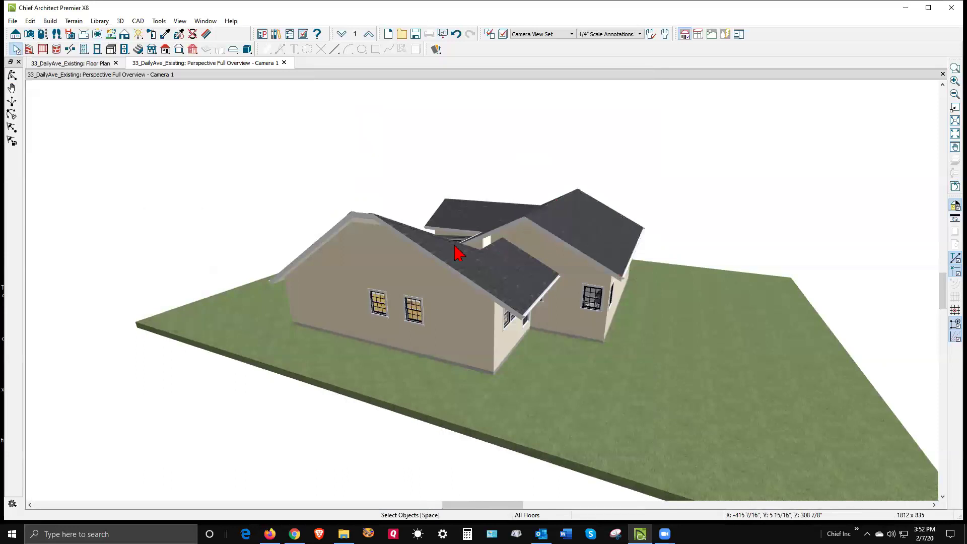
- Try to set the pitch of the roof plane on the far side of the large room's wing to 6"
{"action": "double_click", "coordinate": [317, 248]}
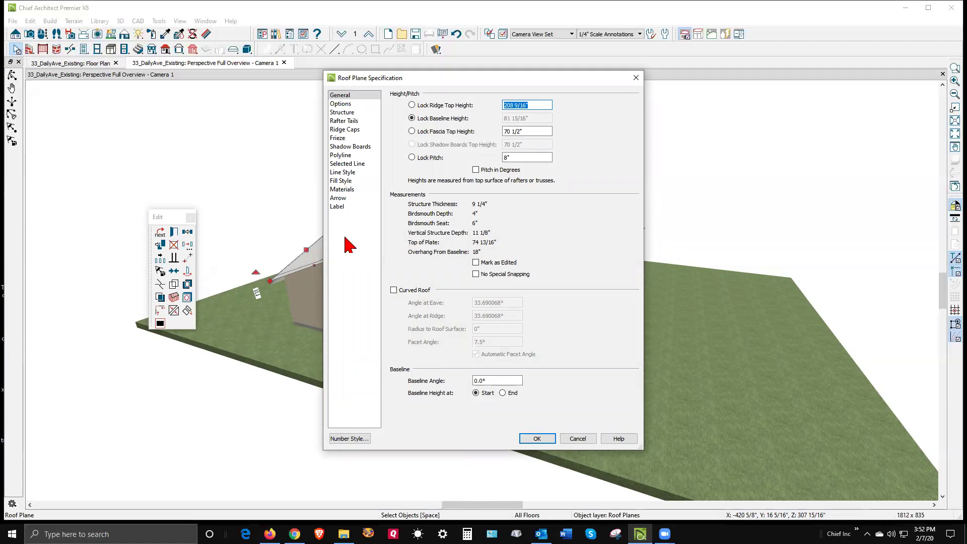
{"action": "double_click", "coordinate": [527, 157]}
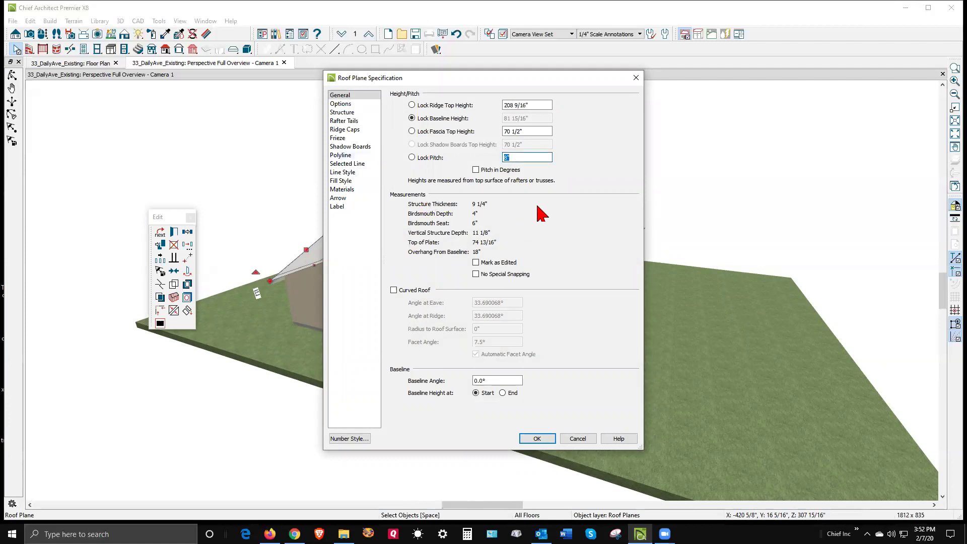
{"action": "type", "text": "6"}
{"action": "left_click", "coordinate": [536, 438]}
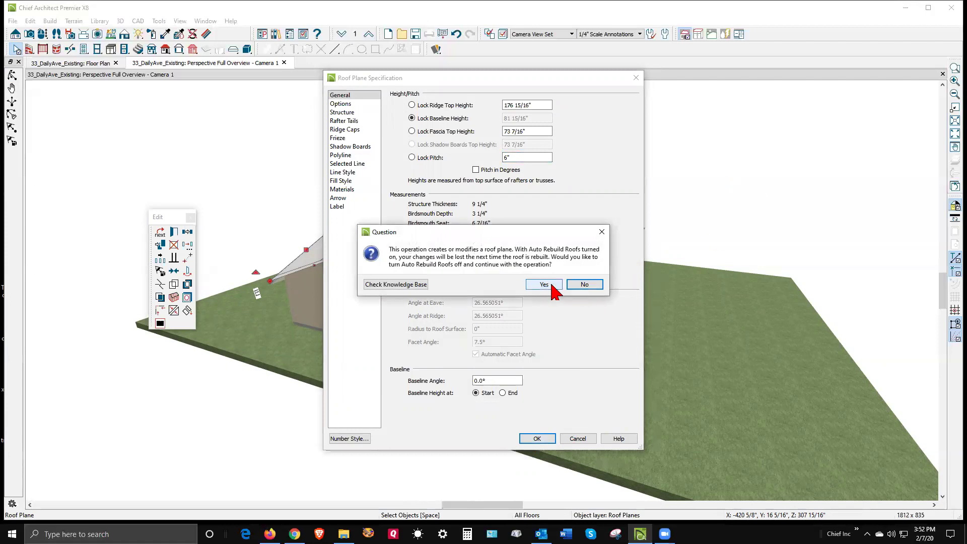
{"action": "left_click", "coordinate": [584, 285]}
{"action": "left_click", "coordinate": [578, 439]}
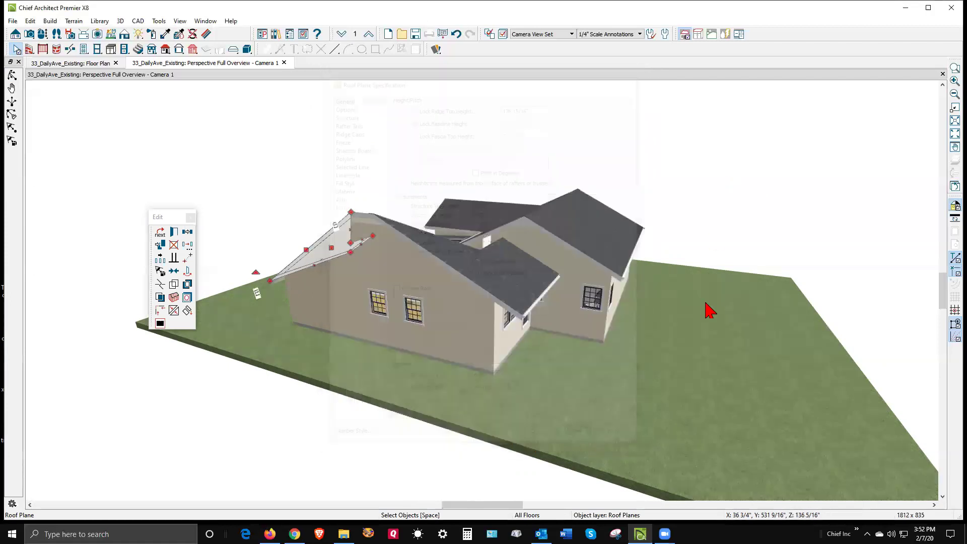
- In the floor plan, set the roof pitch of the large side room's end wall by the deck steps to 6" in 12
{"action": "key", "text": "ctrl+Tab"}
{"action": "scroll", "coordinate": [613, 300], "scroll_direction": "down", "scroll_amount": 3}
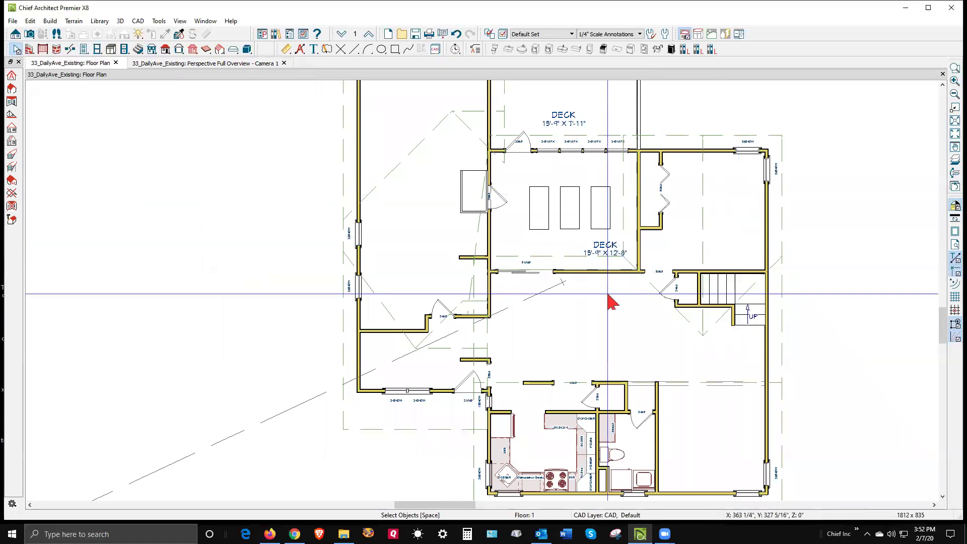
{"action": "left_click", "coordinate": [532, 183]}
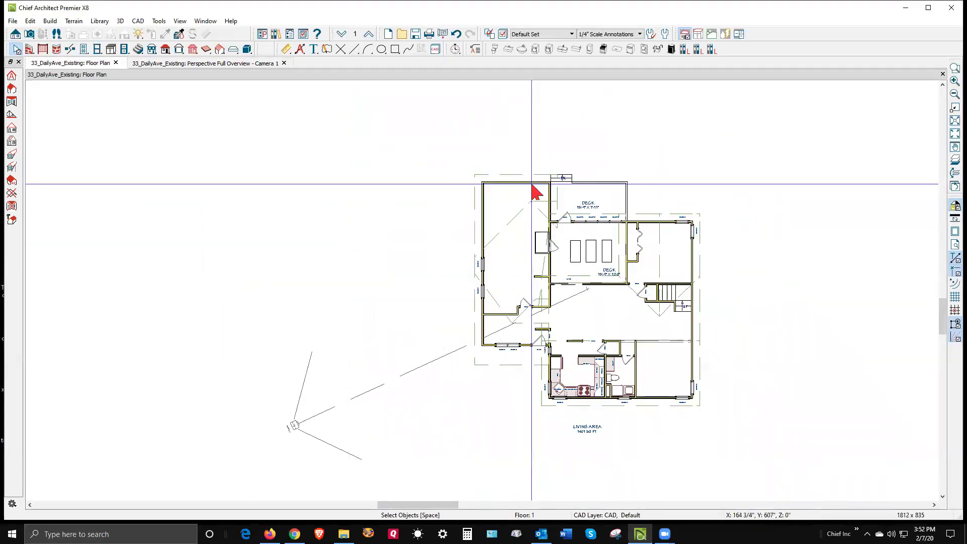
{"action": "left_click", "coordinate": [175, 232]}
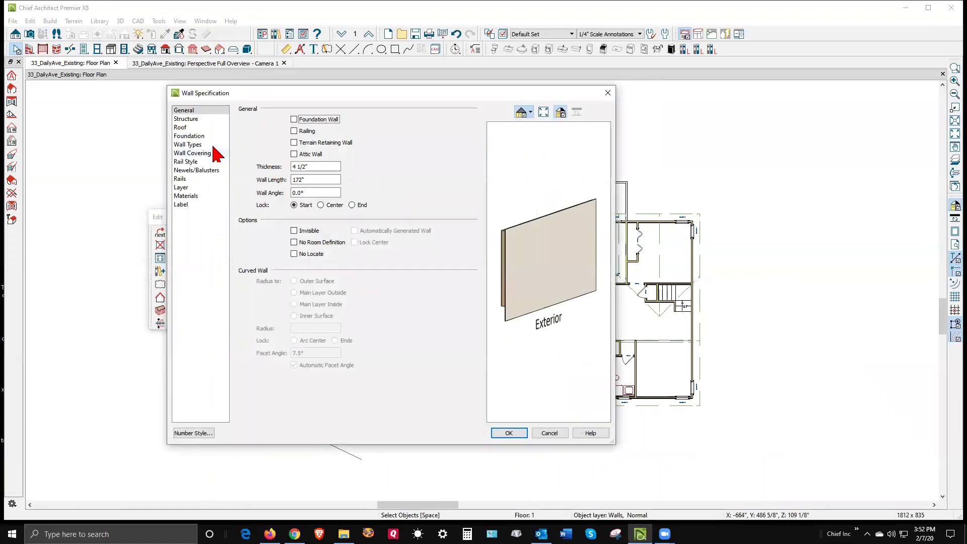
{"action": "left_click", "coordinate": [194, 129]}
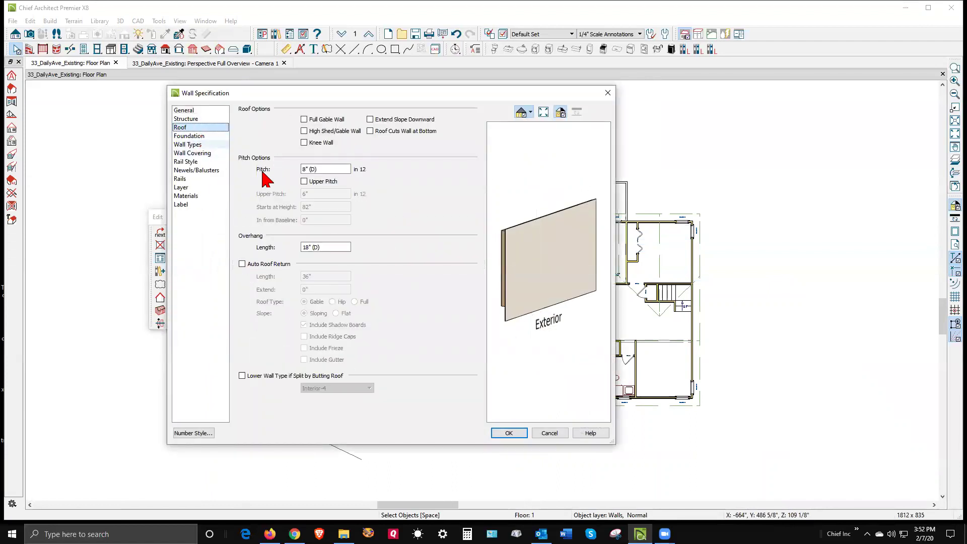
{"action": "left_click", "coordinate": [303, 168]}
{"action": "type", "text": "6"}
{"action": "left_click", "coordinate": [509, 433]}
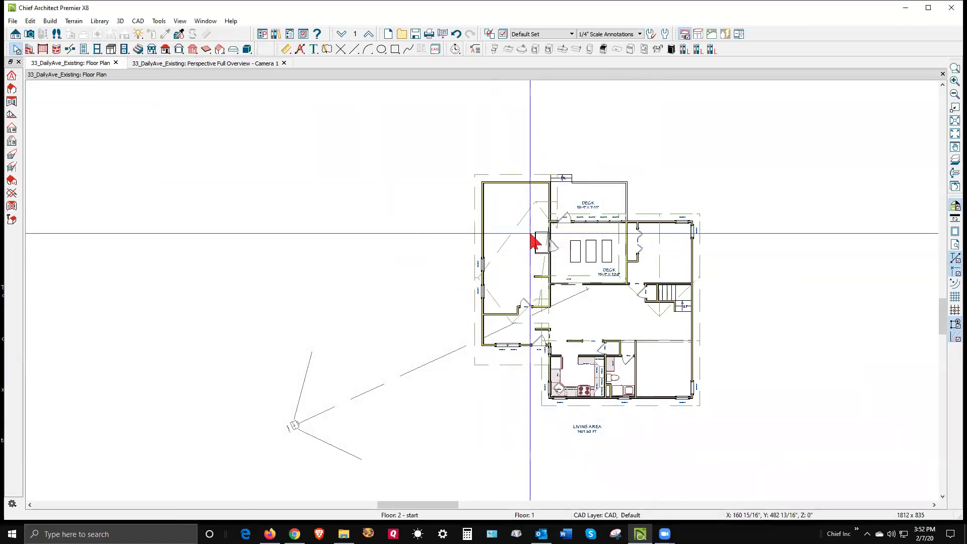
- Check the general pitch, overhang and height settings in Build Roof without changing them
{"action": "scroll", "coordinate": [529, 383], "scroll_direction": "up", "scroll_amount": 4}
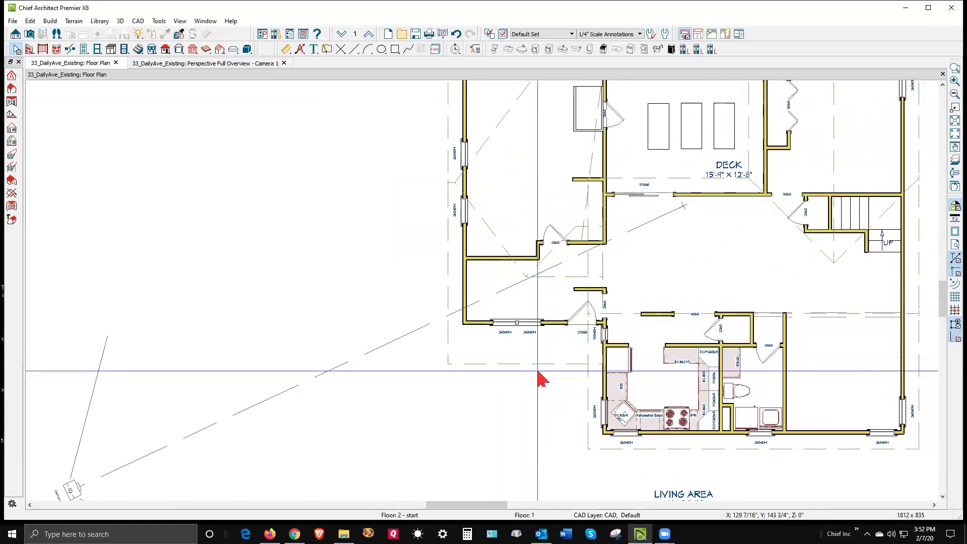
{"action": "scroll", "coordinate": [466, 333], "scroll_direction": "down", "scroll_amount": 1}
{"action": "scroll", "coordinate": [471, 341], "scroll_direction": "down", "scroll_amount": 1}
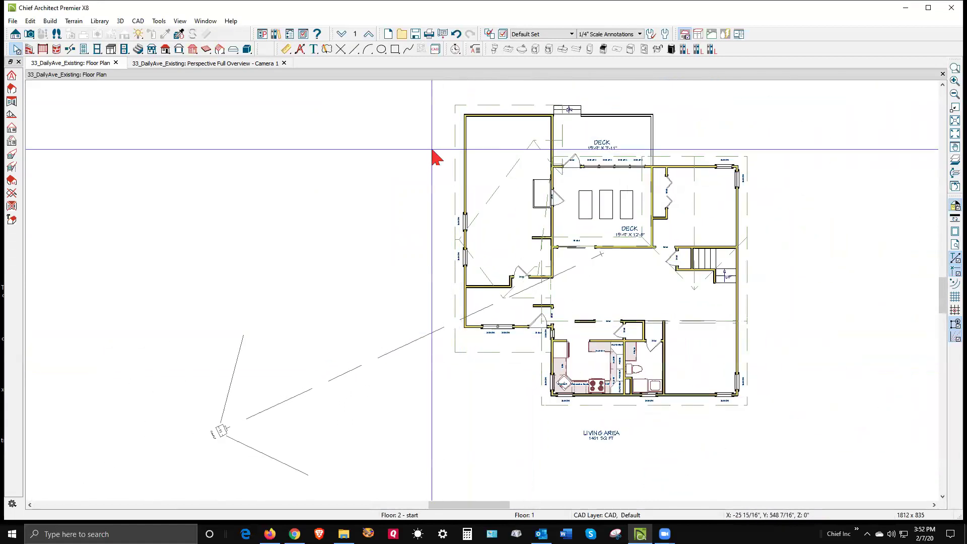
{"action": "double_click", "coordinate": [165, 49]}
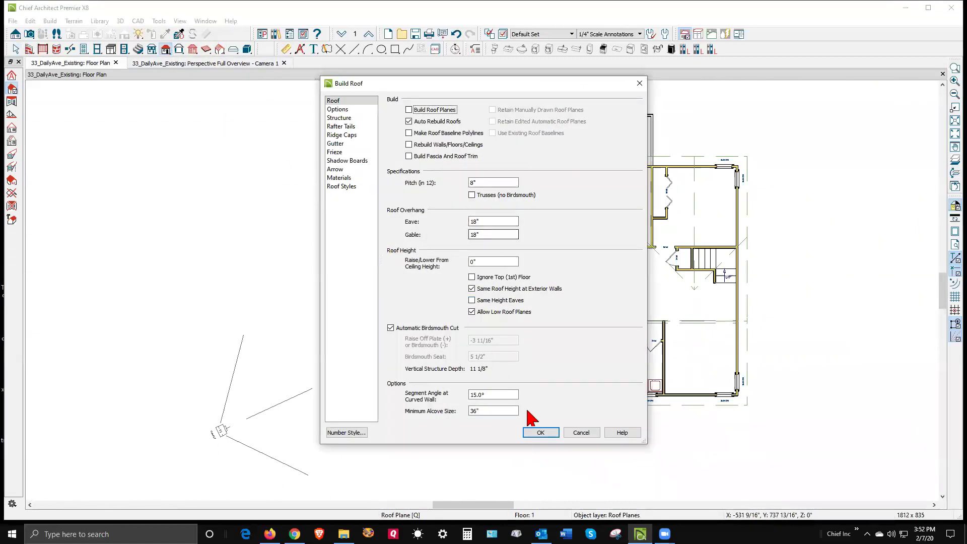
{"action": "left_click", "coordinate": [580, 434]}
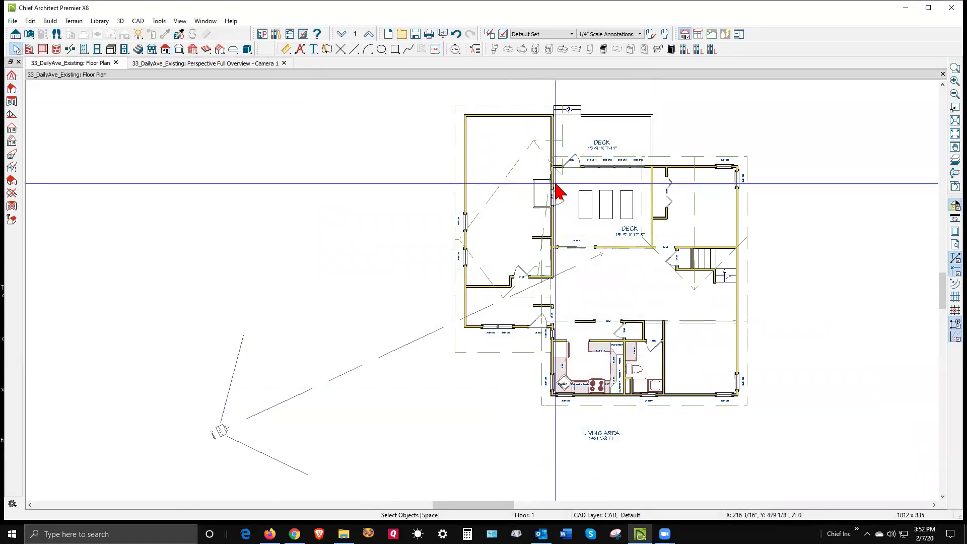
- Orbit the 3D overview to the deck side and compare the roof with the back-yard photo in the web browser
{"action": "key", "text": "ctrl+Tab"}
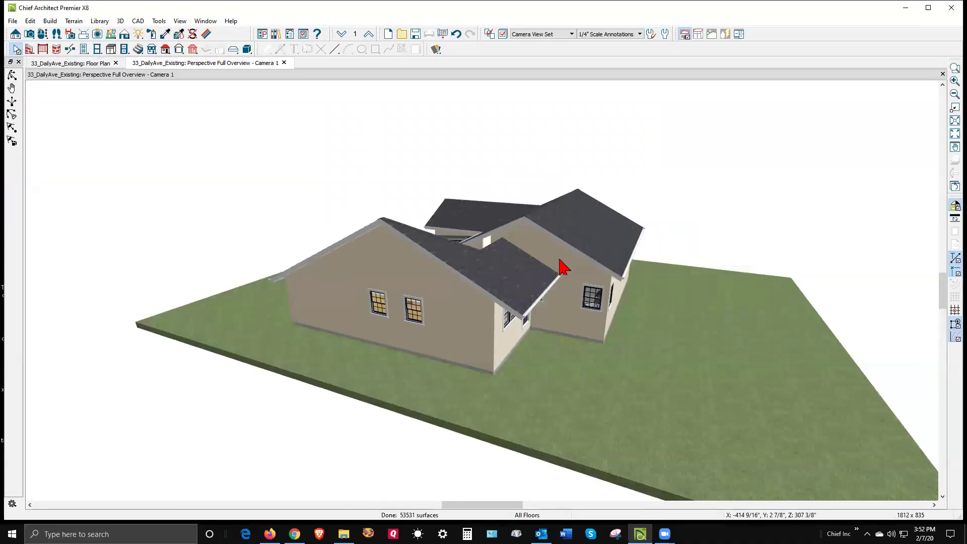
{"action": "left_click", "coordinate": [11, 74]}
{"action": "left_click_drag", "start_coordinate": [250, 207], "coordinate": [476, 226]}
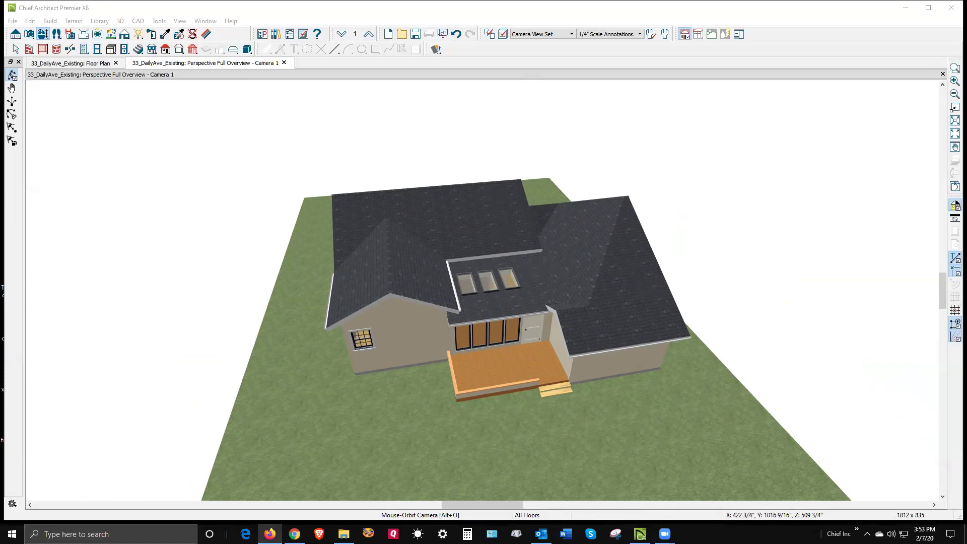
{"action": "key", "text": "alt+Tab"}
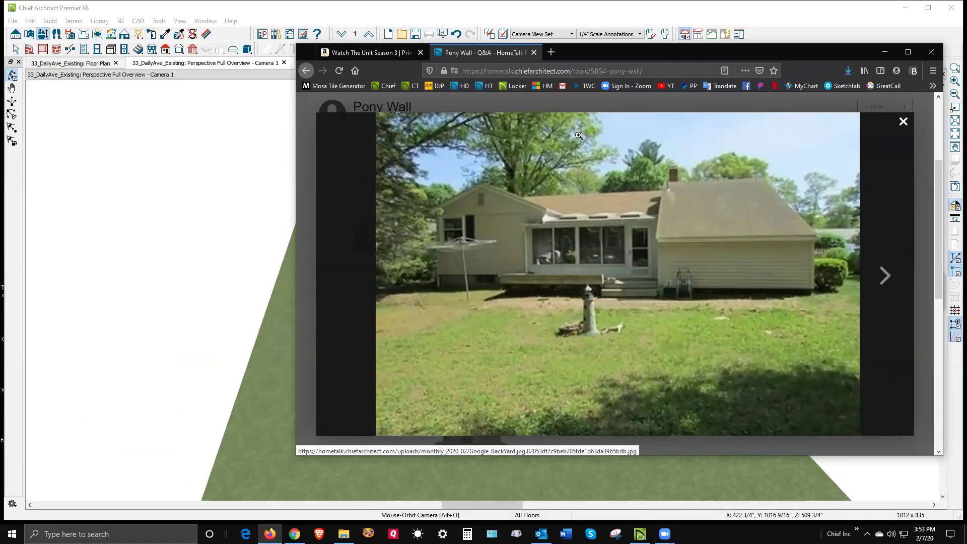
{"action": "left_click_drag", "start_coordinate": [651, 56], "coordinate": [966, 56]}
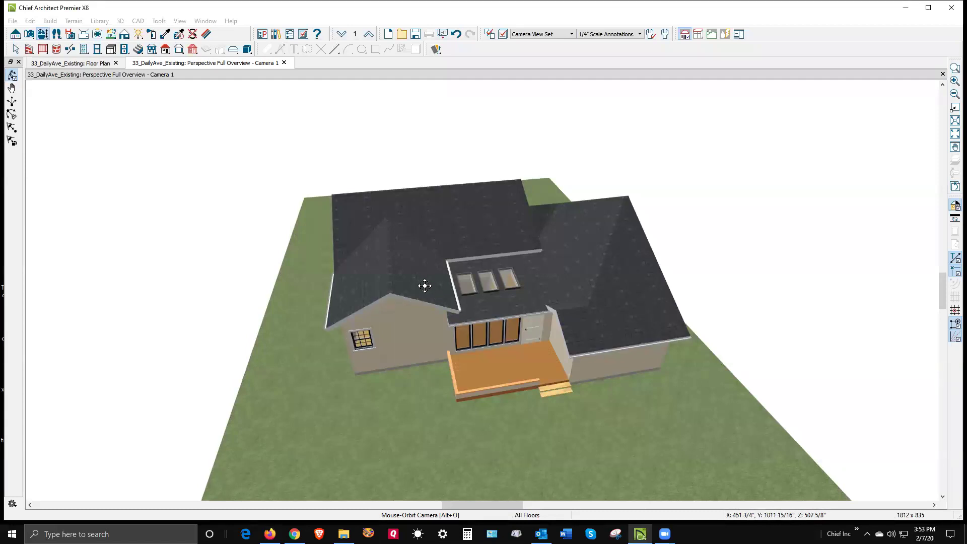
- Check the height and pitch settings of the small gable wing's roof plane next to the skylights in 3D
{"action": "left_click", "coordinate": [15, 49]}
{"action": "left_click", "coordinate": [430, 300]}
{"action": "double_click", "coordinate": [428, 295]}
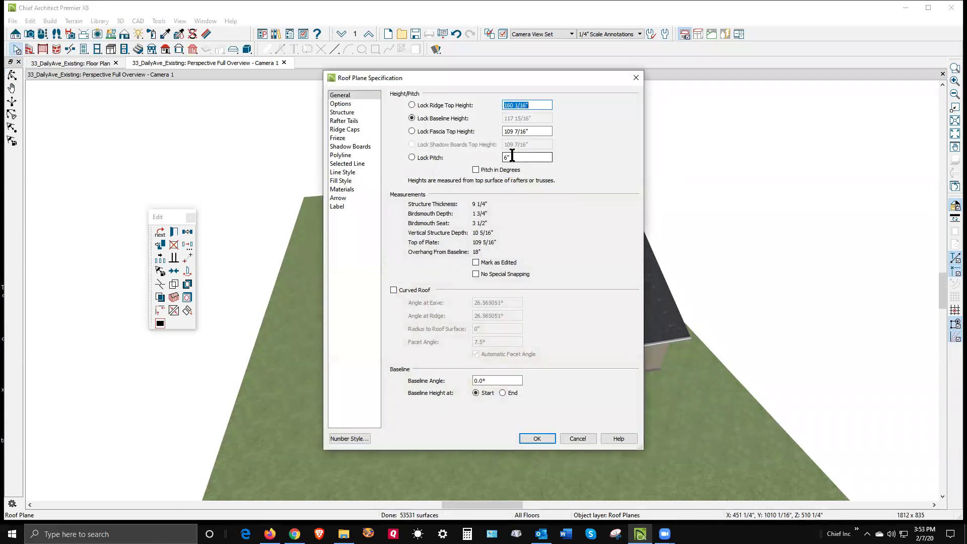
{"action": "left_click", "coordinate": [578, 439]}
{"action": "key", "text": "Escape"}
{"action": "left_click", "coordinate": [370, 302]}
{"action": "key", "text": "Escape"}
- Set the general pitch in Build Roof to 4" in 12 and view the rebuilt roof in 3D
{"action": "key", "text": "ctrl+Tab"}
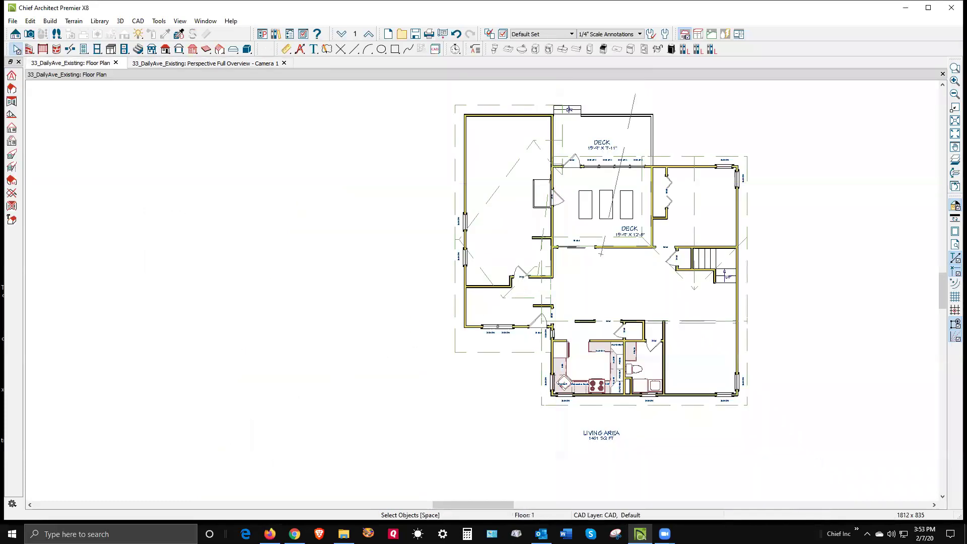
{"action": "scroll", "coordinate": [546, 281], "scroll_direction": "up", "scroll_amount": 2}
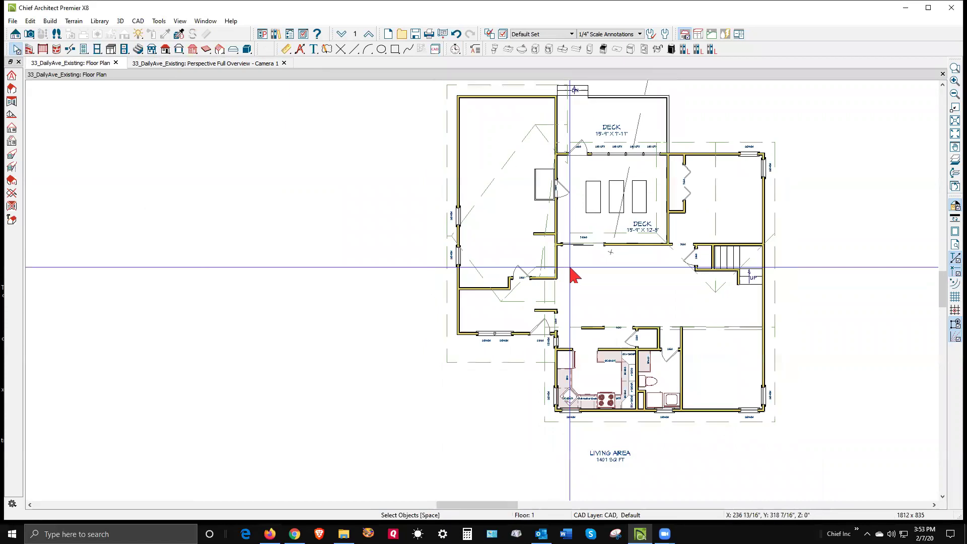
{"action": "left_click", "coordinate": [669, 207]}
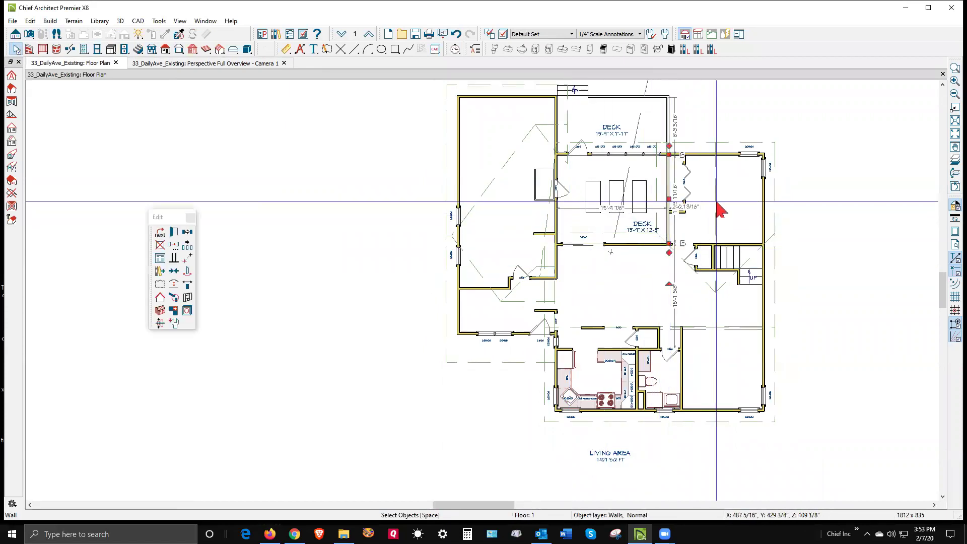
{"action": "key", "text": "Escape"}
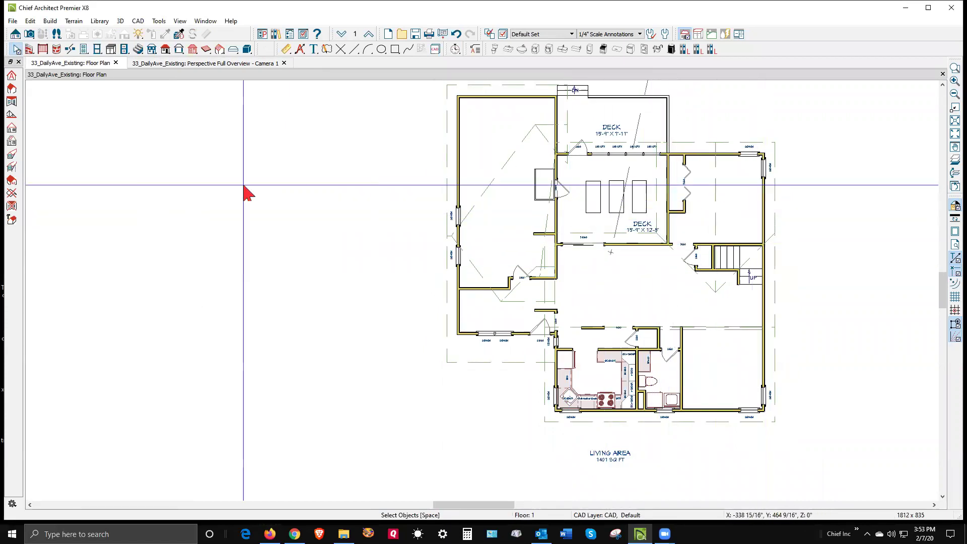
{"action": "double_click", "coordinate": [166, 50]}
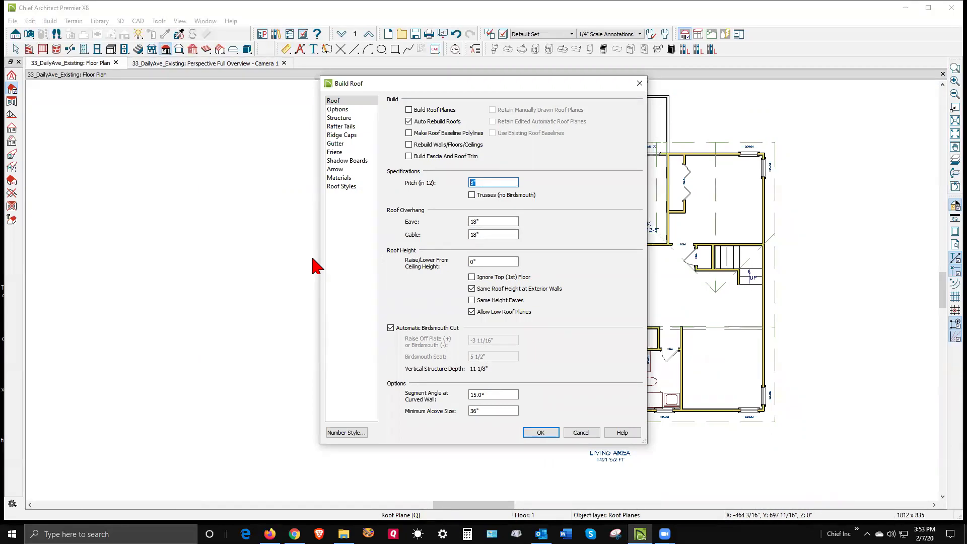
{"action": "type", "text": "4"}
{"action": "left_click", "coordinate": [541, 441]}
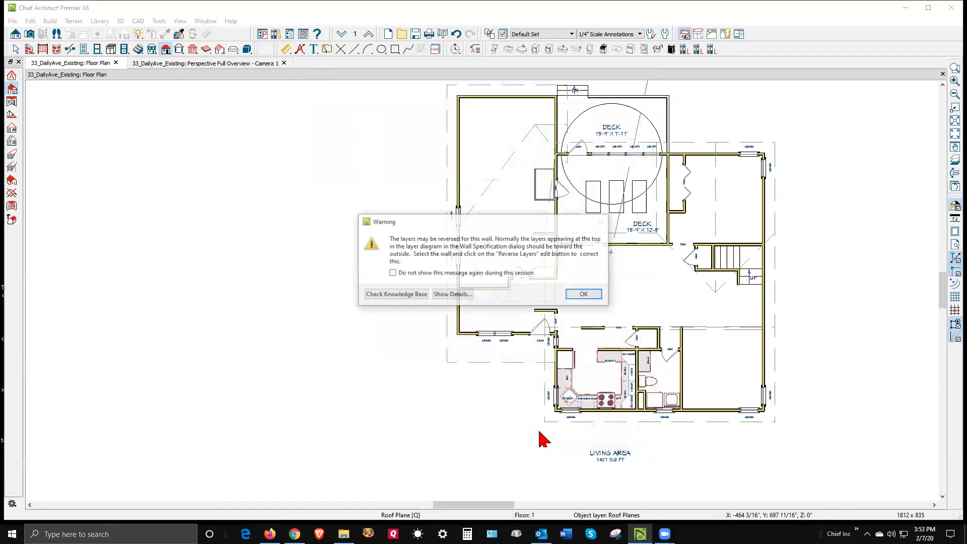
{"action": "left_click", "coordinate": [584, 295]}
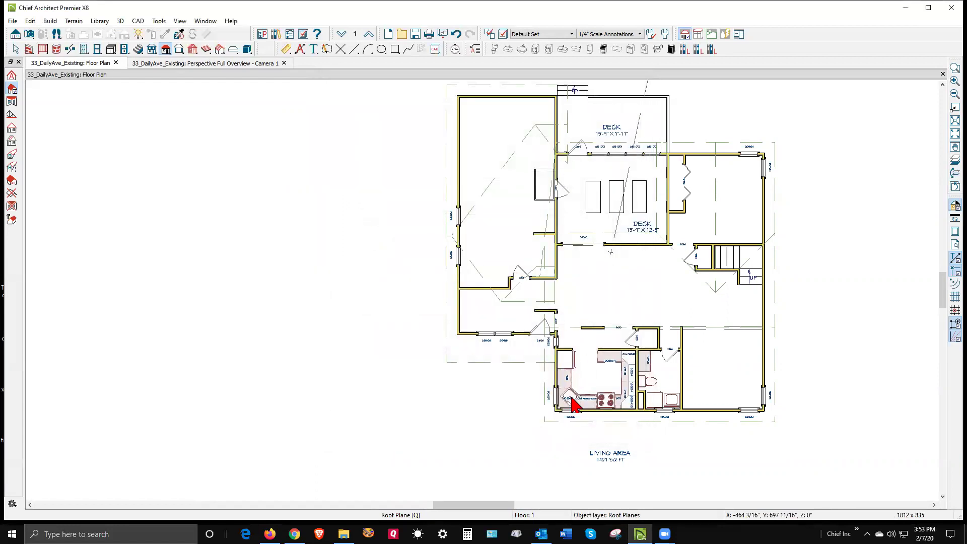
{"action": "key", "text": "space"}
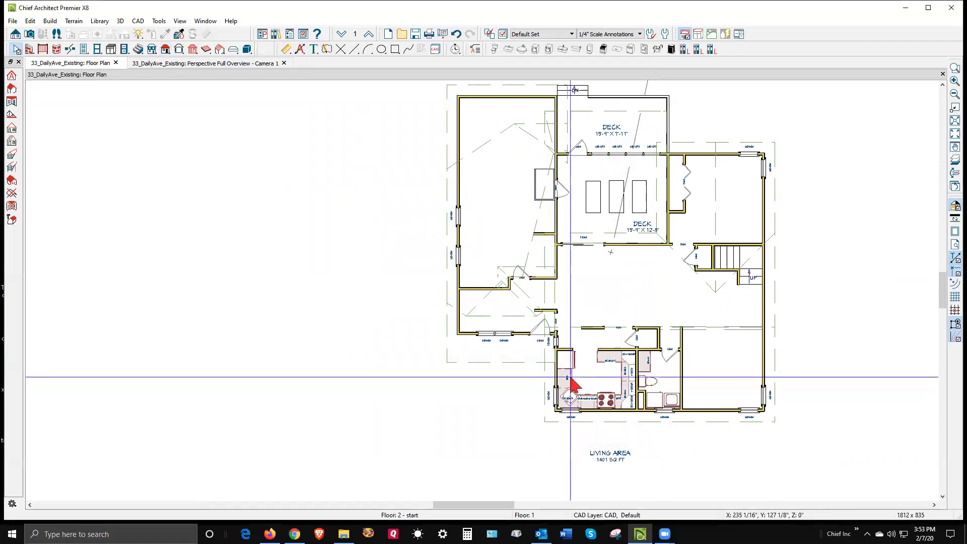
{"action": "key", "text": "ctrl+Tab"}
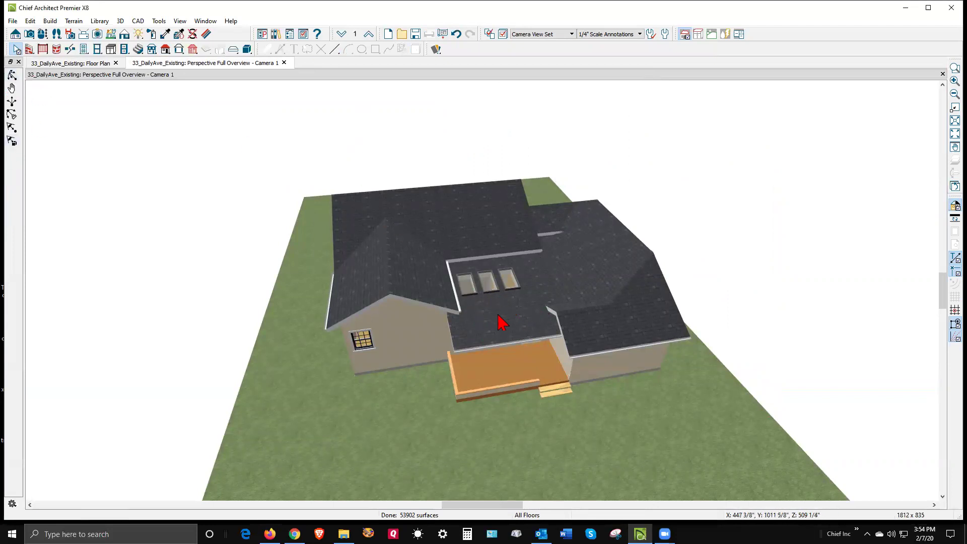
- Set the lower roof pitch of the windowed wall between the two decks to 1/16" and examine the rebuilt roof from the deck side in 3D
{"action": "key", "text": "ctrl+Tab"}
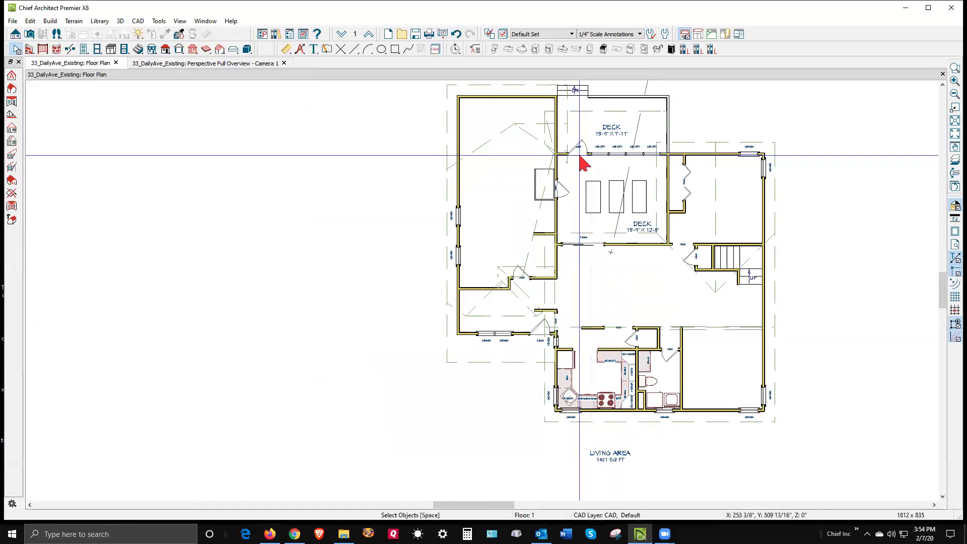
{"action": "left_click", "coordinate": [666, 157]}
{"action": "double_click", "coordinate": [666, 157]}
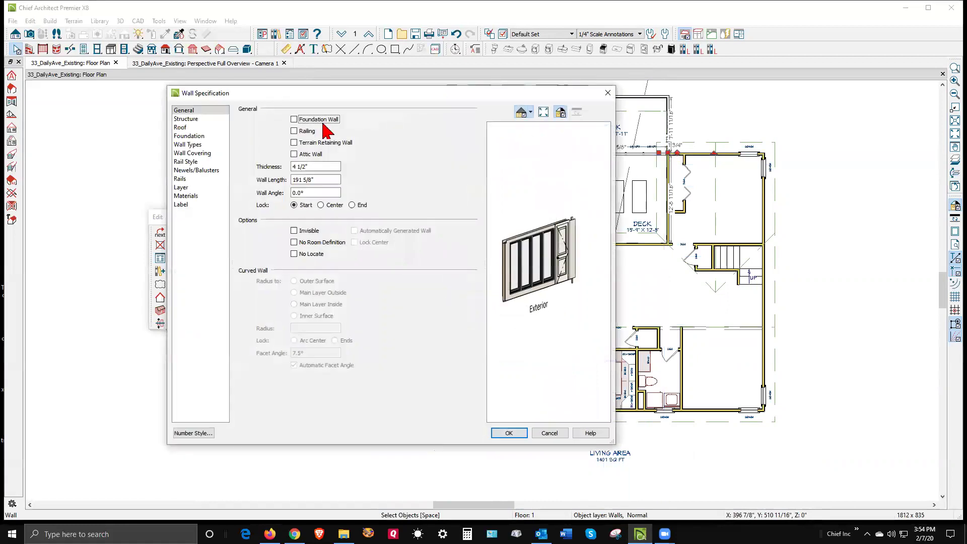
{"action": "left_click", "coordinate": [181, 128]}
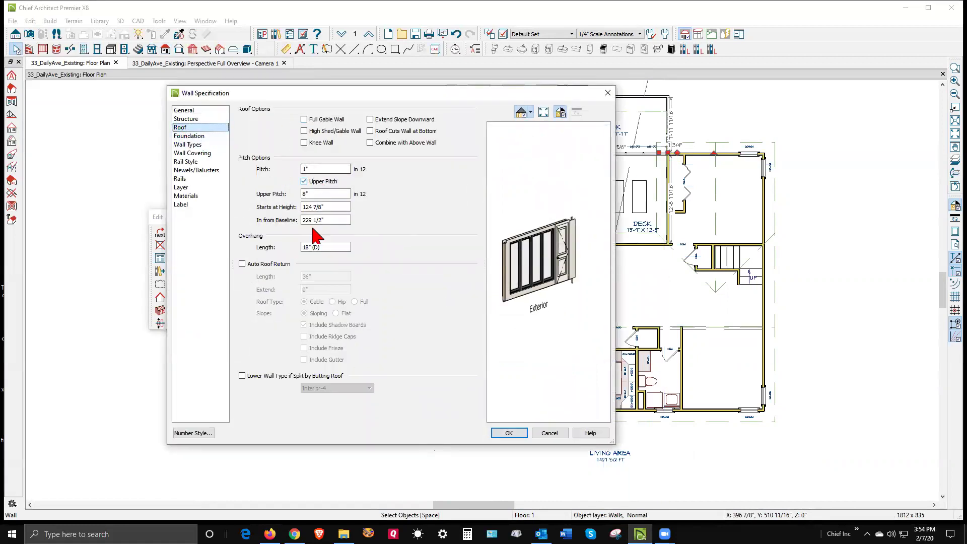
{"action": "double_click", "coordinate": [320, 169]}
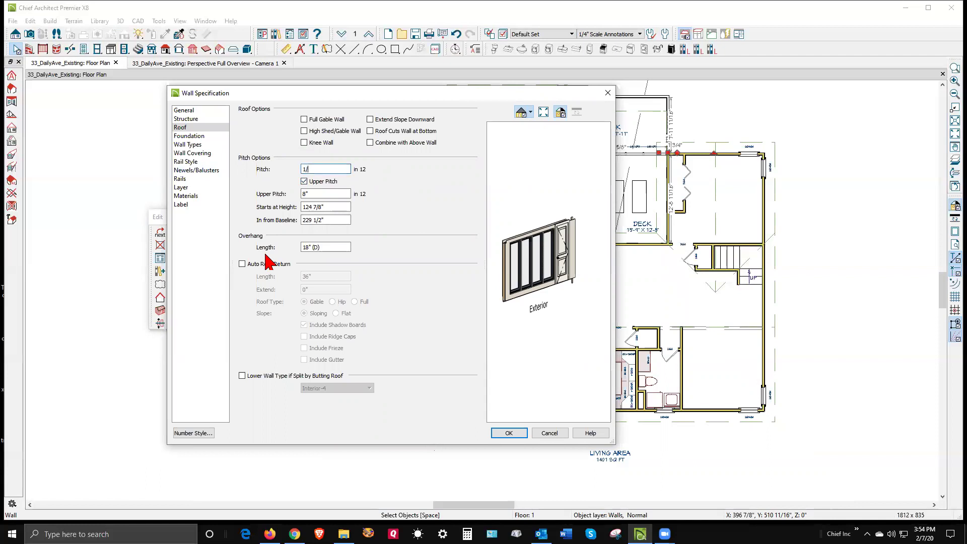
{"action": "type", "text": "1/16"}
{"action": "left_click", "coordinate": [508, 434]}
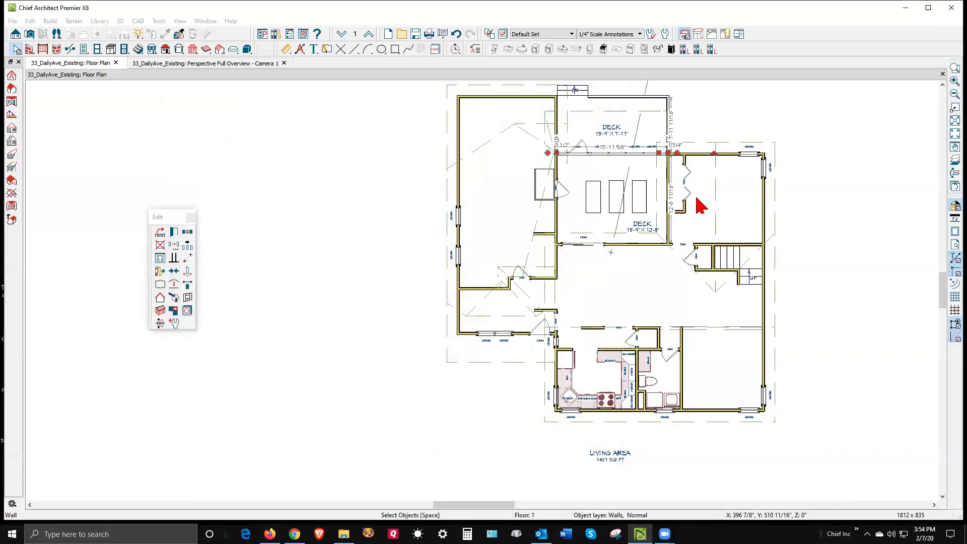
{"action": "key", "text": "ctrl+Tab"}
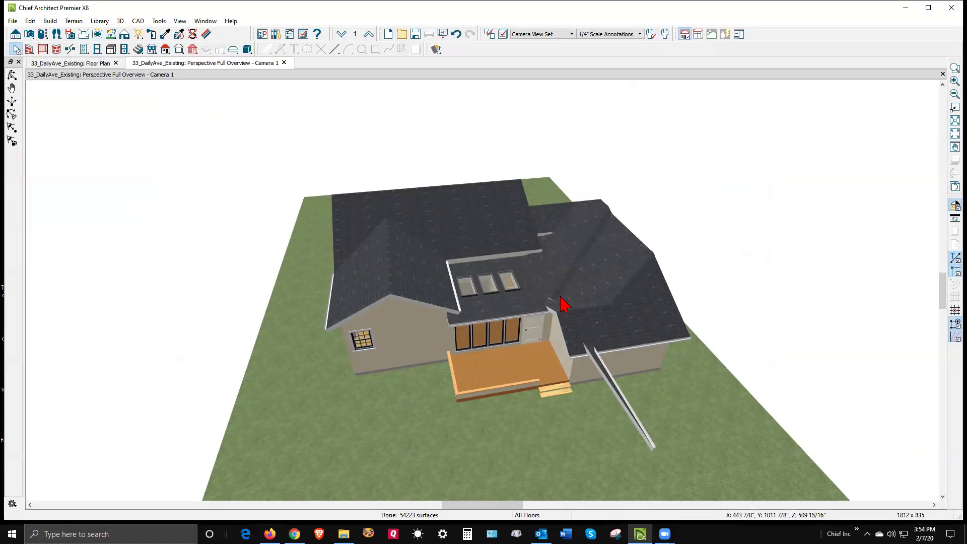
{"action": "scroll", "coordinate": [574, 312], "scroll_direction": "up", "scroll_amount": 2}
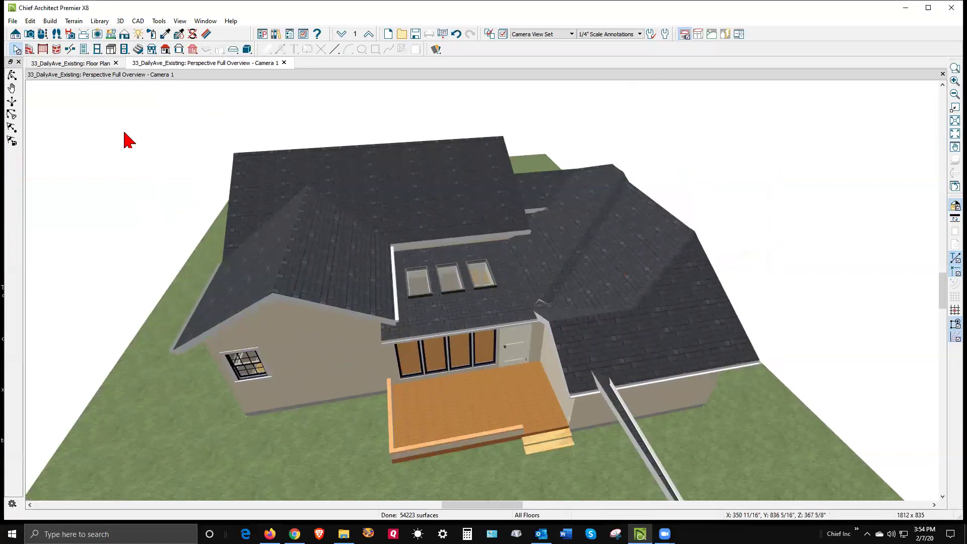
{"action": "left_click", "coordinate": [12, 75]}
{"action": "left_click_drag", "start_coordinate": [508, 220], "coordinate": [444, 295]}
{"action": "left_click_drag", "start_coordinate": [522, 254], "coordinate": [242, 292]}
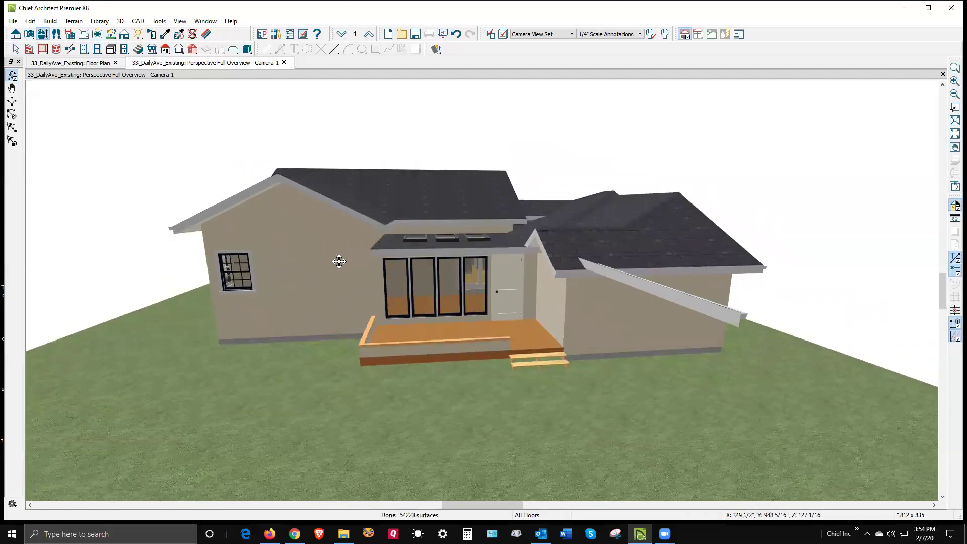
{"action": "key", "text": "ctrl+Tab"}
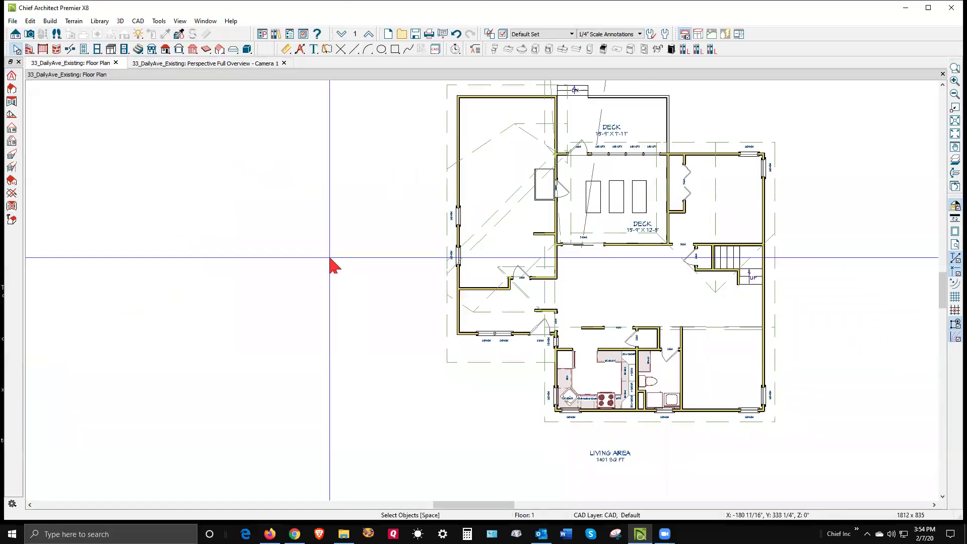
{"action": "double_click", "coordinate": [733, 215]}
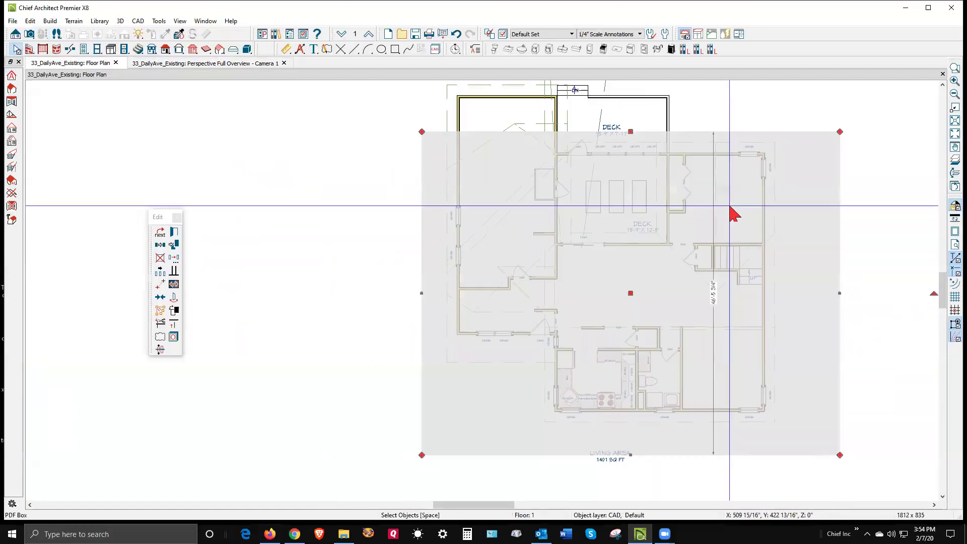
{"action": "left_click", "coordinate": [569, 365]}
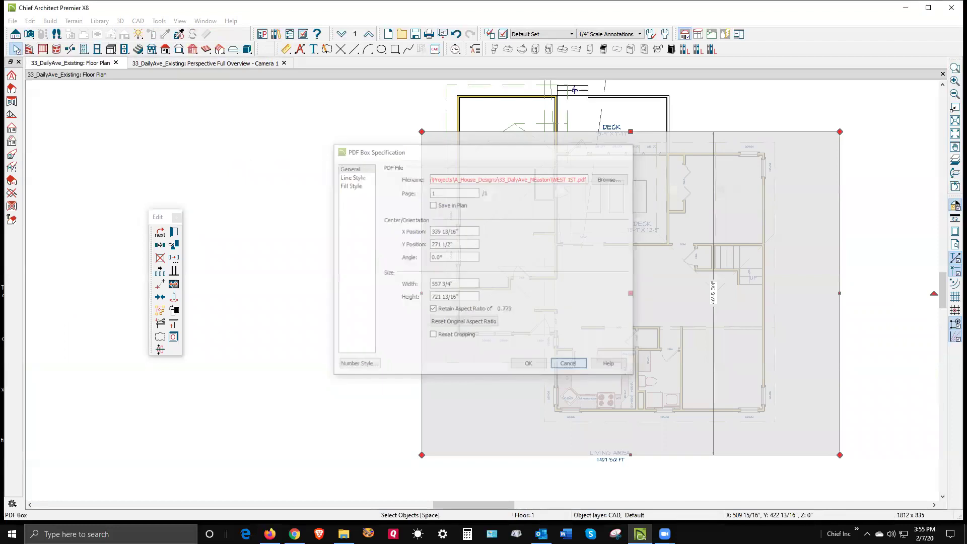
{"action": "left_click", "coordinate": [573, 358]}
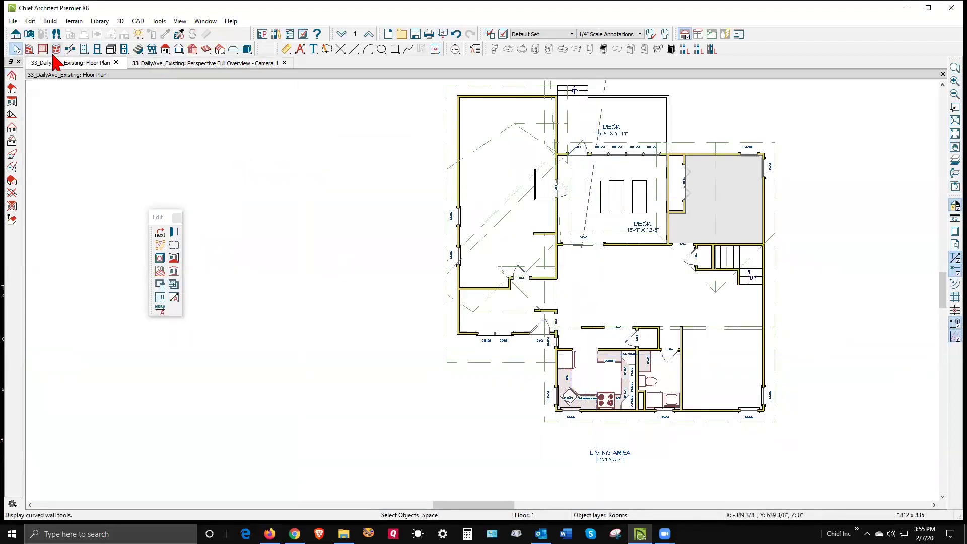
- Set floor 1's default finished ceiling height to 96" and view the resulting roof in the 3D overview
{"action": "left_click", "coordinate": [30, 21]}
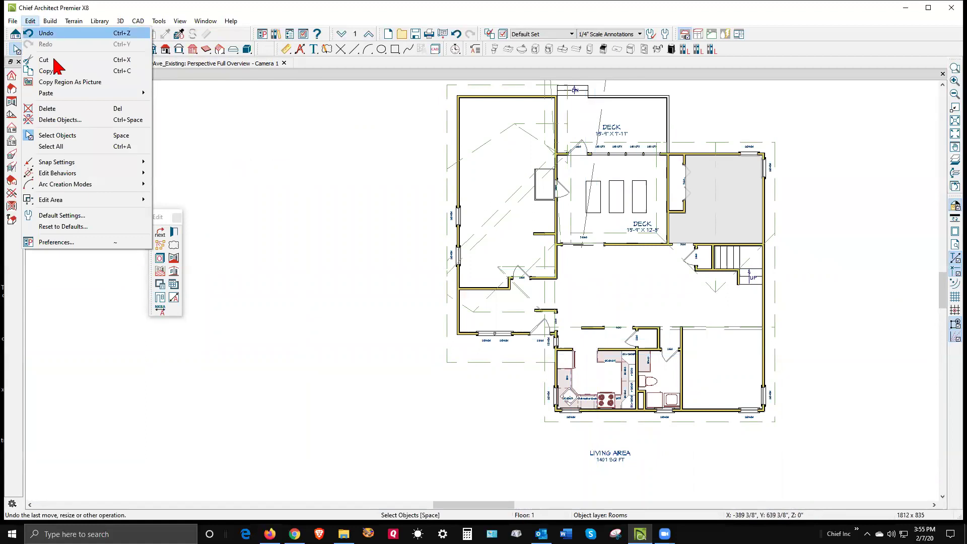
{"action": "left_click", "coordinate": [68, 216]}
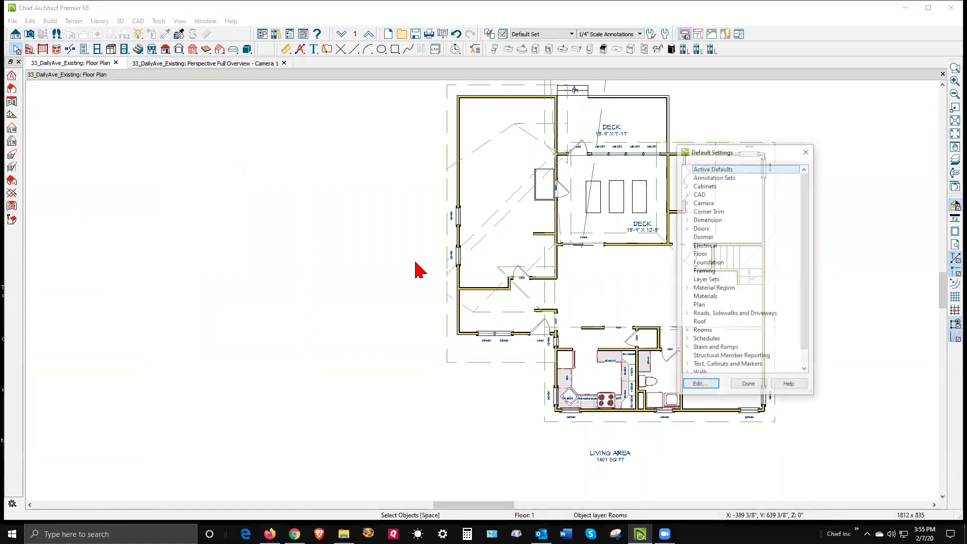
{"action": "left_click", "coordinate": [700, 254]}
{"action": "left_click", "coordinate": [705, 386]}
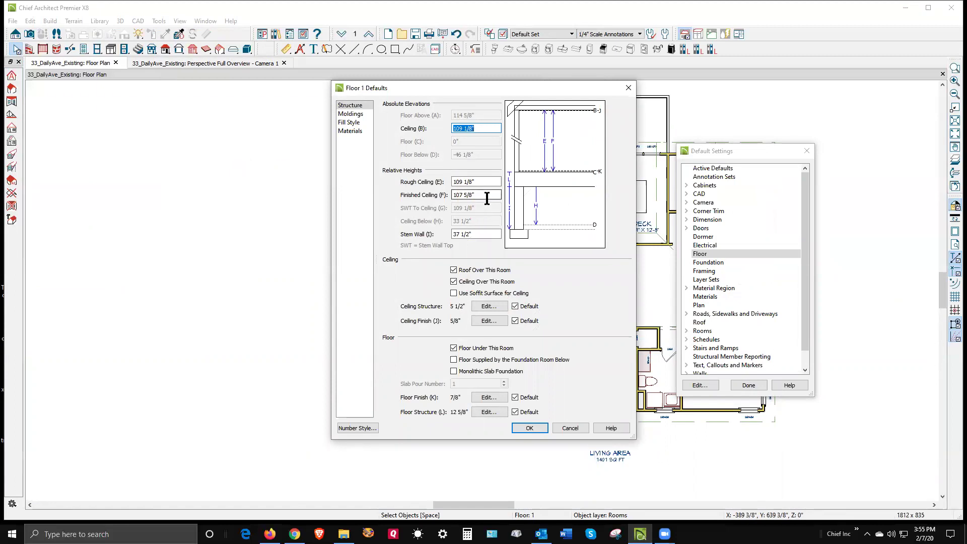
{"action": "left_click", "coordinate": [486, 198]}
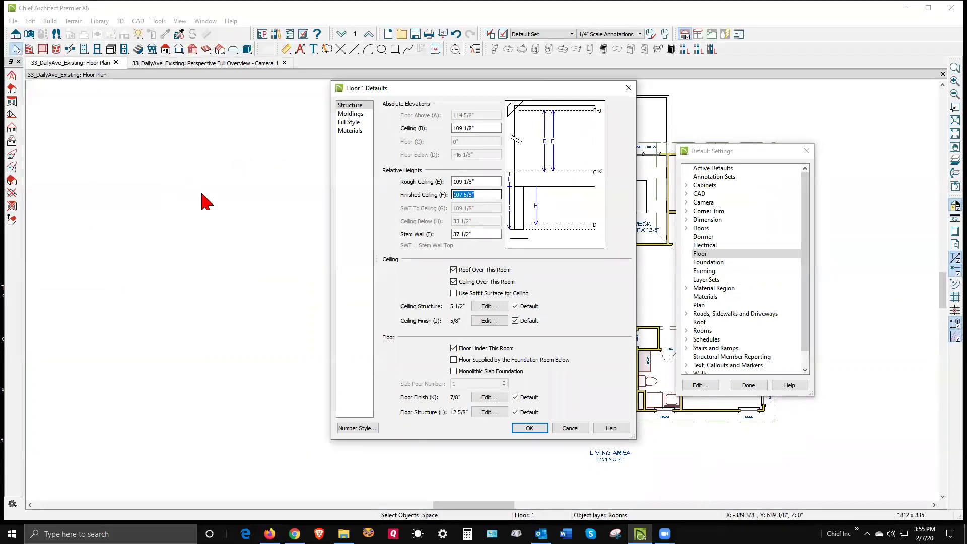
{"action": "type", "text": "96"}
{"action": "left_click", "coordinate": [529, 428]}
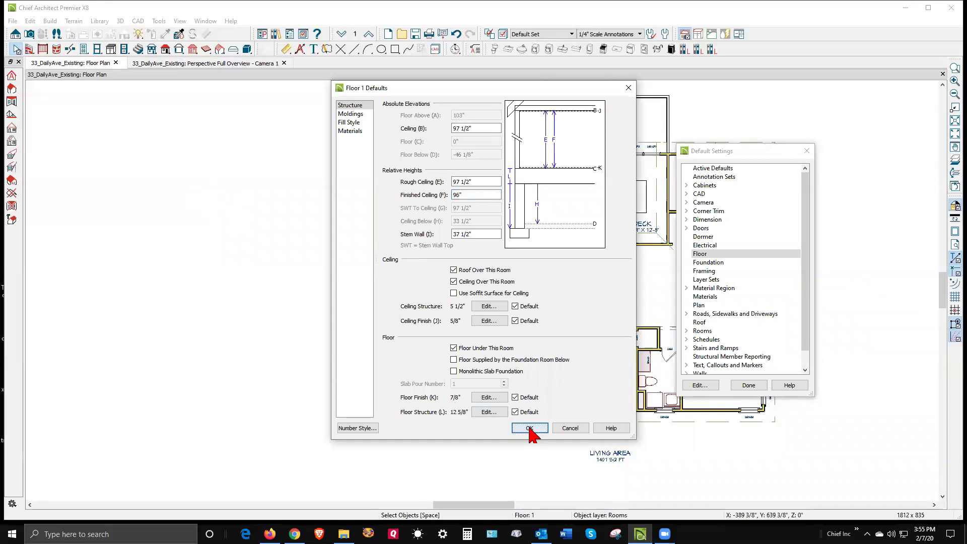
{"action": "left_click", "coordinate": [761, 385]}
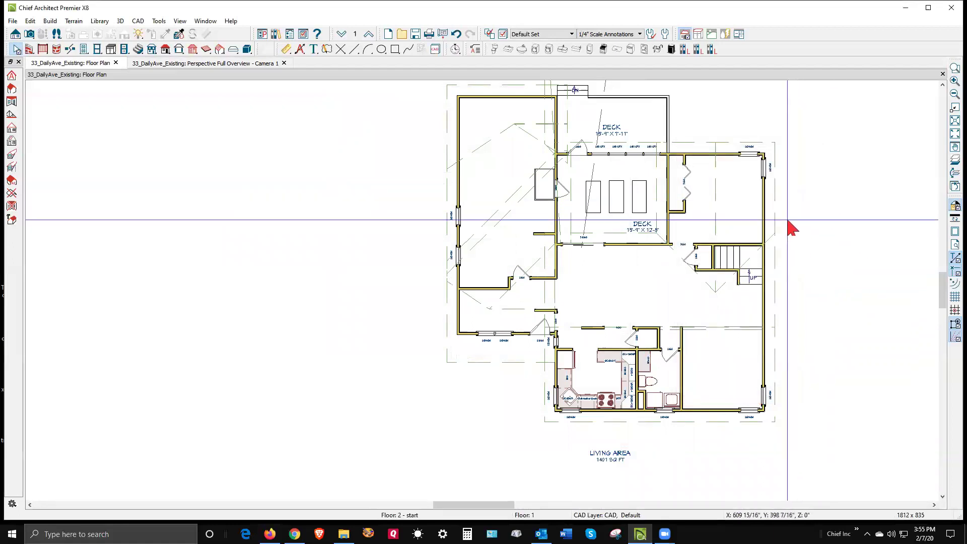
{"action": "key", "text": "ctrl+Tab"}
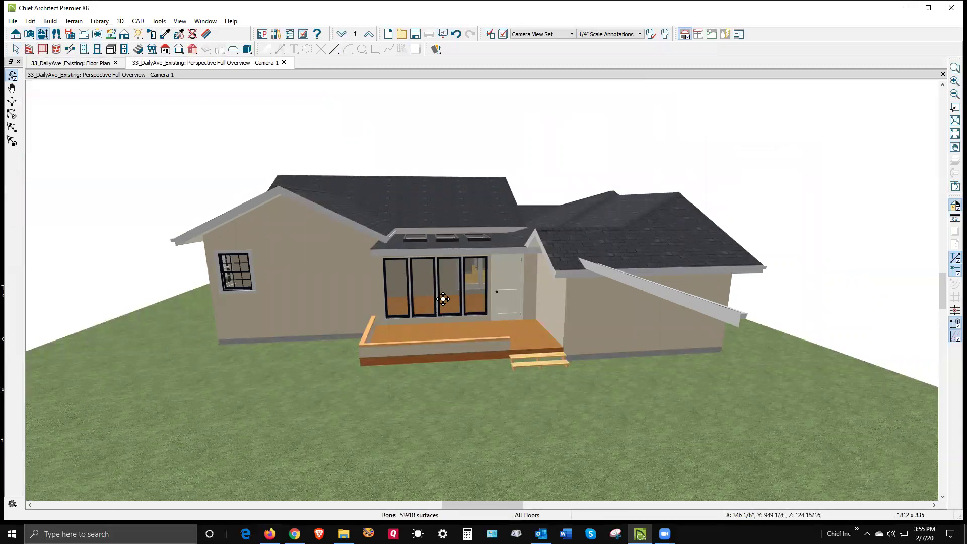
- In the floor plan, change the room type of the skylit 15'-9" x 12'-8" deck to Family
{"action": "key", "text": "ctrl+Tab"}
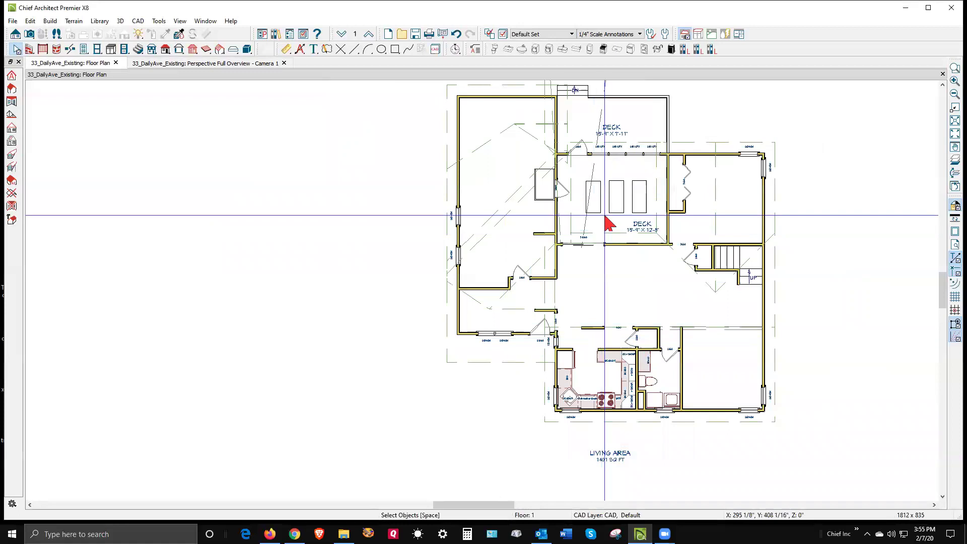
{"action": "double_click", "coordinate": [624, 172]}
{"action": "left_click", "coordinate": [570, 363]}
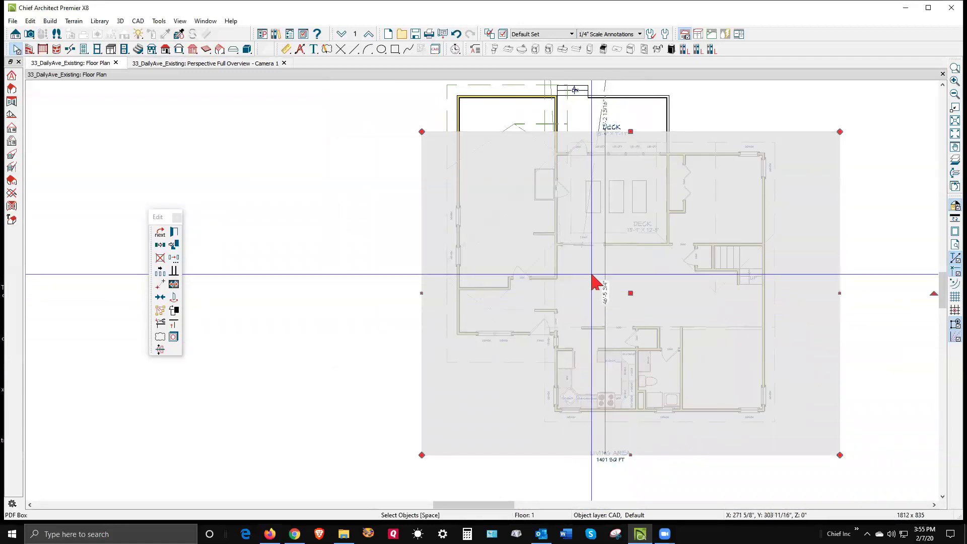
{"action": "left_click", "coordinate": [593, 279]}
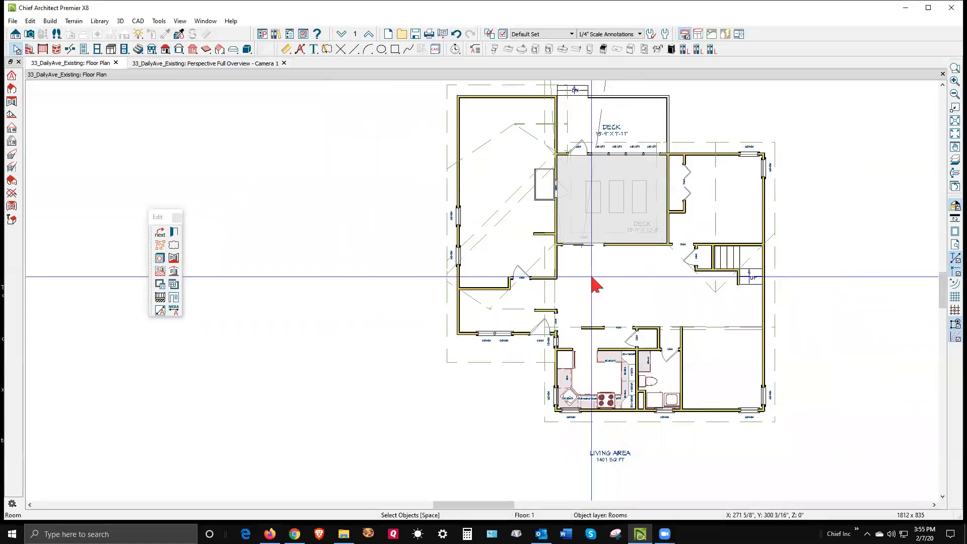
{"action": "left_click", "coordinate": [174, 232]}
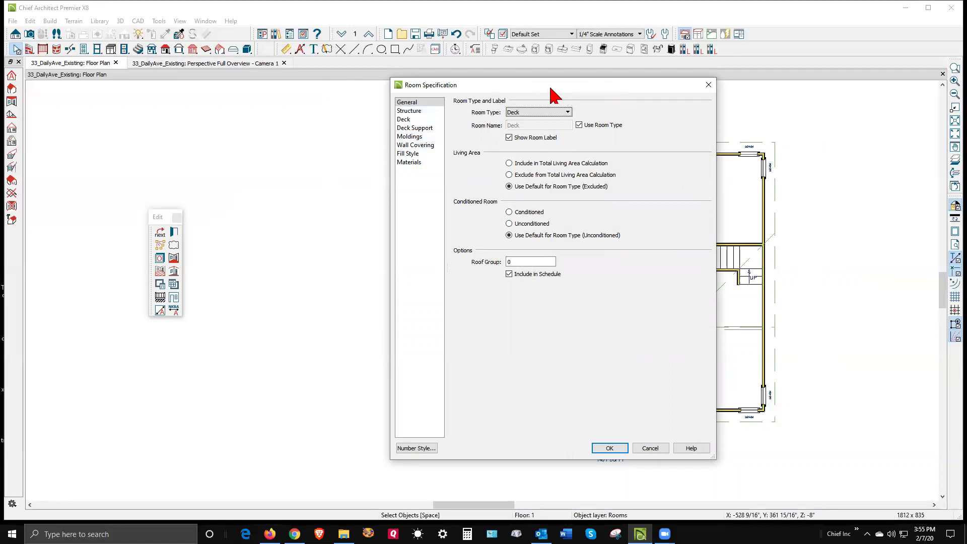
{"action": "left_click_drag", "start_coordinate": [552, 93], "coordinate": [510, 112]}
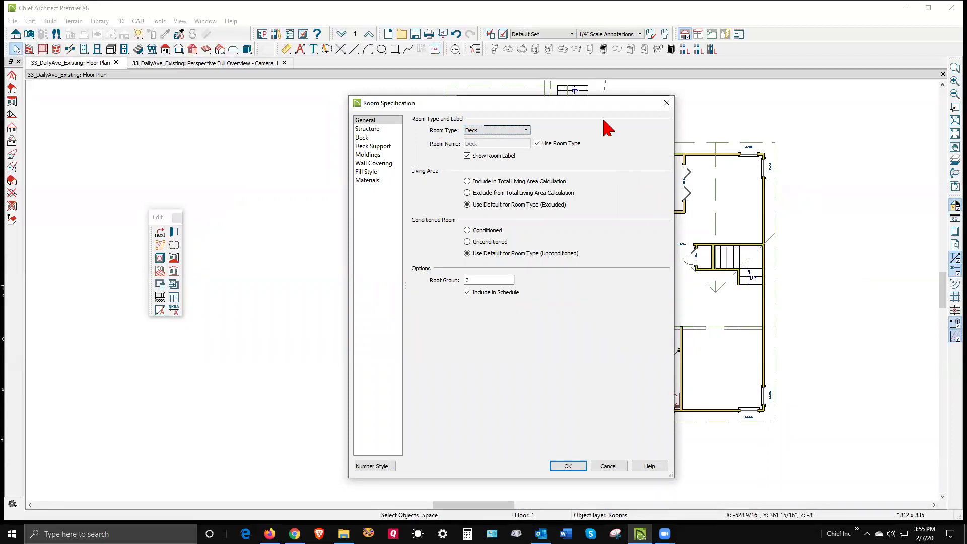
{"action": "left_click_drag", "start_coordinate": [609, 103], "coordinate": [553, 214]}
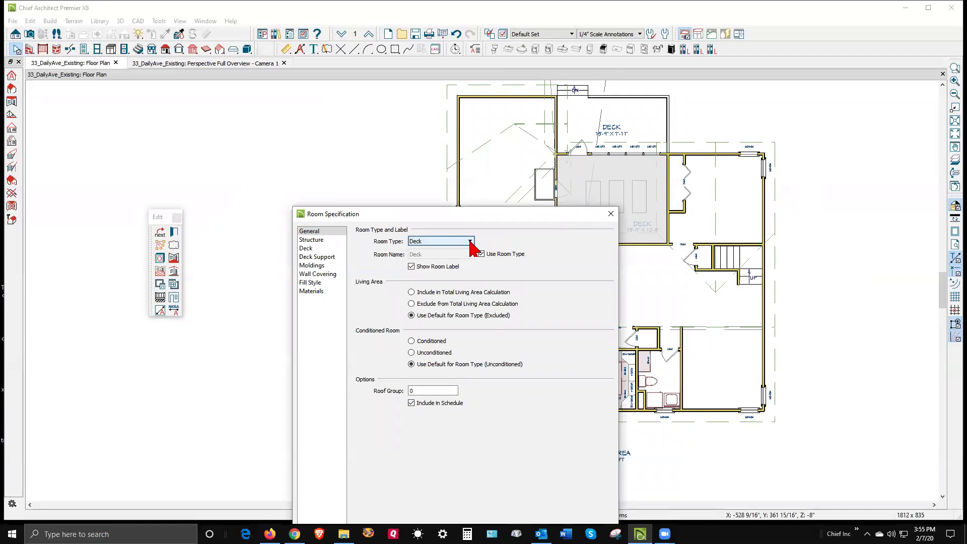
{"action": "left_click", "coordinate": [470, 241]}
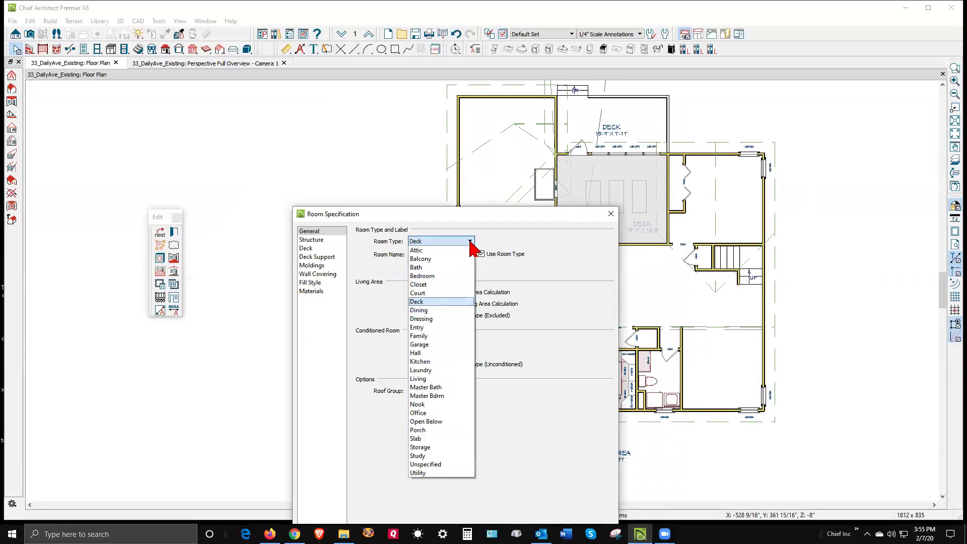
{"action": "left_click", "coordinate": [437, 336]}
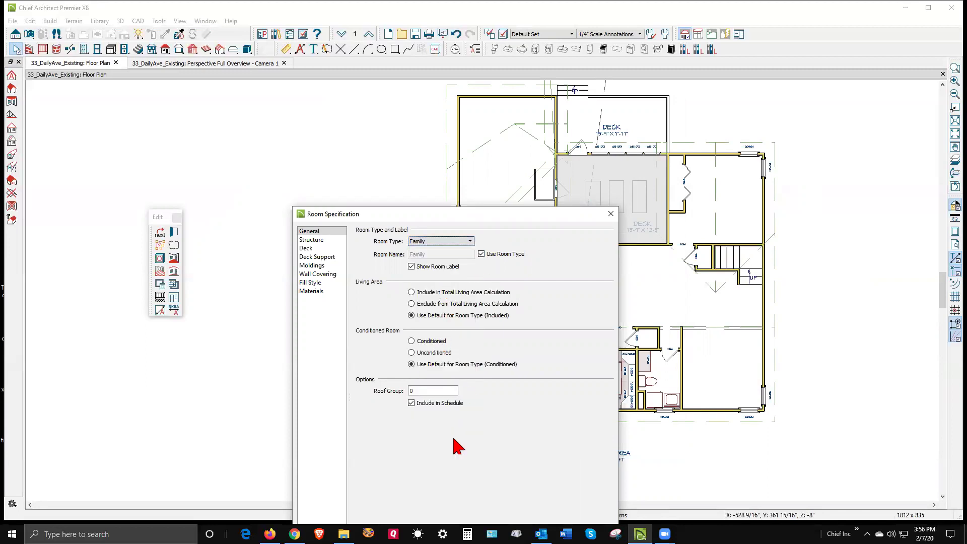
- Reset the skylit room's finished ceiling height to the floor default of 96" and apply the room changes
{"action": "left_click_drag", "start_coordinate": [464, 210], "coordinate": [411, 108]}
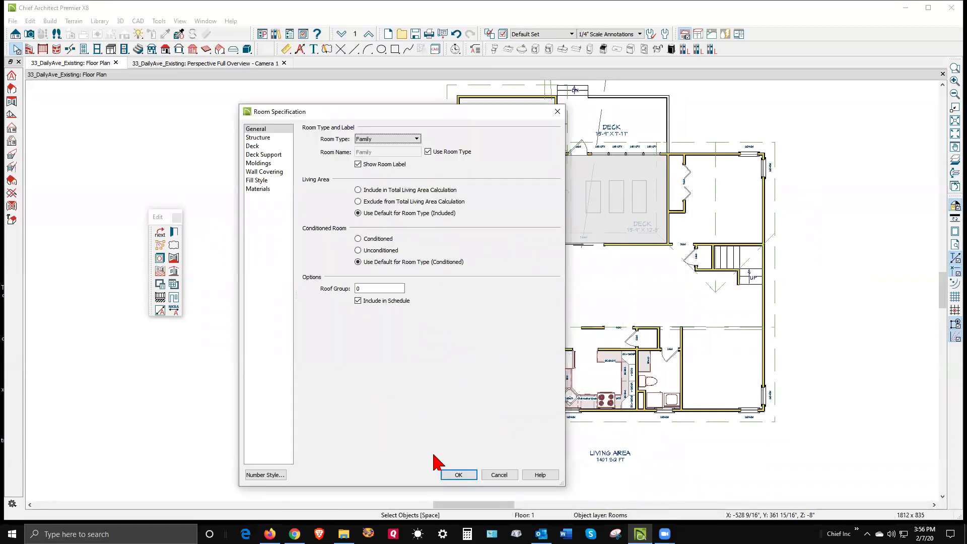
{"action": "left_click", "coordinate": [258, 138]}
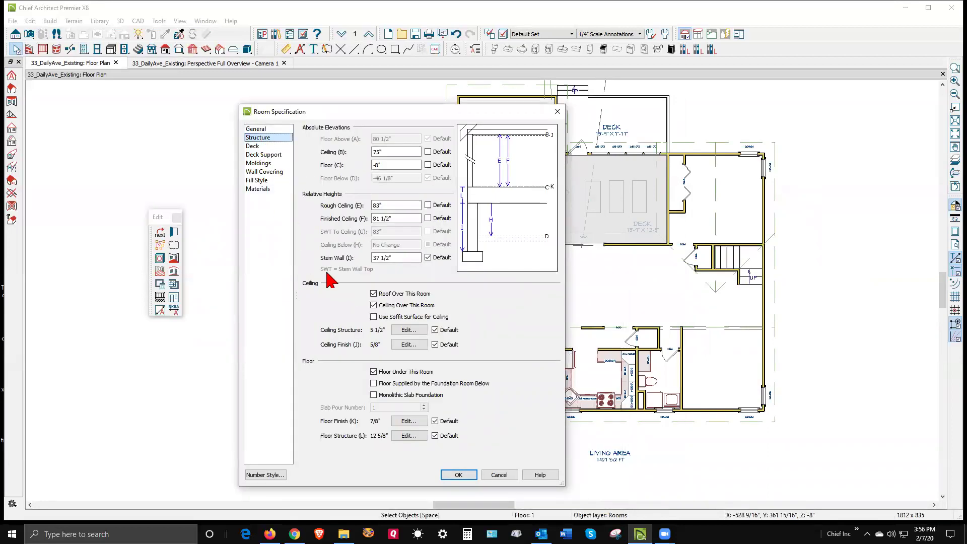
{"action": "left_click", "coordinate": [429, 219]}
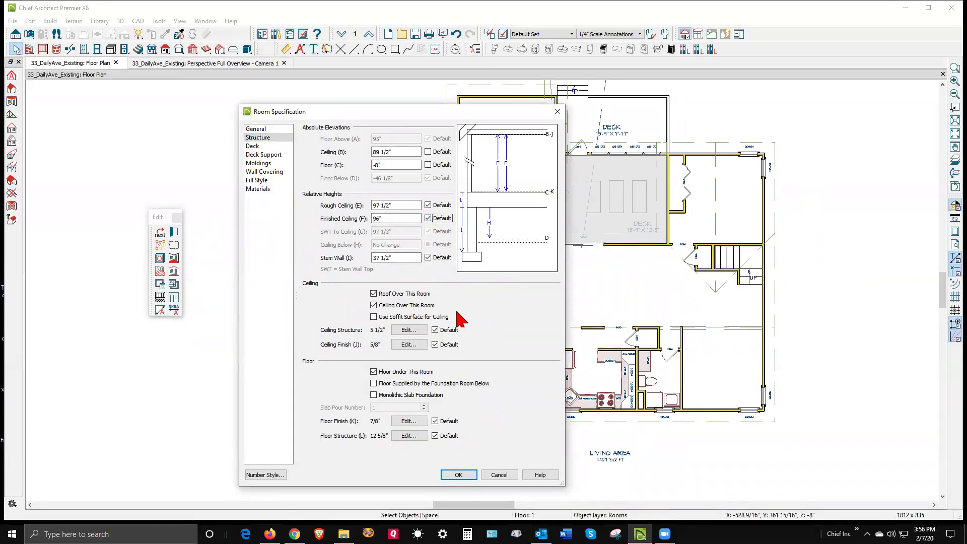
{"action": "left_click", "coordinate": [459, 475]}
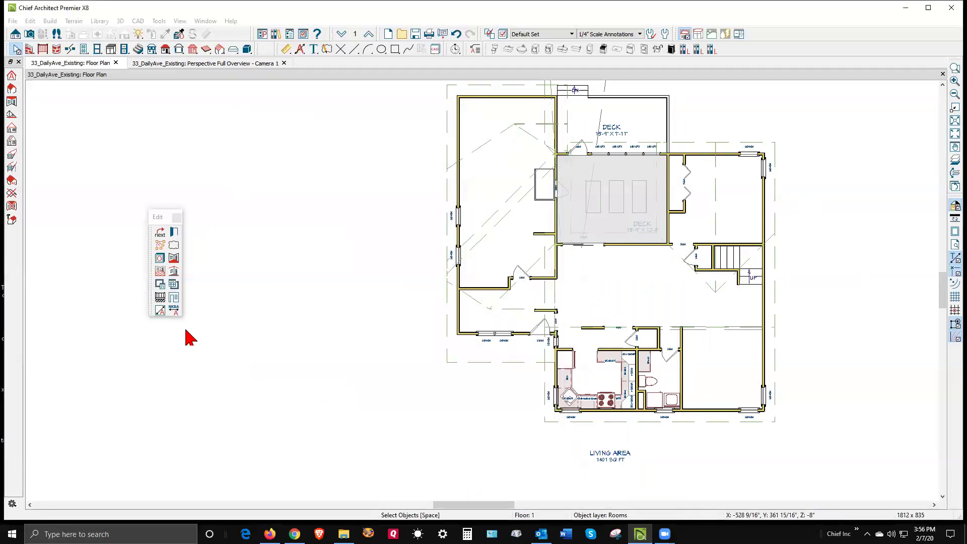
- Try to match other rooms to the skylit Family room using its ceiling elevation
{"action": "left_click", "coordinate": [160, 246]}
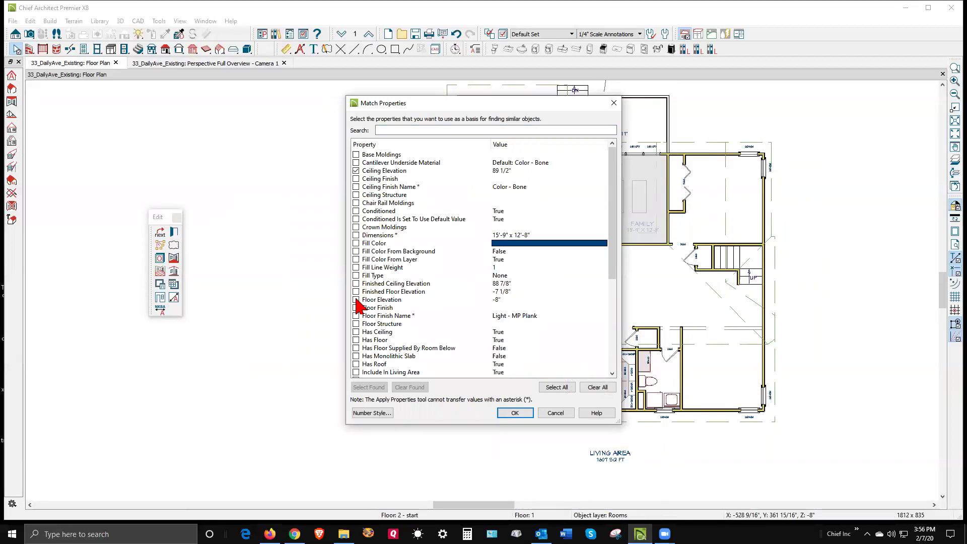
{"action": "left_click", "coordinate": [514, 413]}
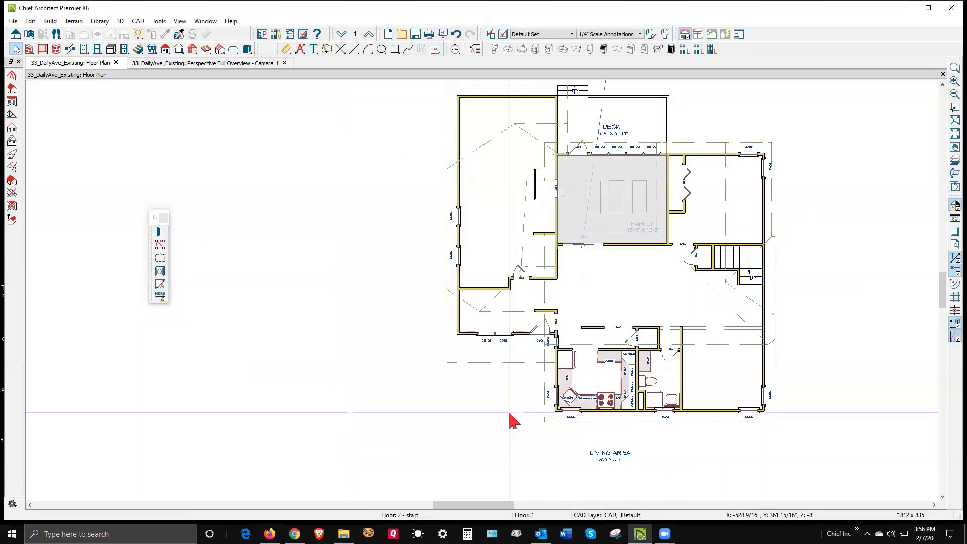
{"action": "left_click", "coordinate": [160, 246]}
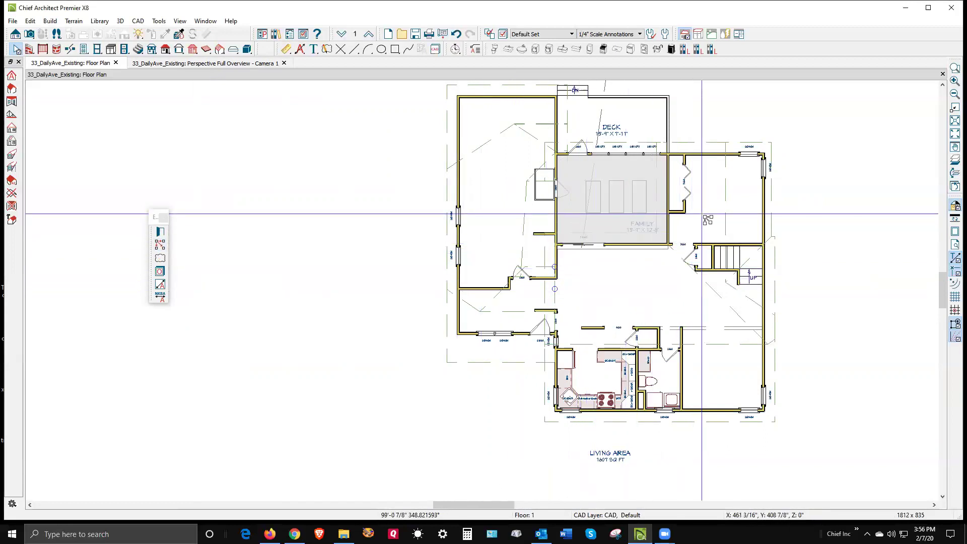
{"action": "scroll", "coordinate": [707, 219], "scroll_direction": "up", "scroll_amount": 2}
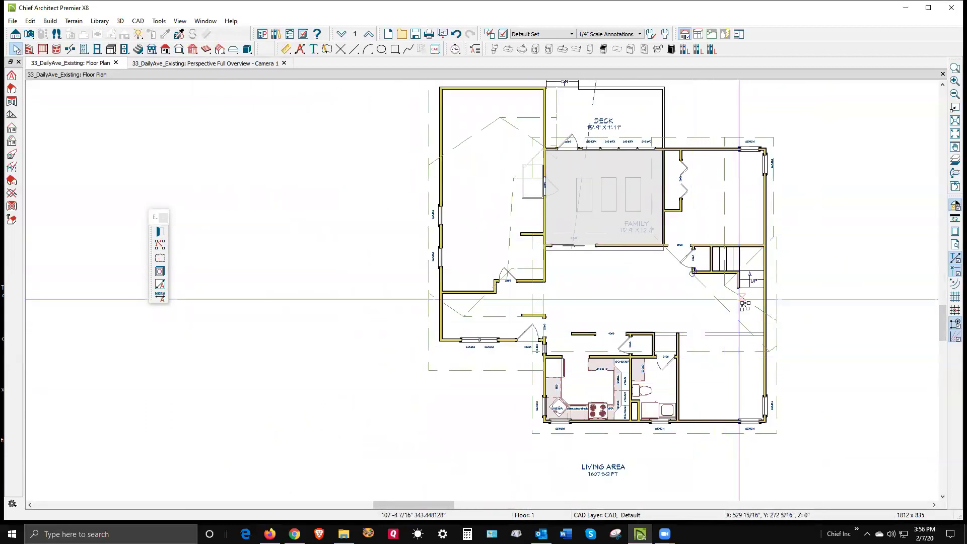
- Delete the PDF box that overlies the floor plan
{"action": "left_click", "coordinate": [736, 217]}
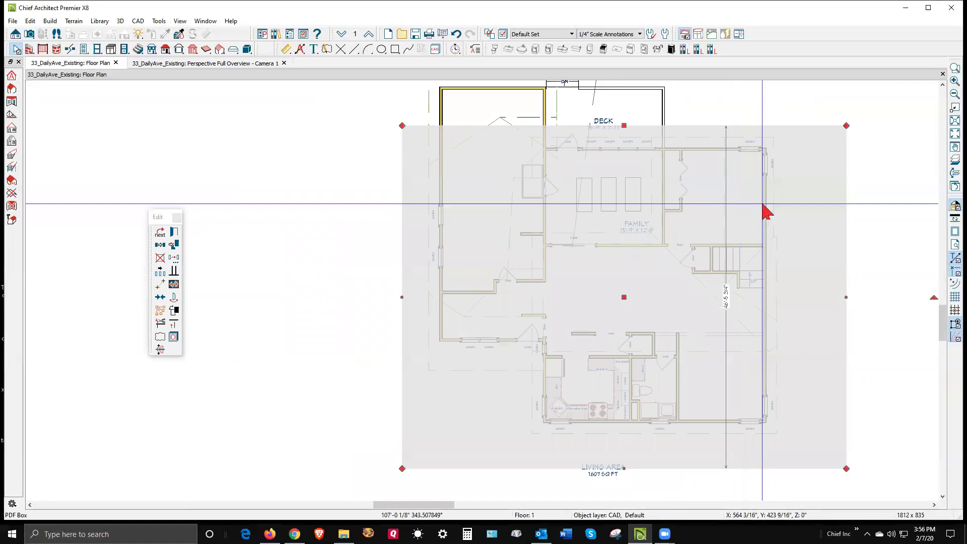
{"action": "key", "text": "Delete"}
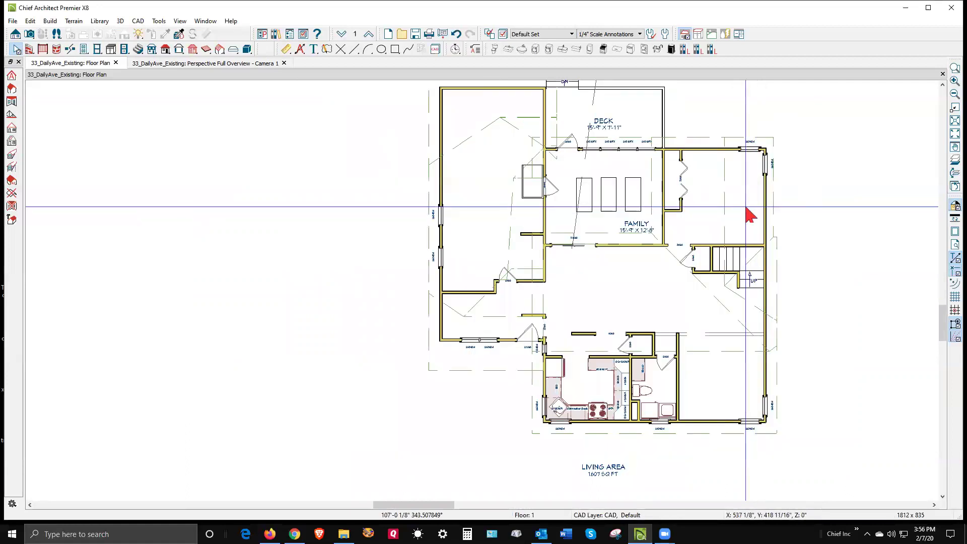
{"action": "left_click", "coordinate": [12, 21]}
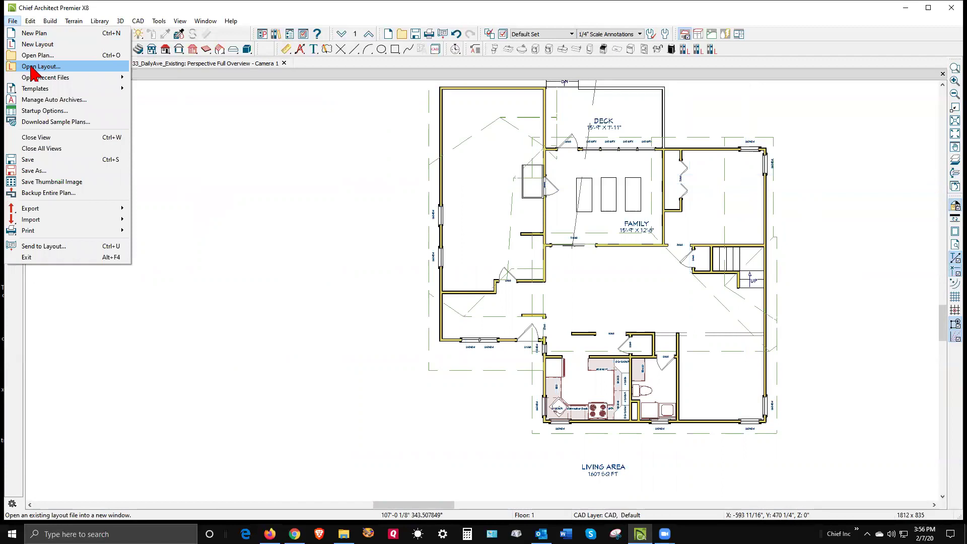
{"action": "left_click", "coordinate": [559, 183]}
- Check the floor and ceiling structure heights of the Family room and the outer deck without changing them
{"action": "double_click", "coordinate": [565, 176]}
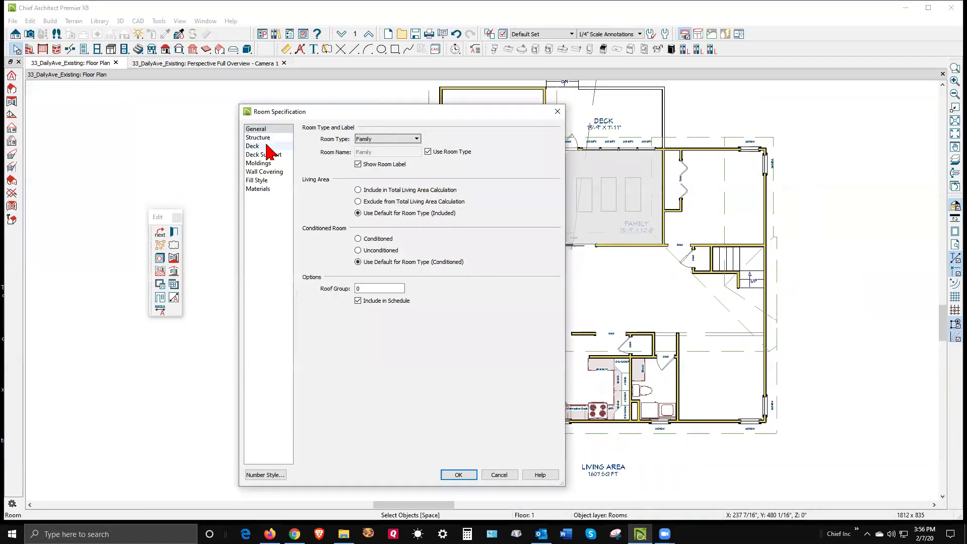
{"action": "left_click", "coordinate": [266, 138]}
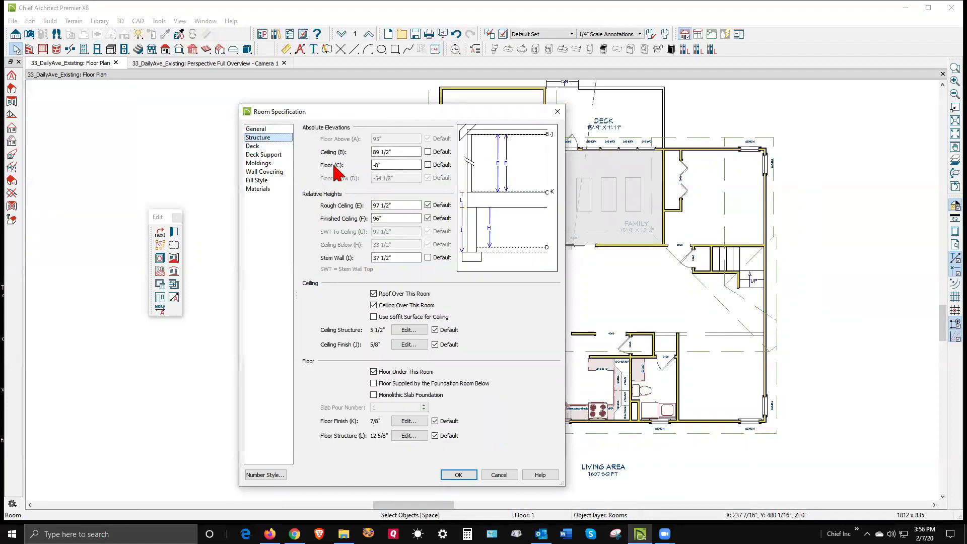
{"action": "left_click", "coordinate": [499, 475]}
{"action": "double_click", "coordinate": [638, 119]}
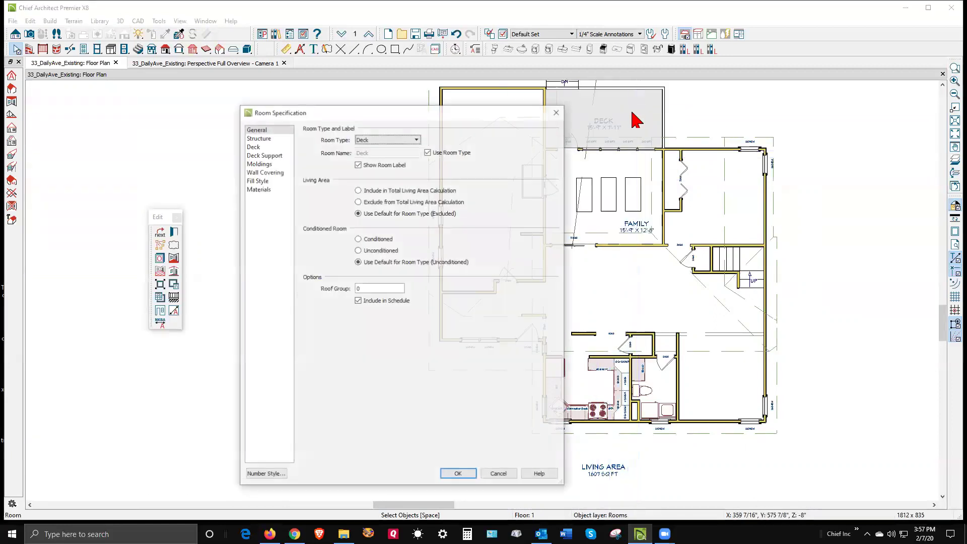
{"action": "left_click", "coordinate": [267, 138]}
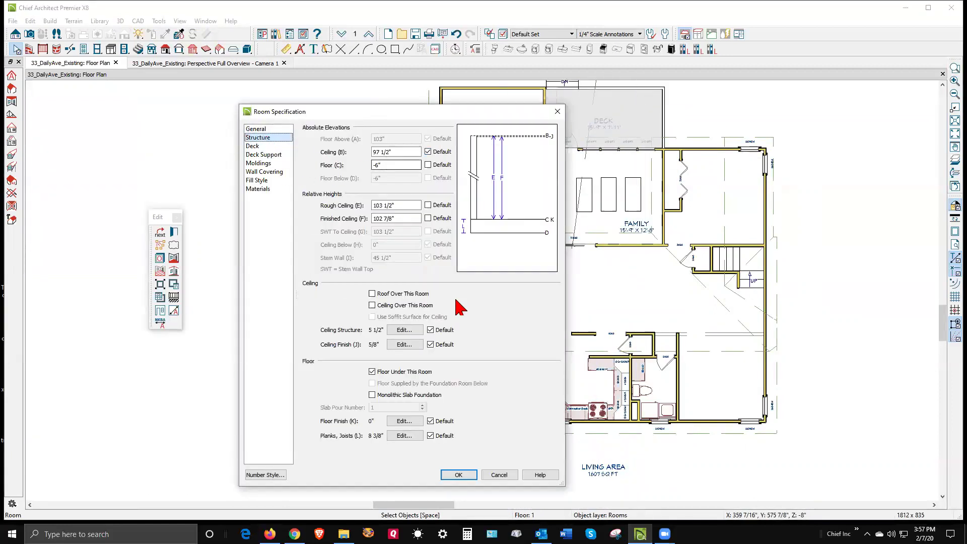
{"action": "left_click", "coordinate": [499, 475]}
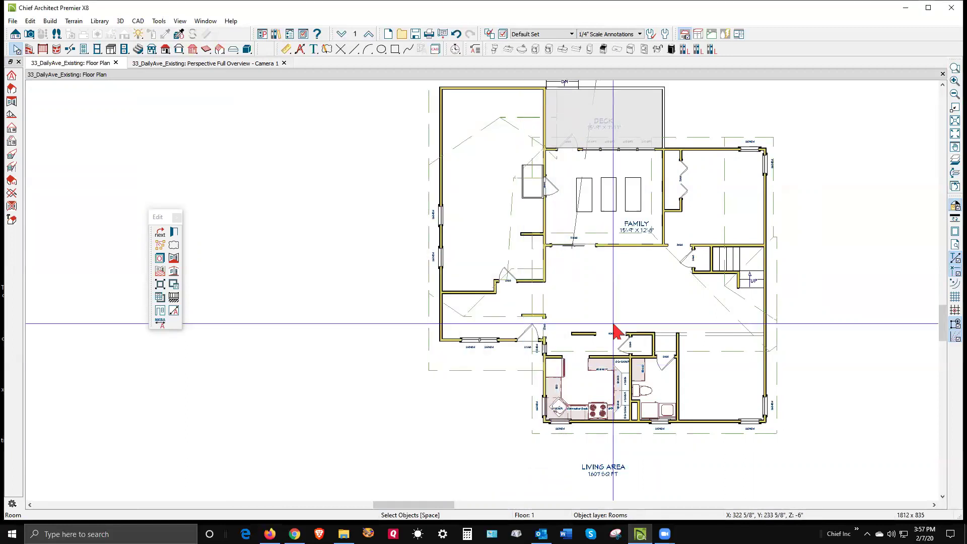
- Check the structure heights of the large central living room between the Family room and the kitchen
{"action": "left_click", "coordinate": [646, 275]}
{"action": "double_click", "coordinate": [646, 274]}
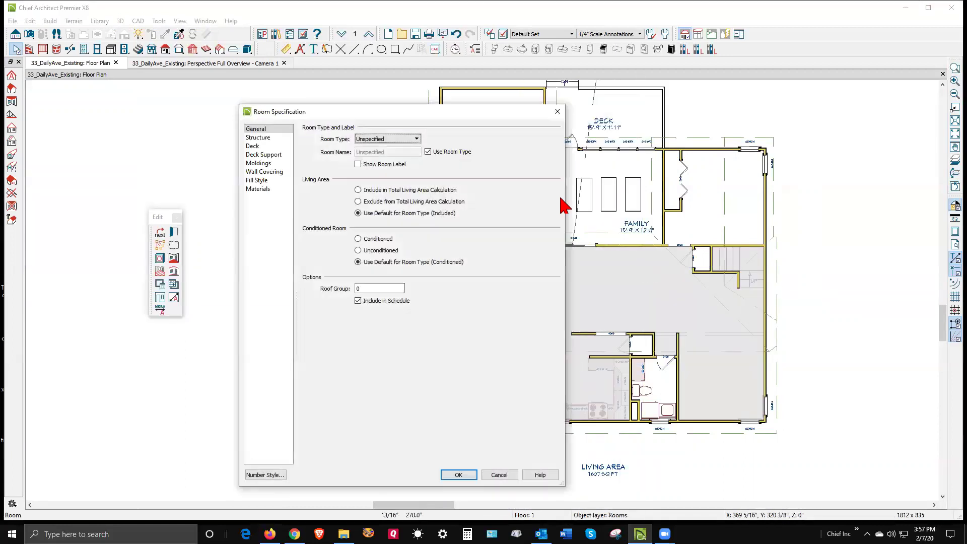
{"action": "left_click", "coordinate": [272, 138]}
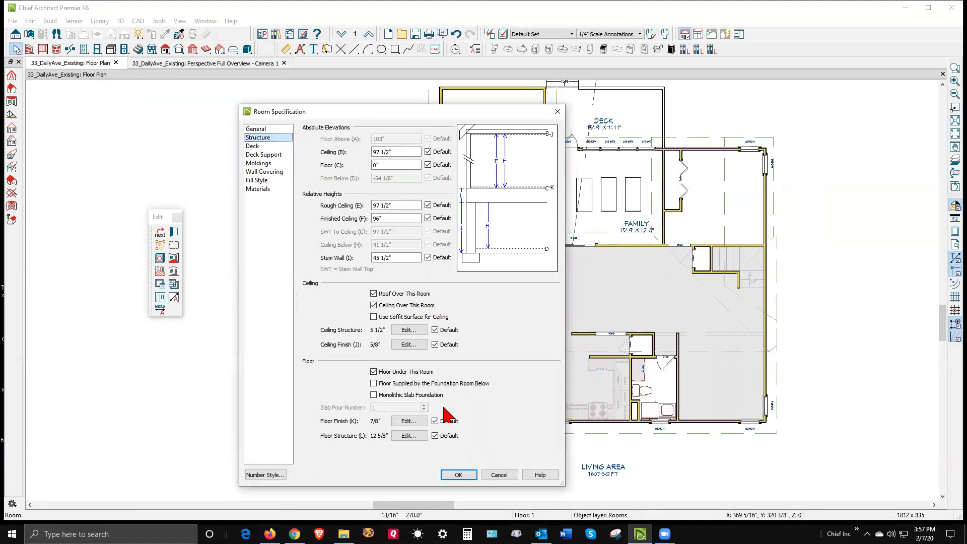
{"action": "left_click", "coordinate": [458, 475]}
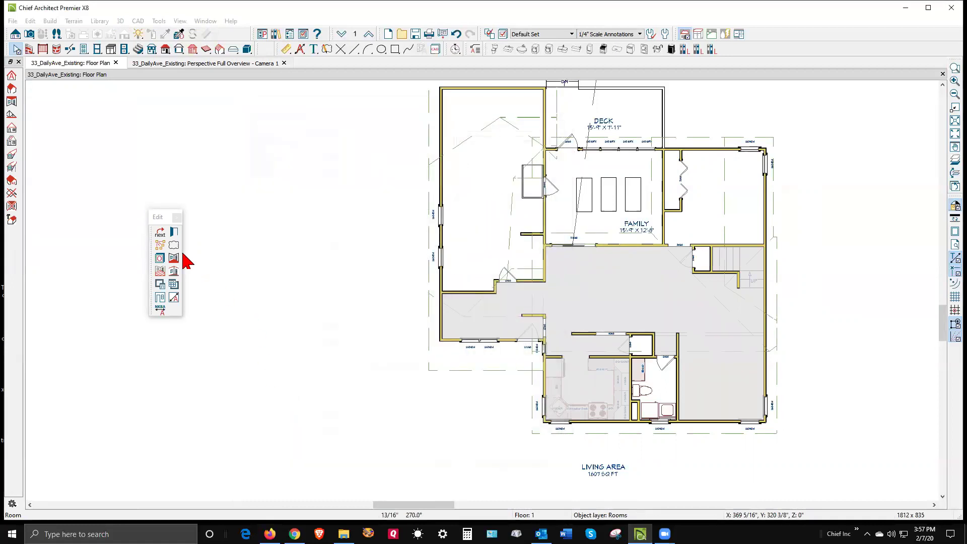
- Select all rooms that share the central room's ceiling elevation and floor elevation, then clear the selection
{"action": "left_click", "coordinate": [160, 245]}
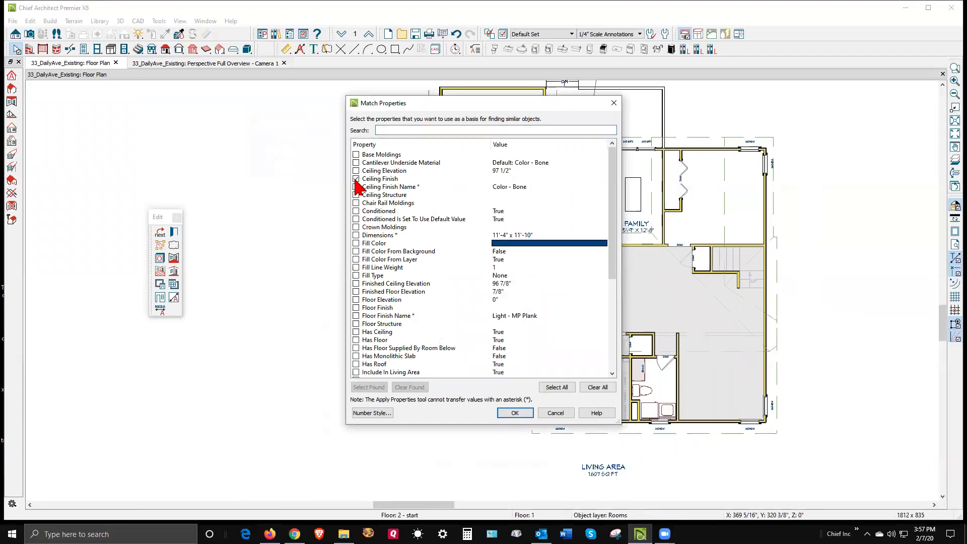
{"action": "left_click", "coordinate": [355, 179]}
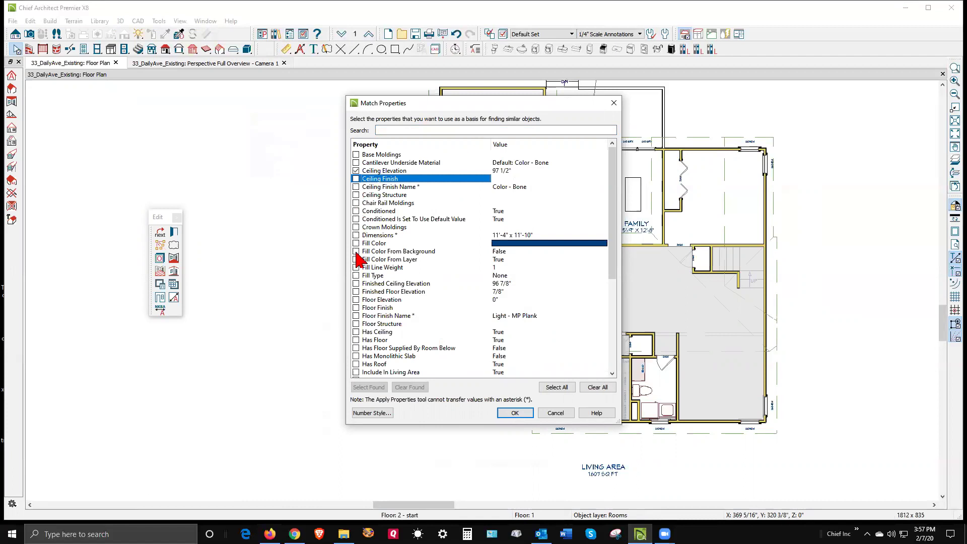
{"action": "left_click", "coordinate": [356, 299]}
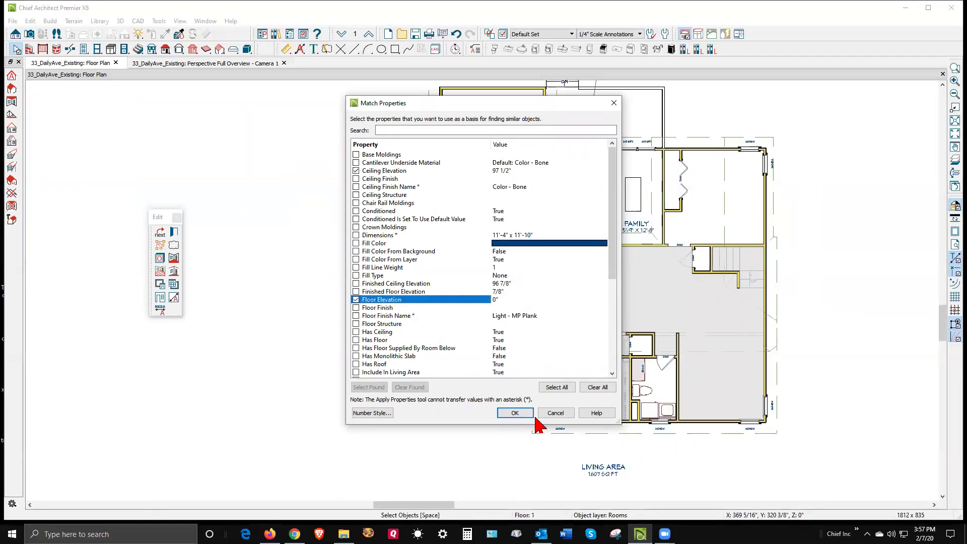
{"action": "left_click", "coordinate": [515, 412]}
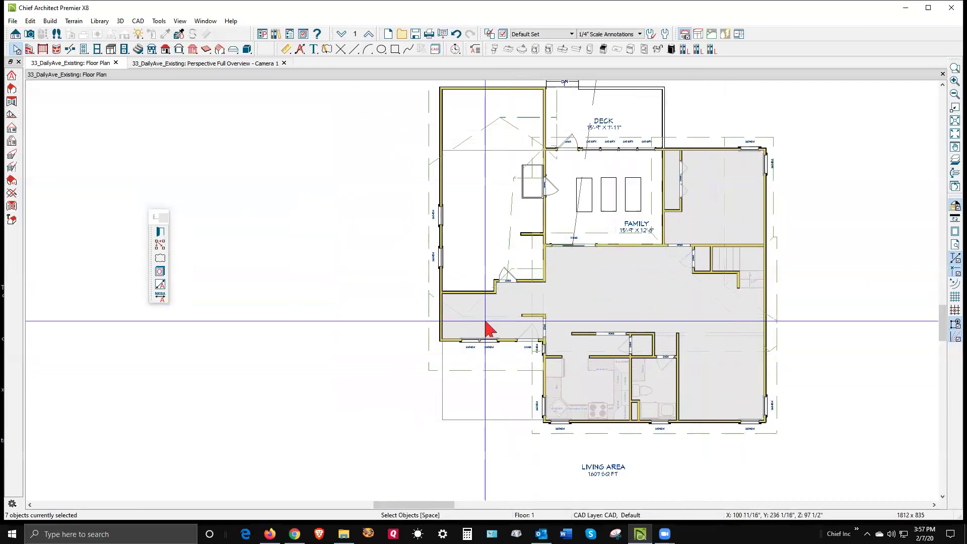
{"action": "key", "text": "Escape"}
- Check the ceiling and floor heights of the long side room beside the Family room
{"action": "double_click", "coordinate": [469, 231]}
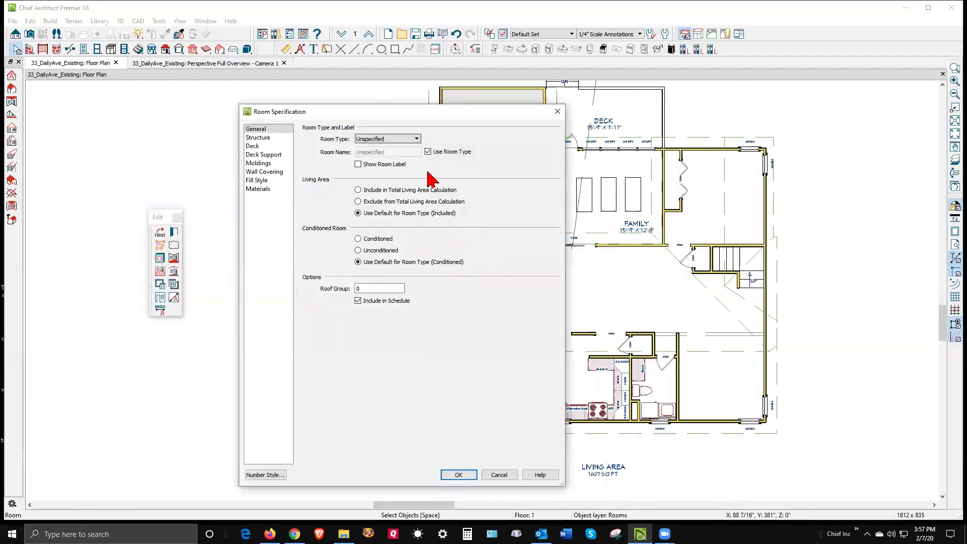
{"action": "left_click", "coordinate": [259, 138]}
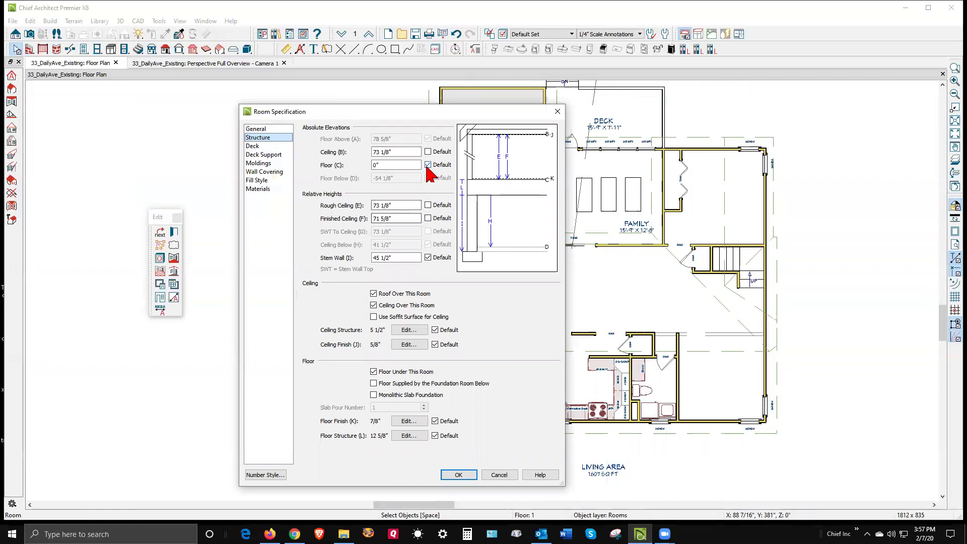
{"action": "left_click", "coordinate": [457, 474]}
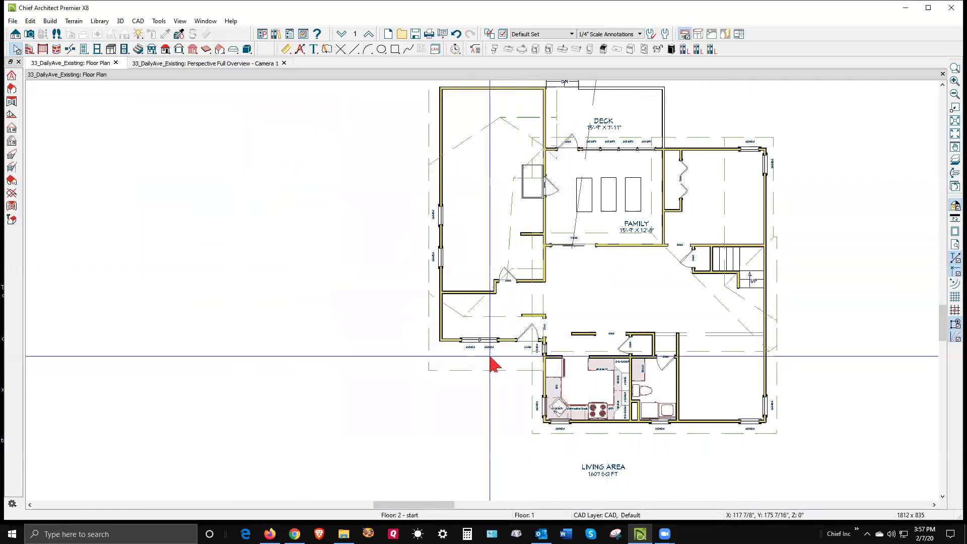
- Check the roof options of the side room's long outer wall with the two windows, without changing them
{"action": "left_click", "coordinate": [443, 319]}
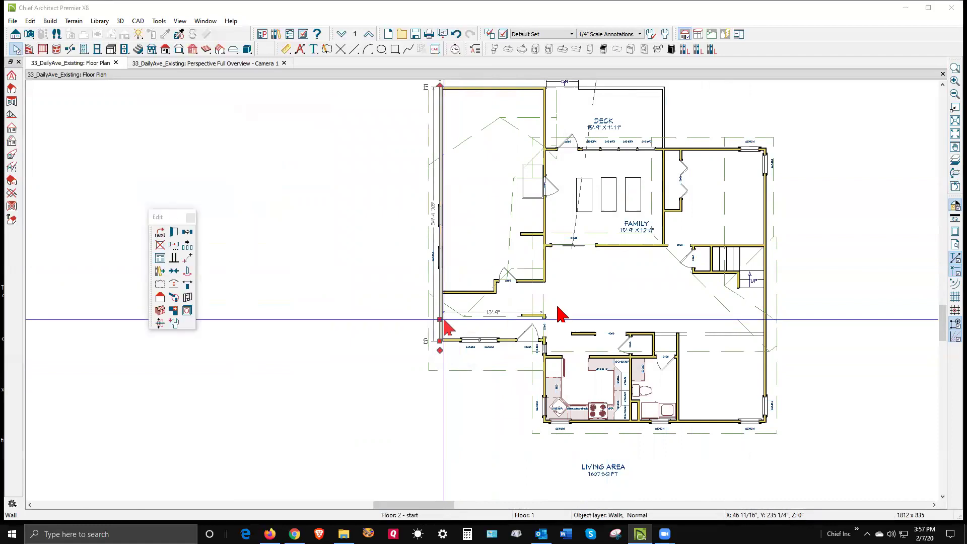
{"action": "double_click", "coordinate": [443, 322]}
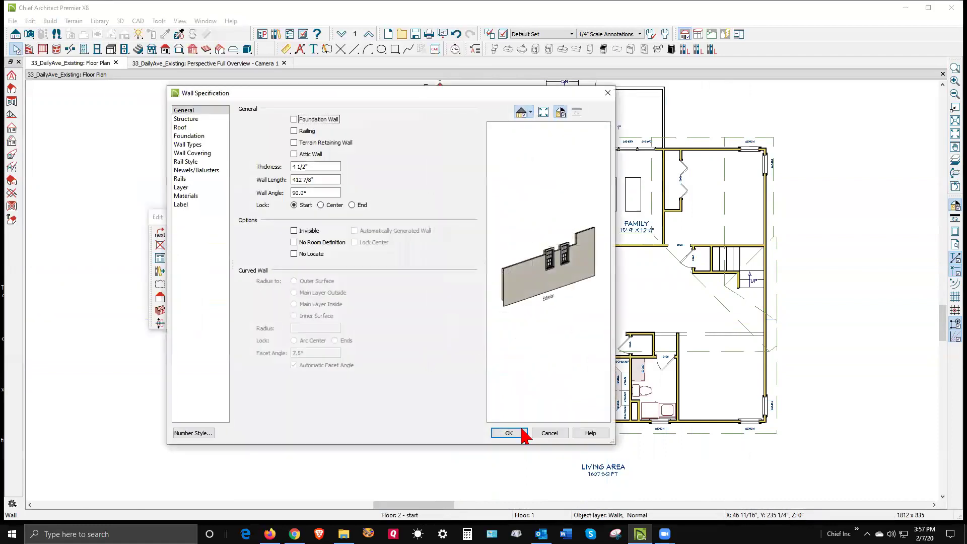
{"action": "left_click", "coordinate": [203, 128]}
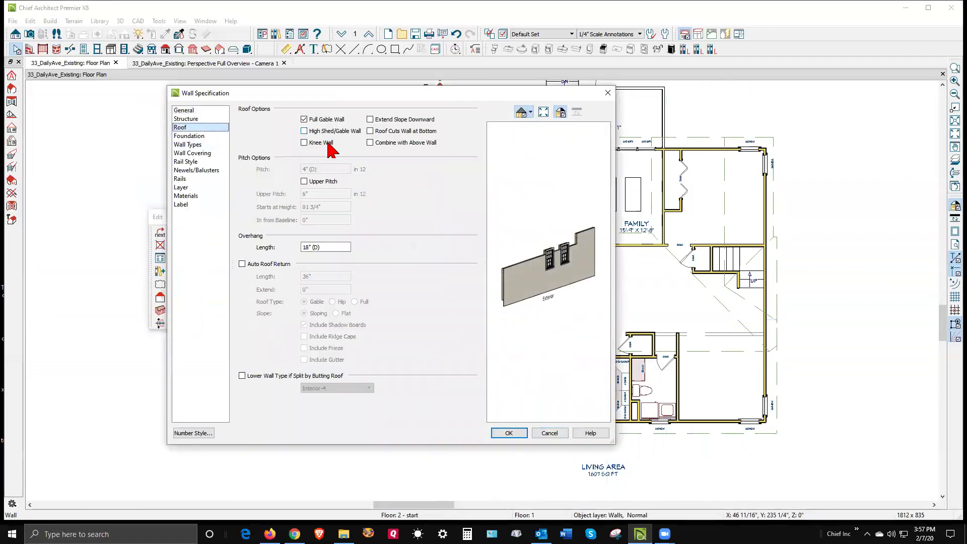
{"action": "left_click", "coordinate": [547, 433]}
{"action": "key", "text": "Escape"}
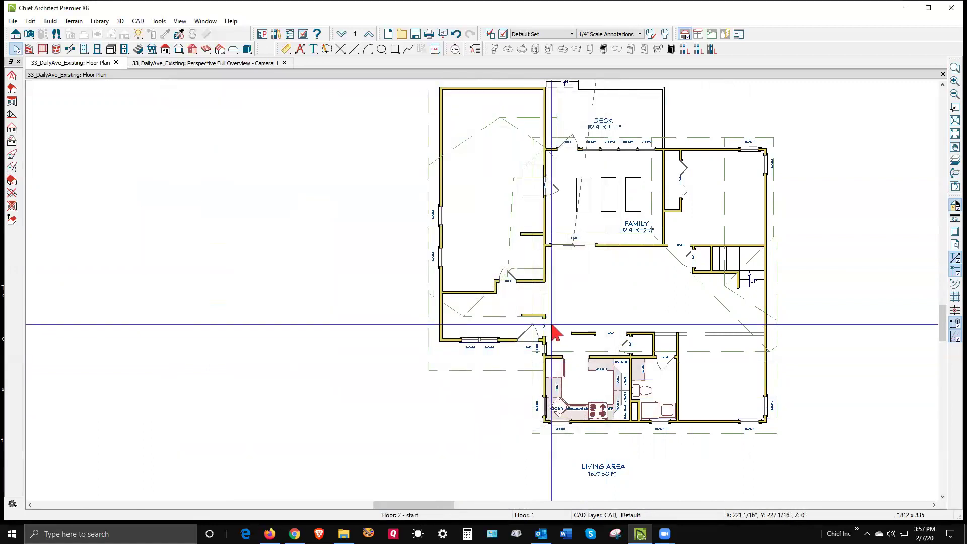
- Check the roof options of the kitchen's exterior side wall without changing them
{"action": "left_click", "coordinate": [545, 318]}
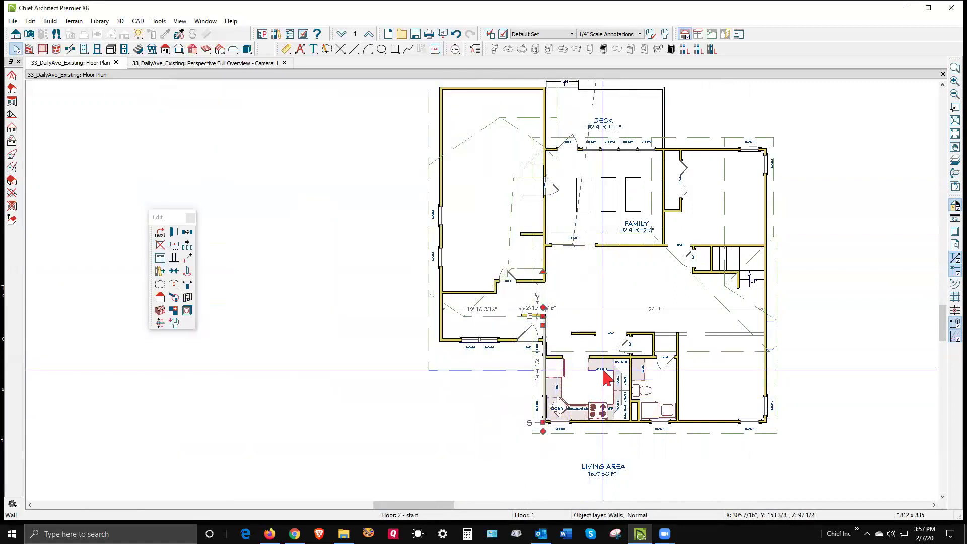
{"action": "left_click", "coordinate": [678, 473]}
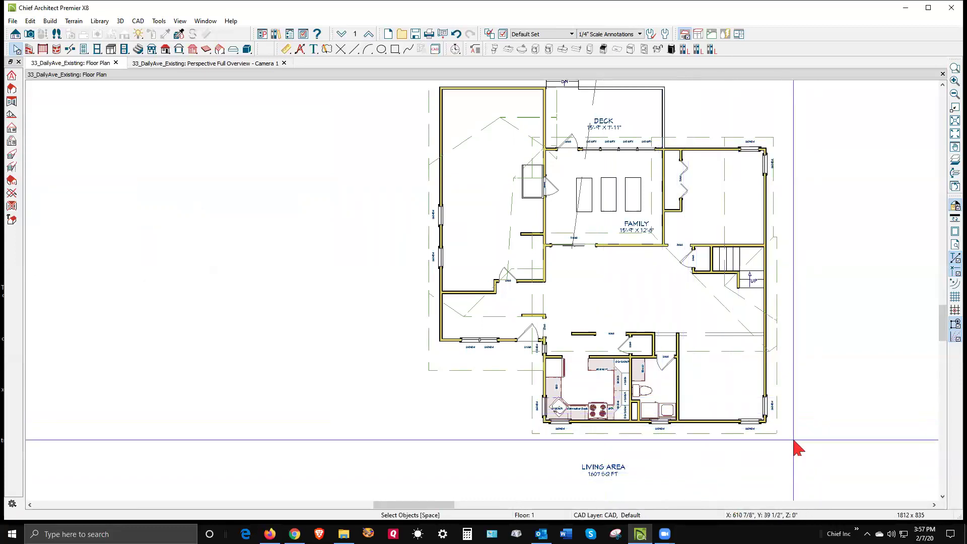
{"action": "left_click", "coordinate": [542, 400]}
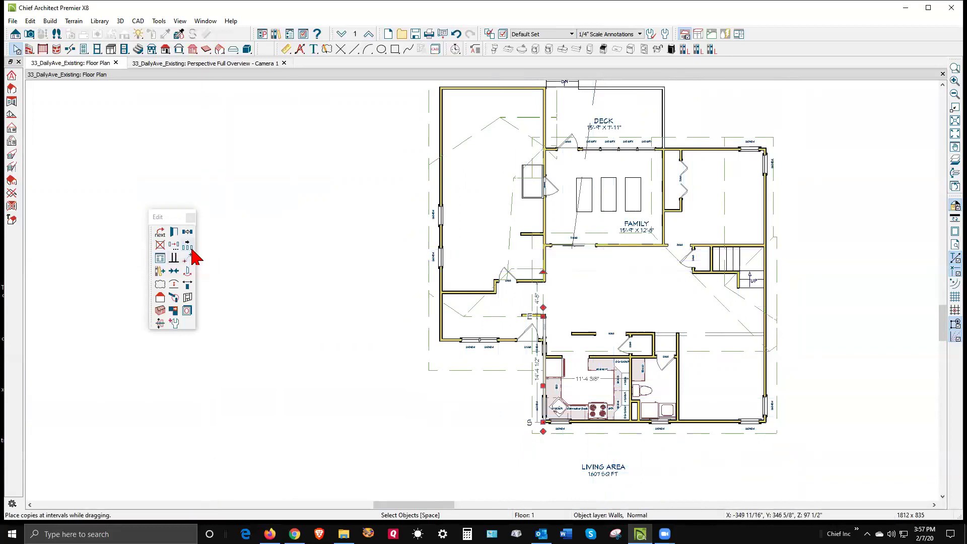
{"action": "left_click", "coordinate": [175, 232]}
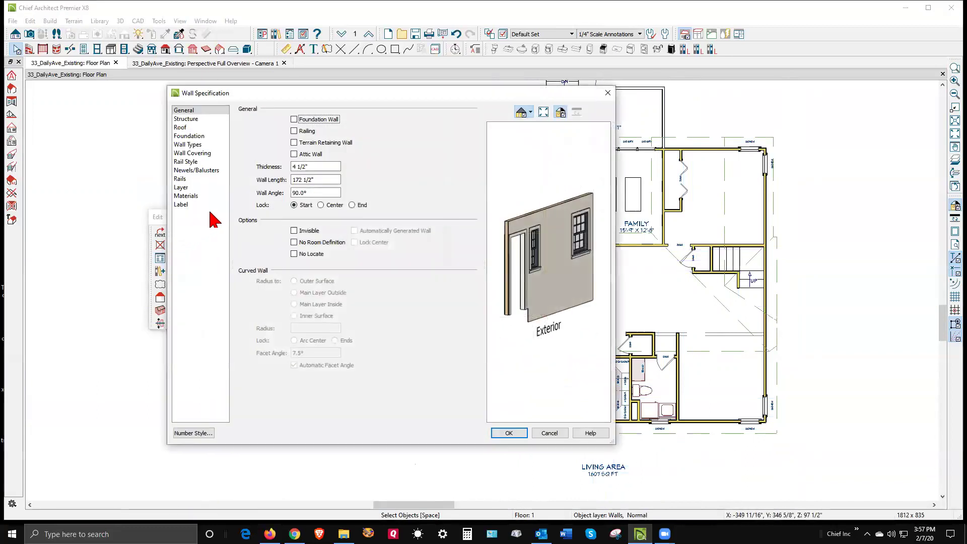
{"action": "left_click", "coordinate": [182, 128]}
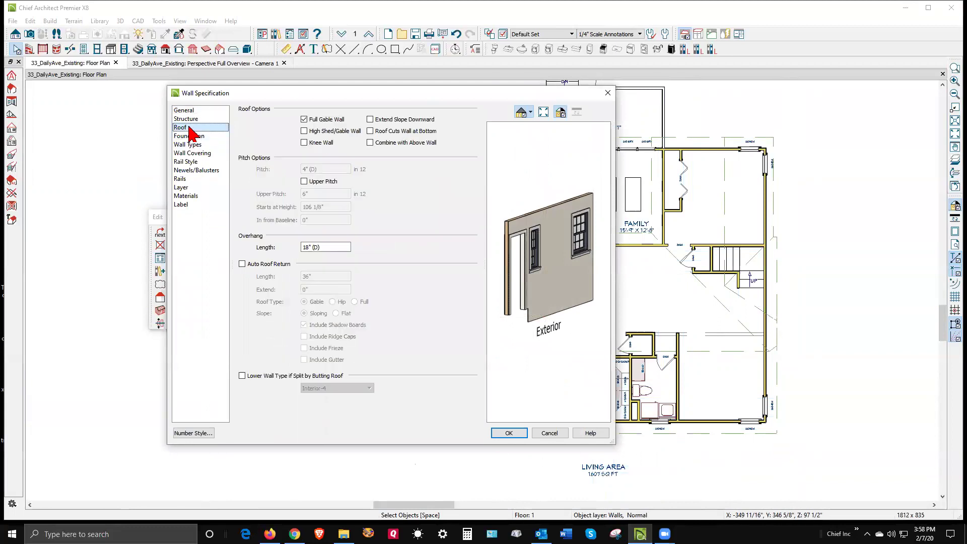
{"action": "left_click", "coordinate": [549, 433]}
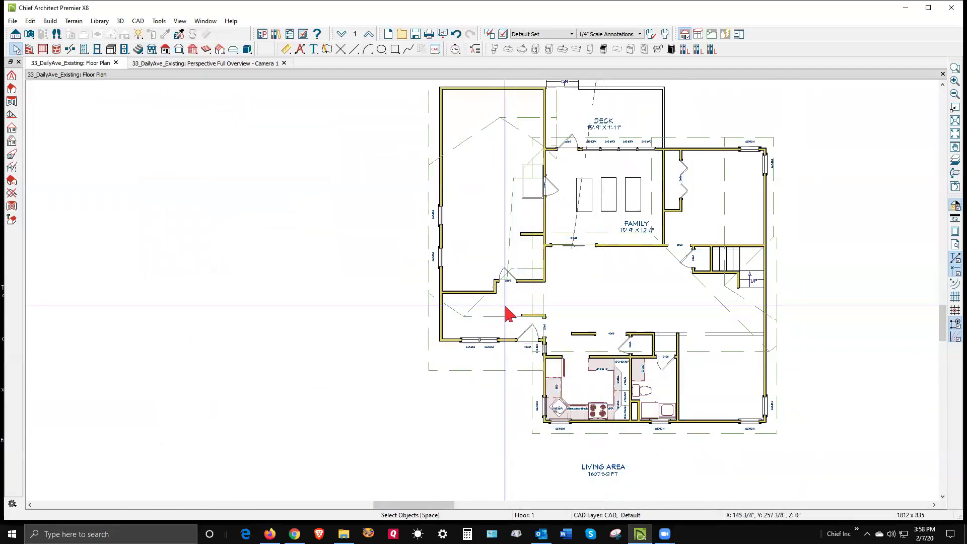
- Extend the kitchen's exterior side wall to the side room's interior cross wall, making it about 19'-0 1/2" long
{"action": "scroll", "coordinate": [524, 308], "scroll_direction": "up", "scroll_amount": 2}
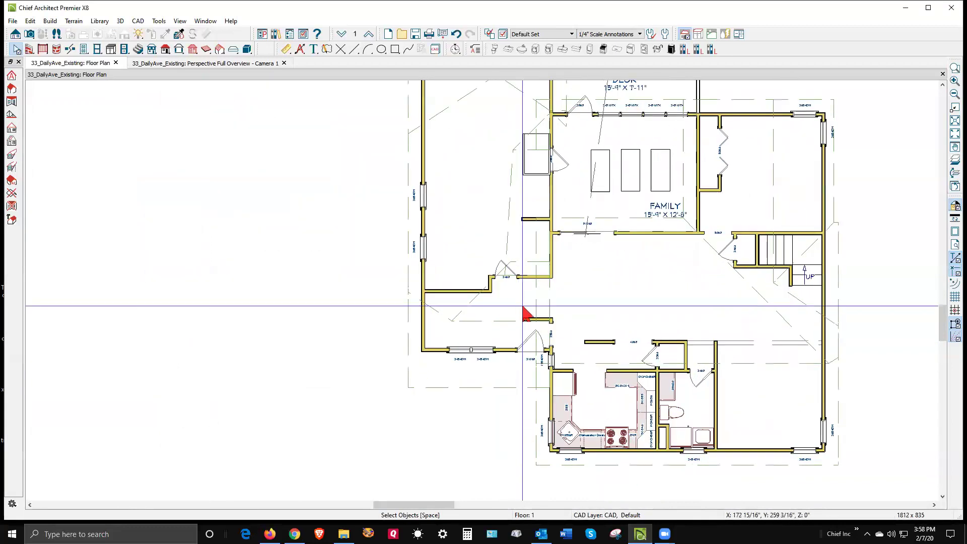
{"action": "scroll", "coordinate": [554, 329], "scroll_direction": "up", "scroll_amount": 2}
{"action": "left_click", "coordinate": [551, 325]}
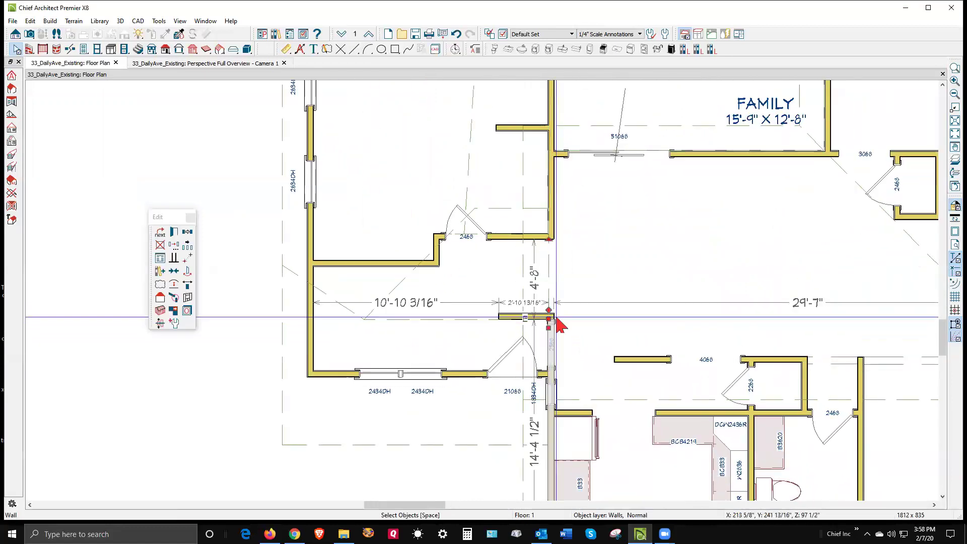
{"action": "left_click_drag", "start_coordinate": [548, 319], "coordinate": [550, 239]}
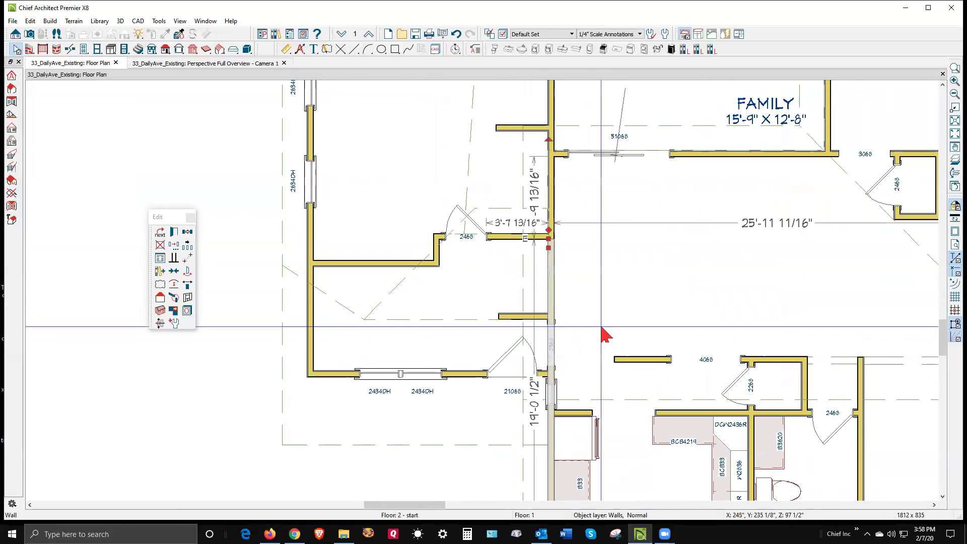
{"action": "left_click", "coordinate": [604, 334]}
- Inspect the side room's roof planes in the 3D overview from the deck side and the two-window side
{"action": "scroll", "coordinate": [599, 337], "scroll_direction": "down", "scroll_amount": 5}
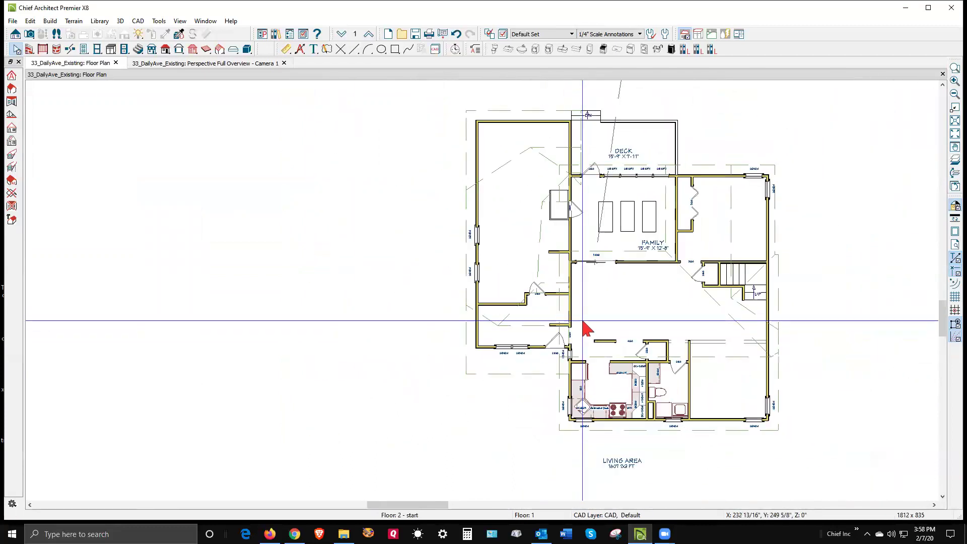
{"action": "key", "text": "ctrl+Tab"}
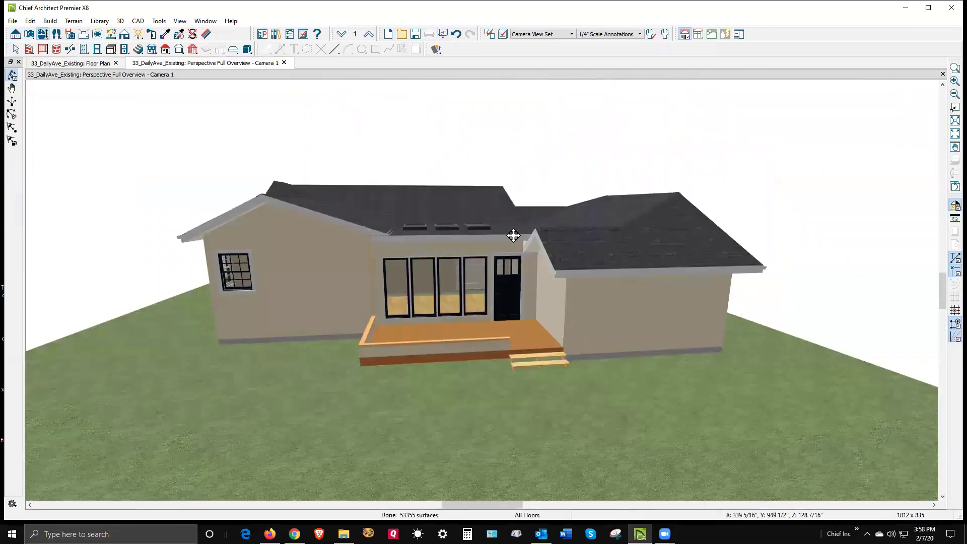
{"action": "left_click_drag", "start_coordinate": [513, 228], "coordinate": [319, 244]}
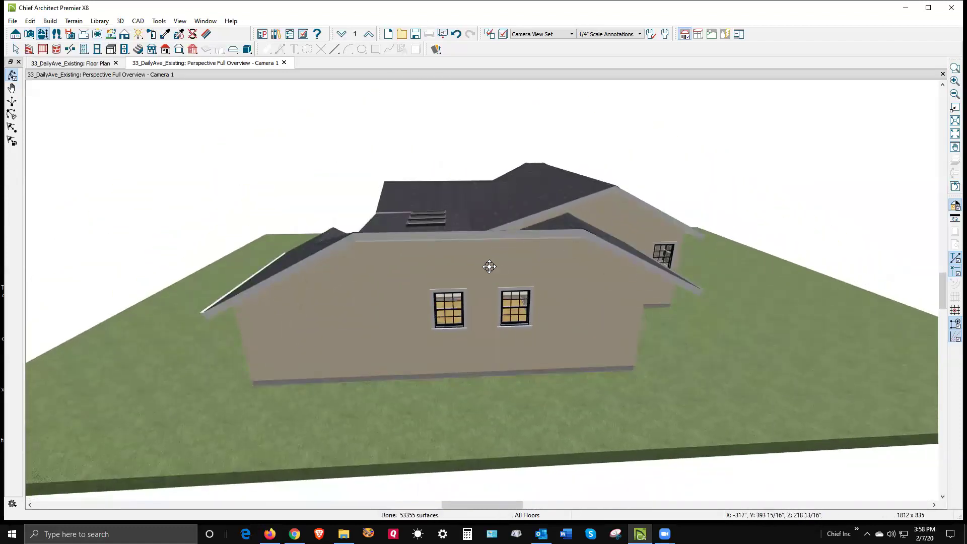
{"action": "left_click_drag", "start_coordinate": [443, 270], "coordinate": [442, 268]}
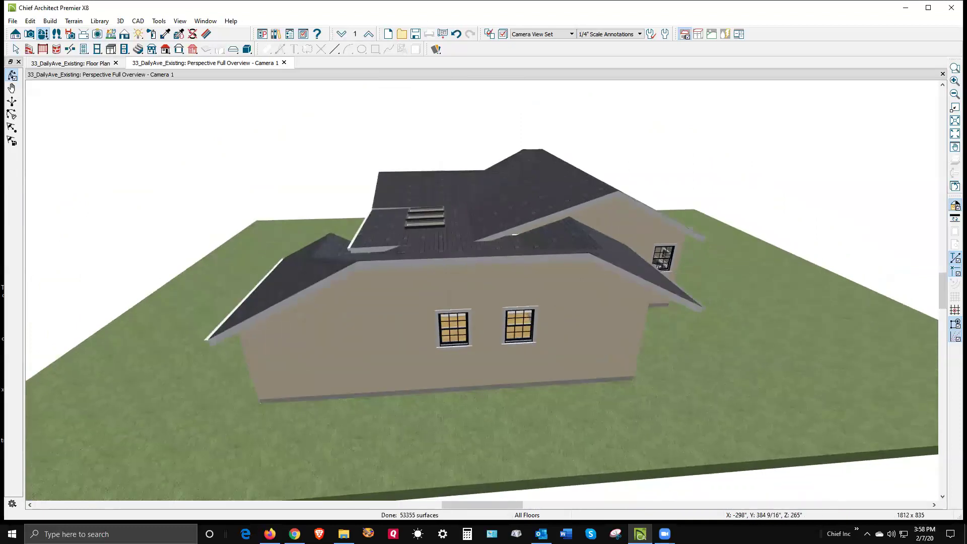
{"action": "key", "text": "Escape"}
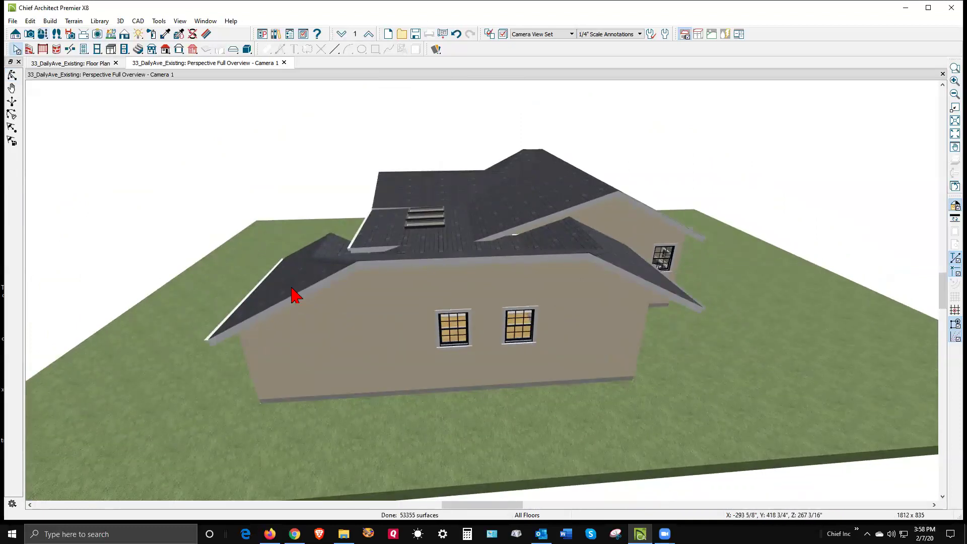
{"action": "left_click", "coordinate": [292, 289]}
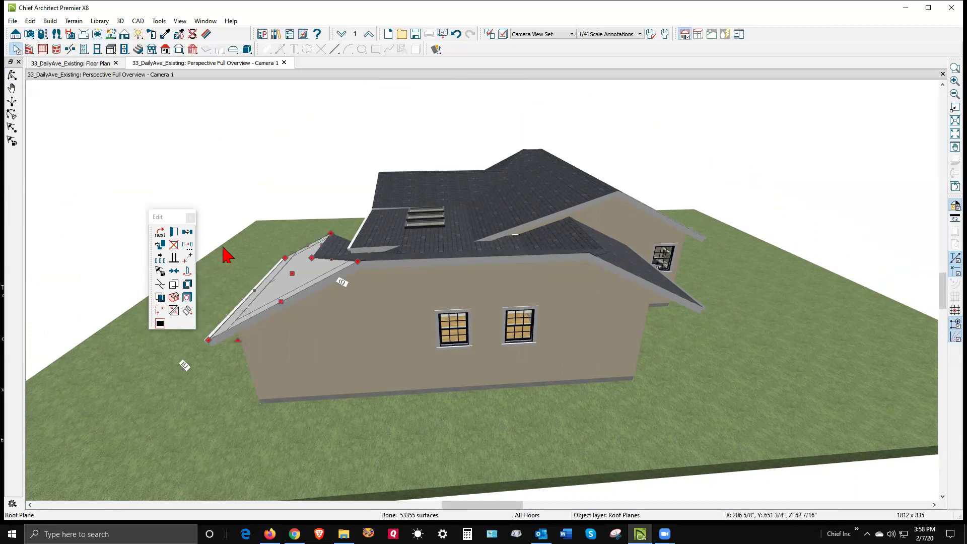
{"action": "left_click", "coordinate": [222, 172]}
- In the floor plan, set the roof pitch of the side room's end wall beside the deck to 3 in 12
{"action": "key", "text": "ctrl+Tab"}
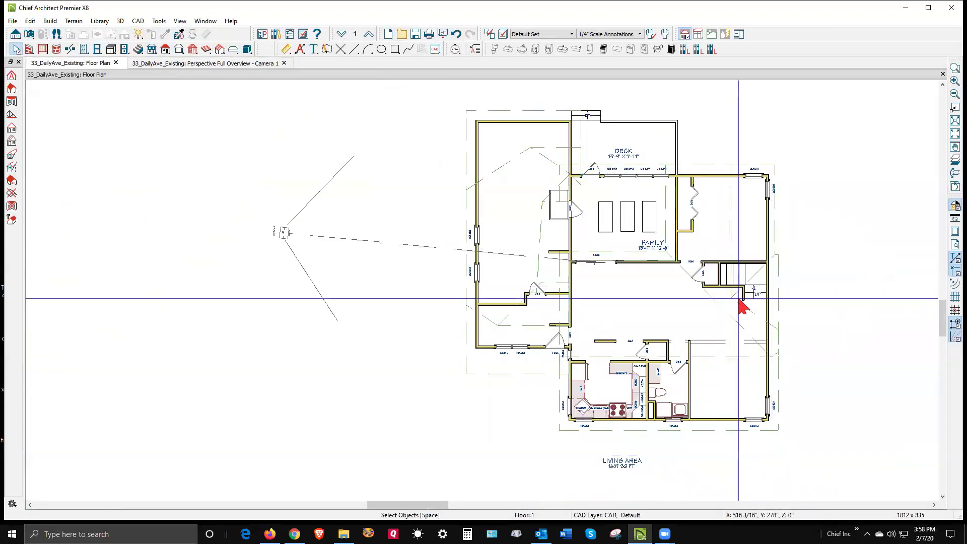
{"action": "left_click", "coordinate": [536, 122]}
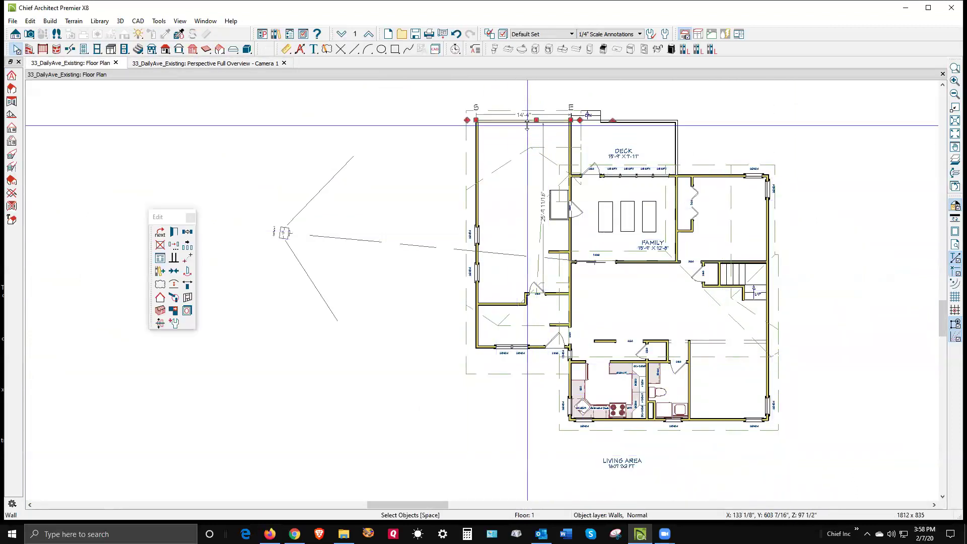
{"action": "left_click", "coordinate": [173, 233]}
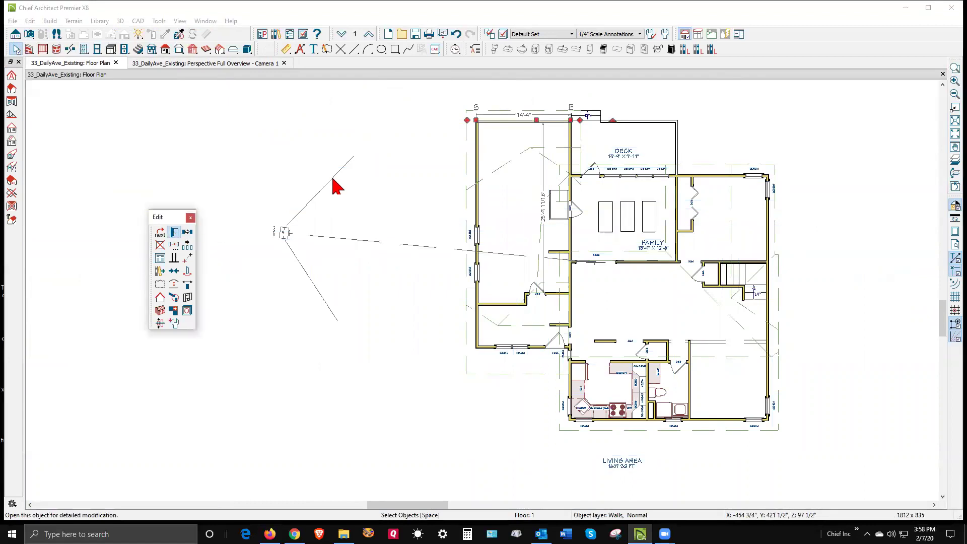
{"action": "left_click", "coordinate": [195, 128]}
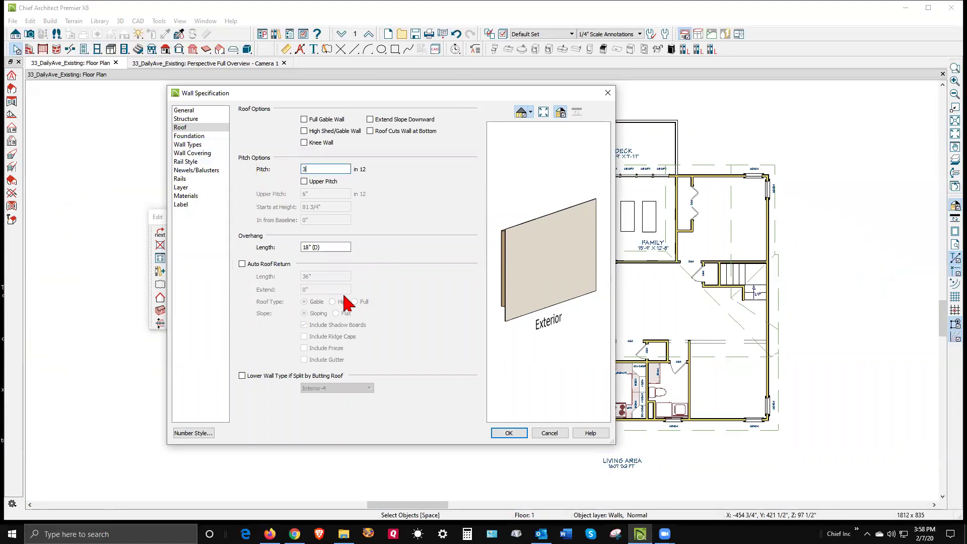
{"action": "left_click", "coordinate": [509, 434]}
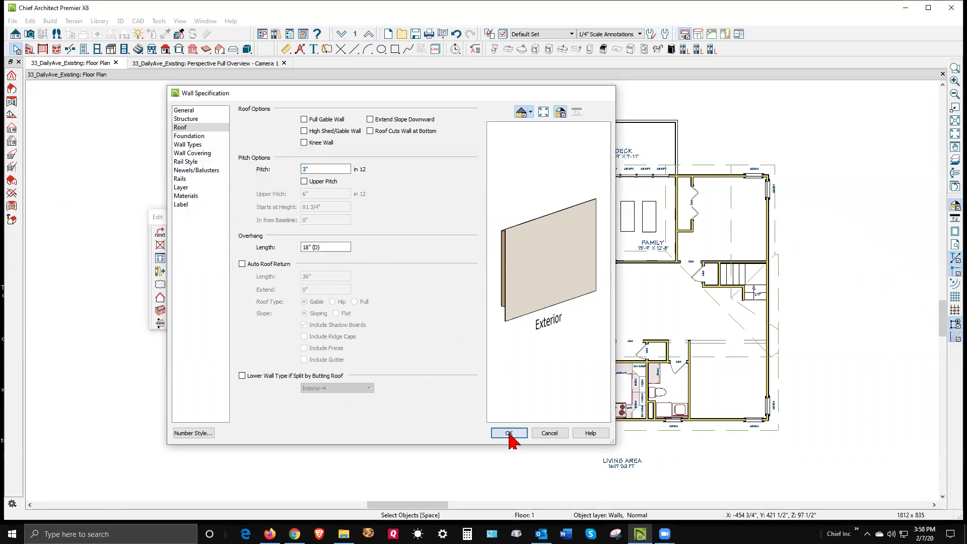
{"action": "left_click", "coordinate": [487, 386]}
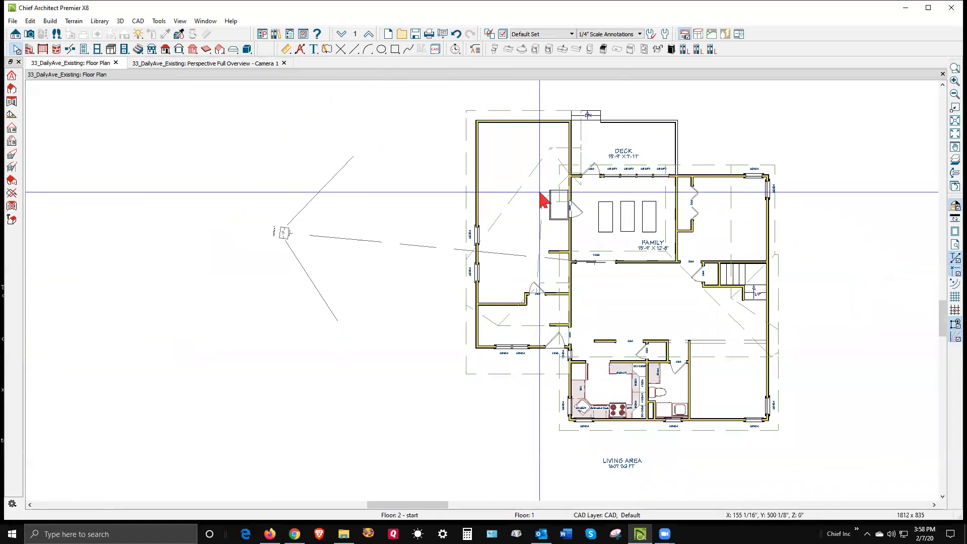
- Check the side room's roof in the 3D overview, then turn off Auto Rebuild Roofs in the floor plan's Build Roof settings
{"action": "key", "text": "ctrl+Tab"}
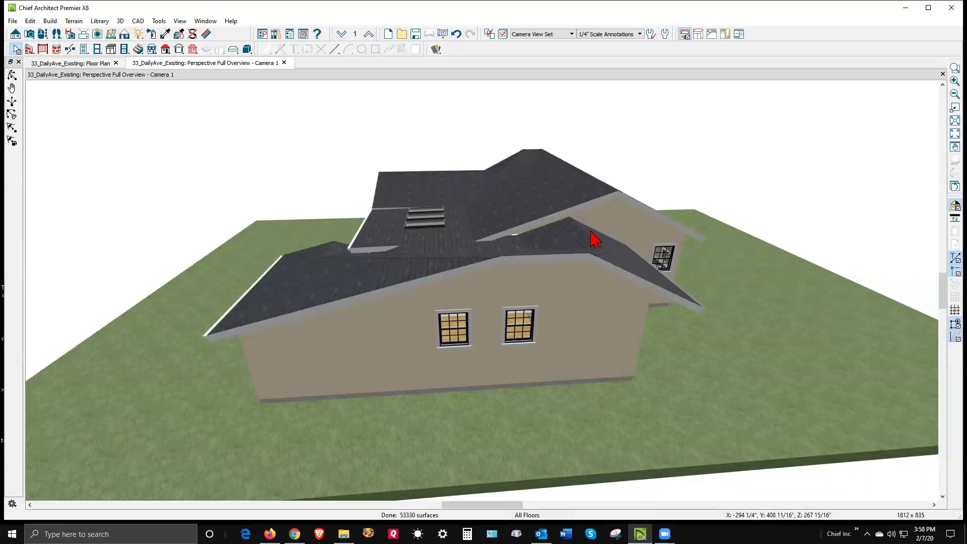
{"action": "key", "text": "ctrl+Tab"}
{"action": "scroll", "coordinate": [569, 303], "scroll_direction": "up", "scroll_amount": 5}
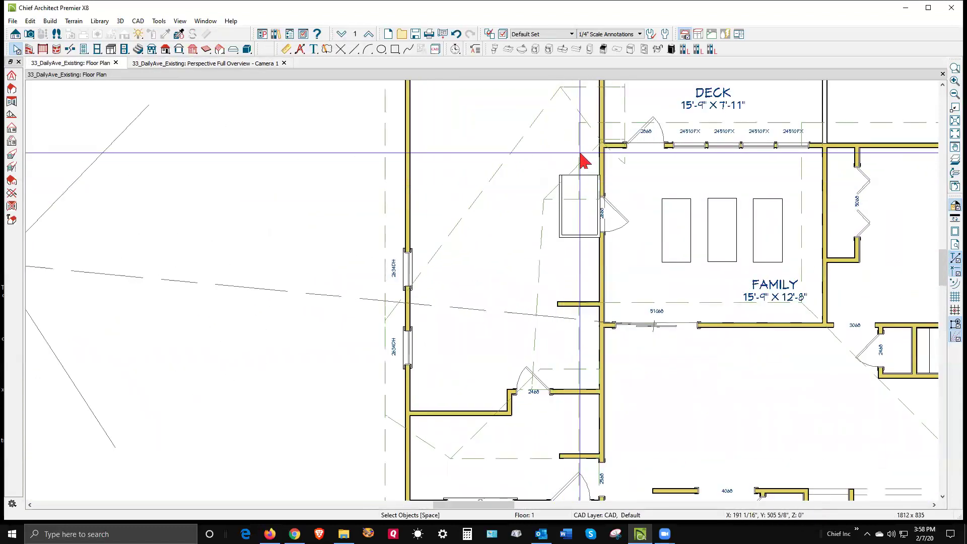
{"action": "double_click", "coordinate": [165, 49]}
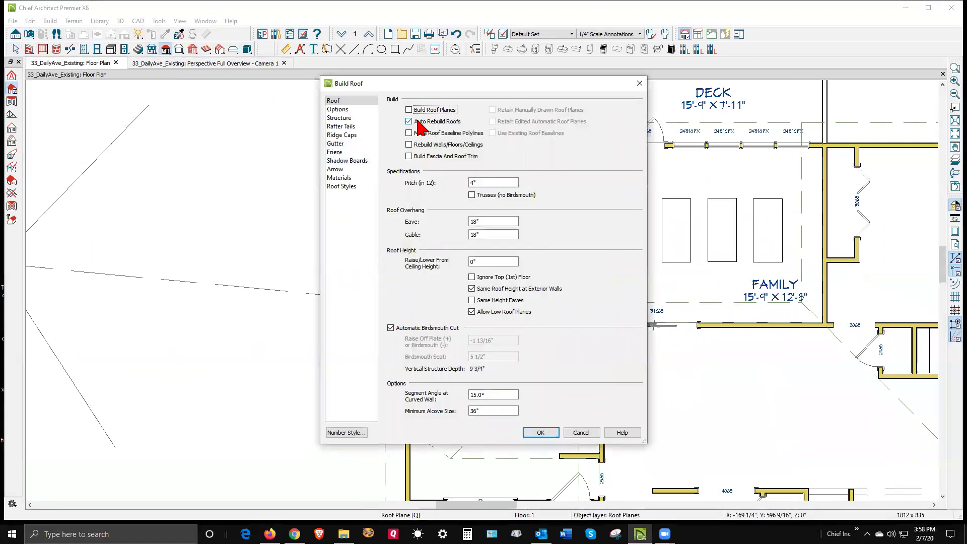
{"action": "left_click", "coordinate": [535, 434]}
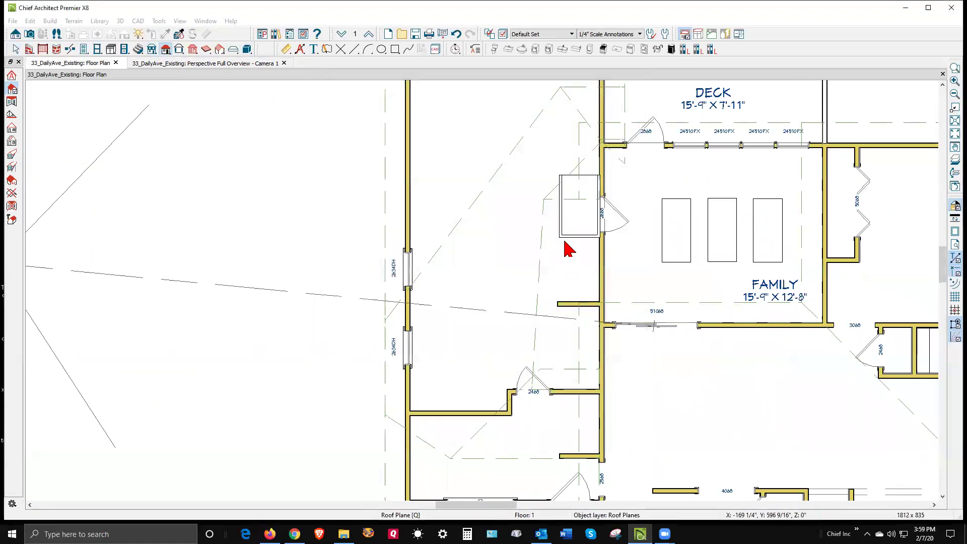
- Delete the stray automatic roof planes between the side room's deck-side and kitchen-side slopes, including the small one at the deck corner
{"action": "left_click", "coordinate": [582, 160]}
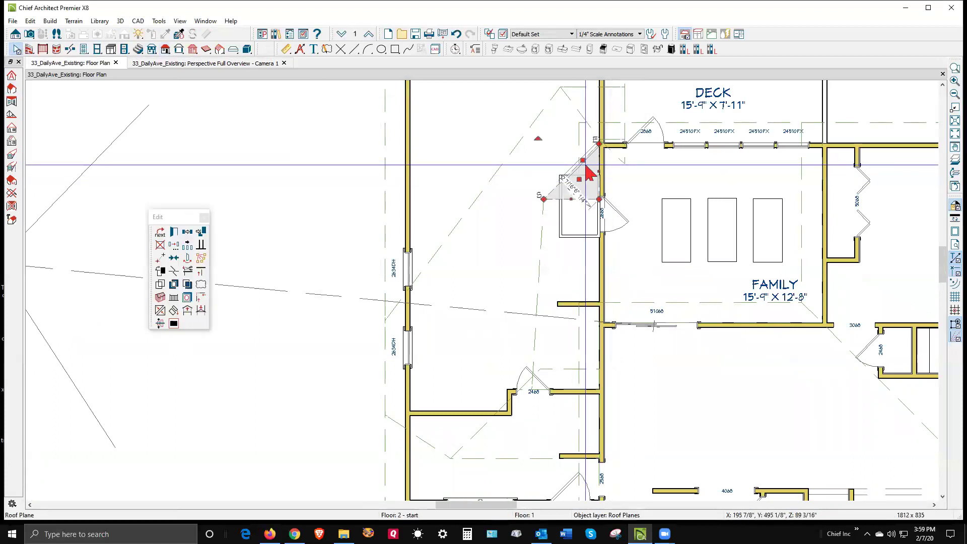
{"action": "key", "text": "Delete"}
{"action": "left_click", "coordinate": [587, 155]}
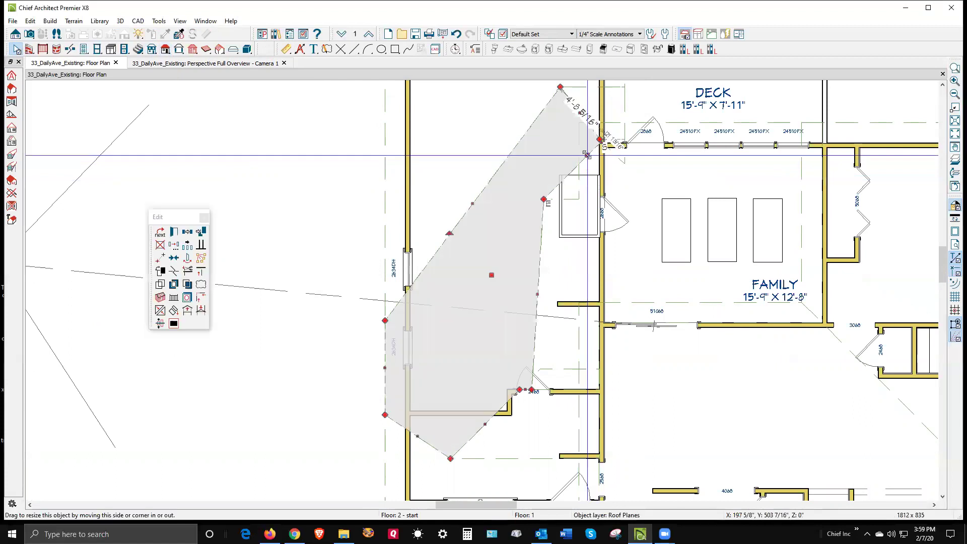
{"action": "scroll", "coordinate": [519, 211], "scroll_direction": "down", "scroll_amount": 1}
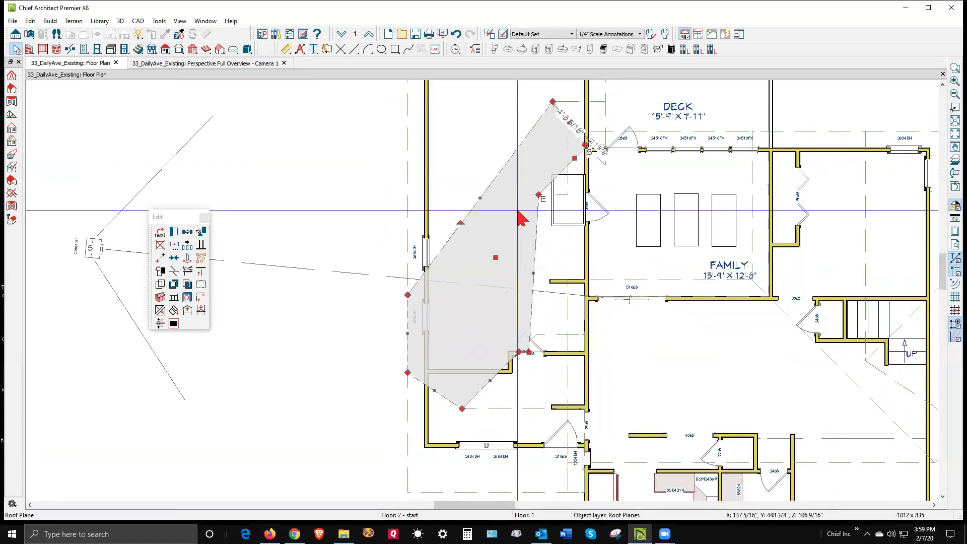
{"action": "key", "text": "Escape"}
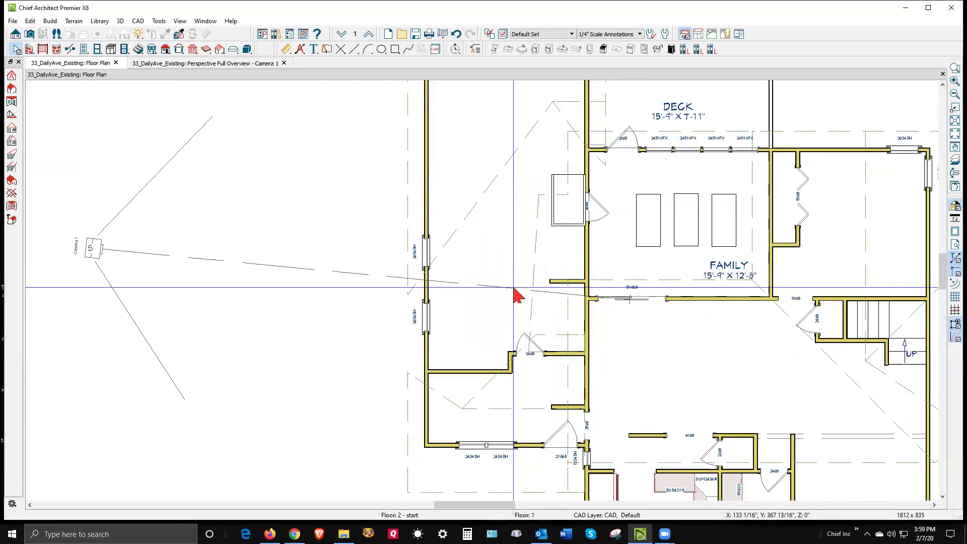
{"action": "left_click", "coordinate": [480, 395]}
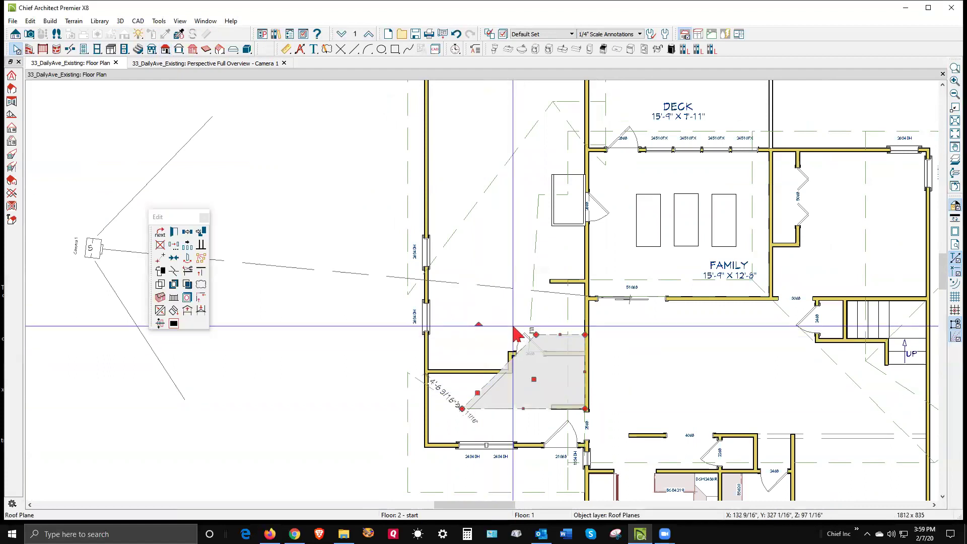
{"action": "key", "text": "Delete"}
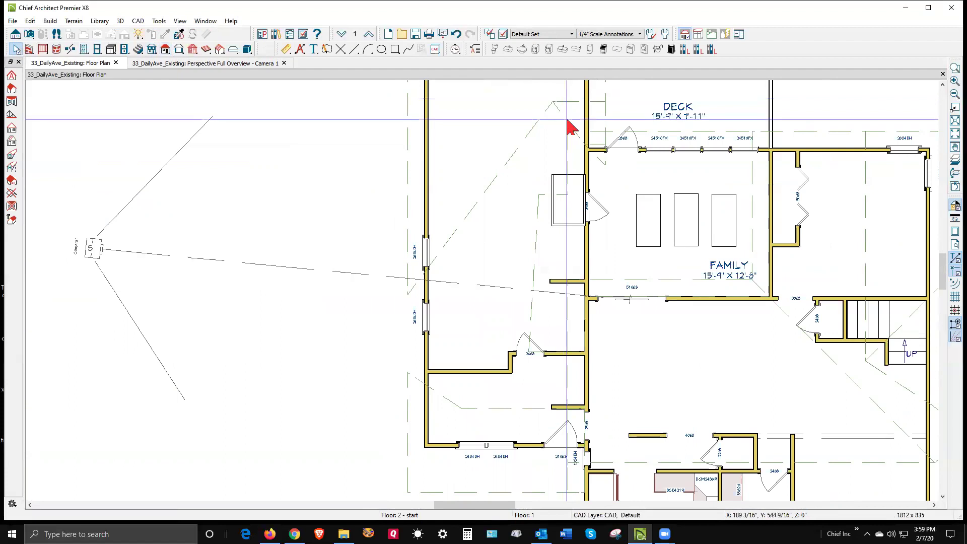
{"action": "left_click", "coordinate": [571, 127]}
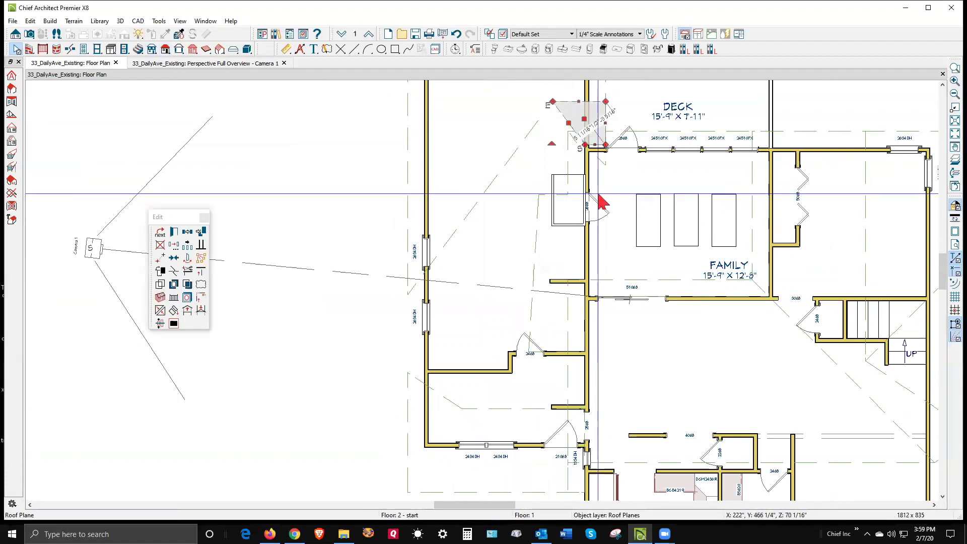
{"action": "key", "text": "Delete"}
{"action": "scroll", "coordinate": [503, 194], "scroll_direction": "down", "scroll_amount": 2}
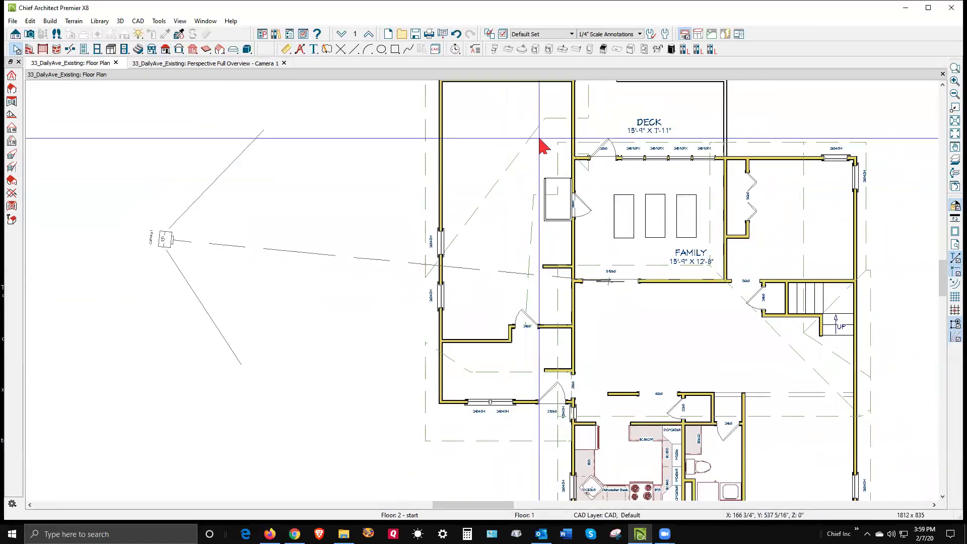
- Straighten the angled upper edges of the side room's deck-side and kitchen-side roof planes so both run straight across the room
{"action": "left_click", "coordinate": [565, 121]}
{"action": "left_click_drag", "start_coordinate": [566, 117], "coordinate": [424, 276]}
{"action": "left_click", "coordinate": [505, 372]}
{"action": "left_click_drag", "start_coordinate": [507, 373], "coordinate": [426, 342]}
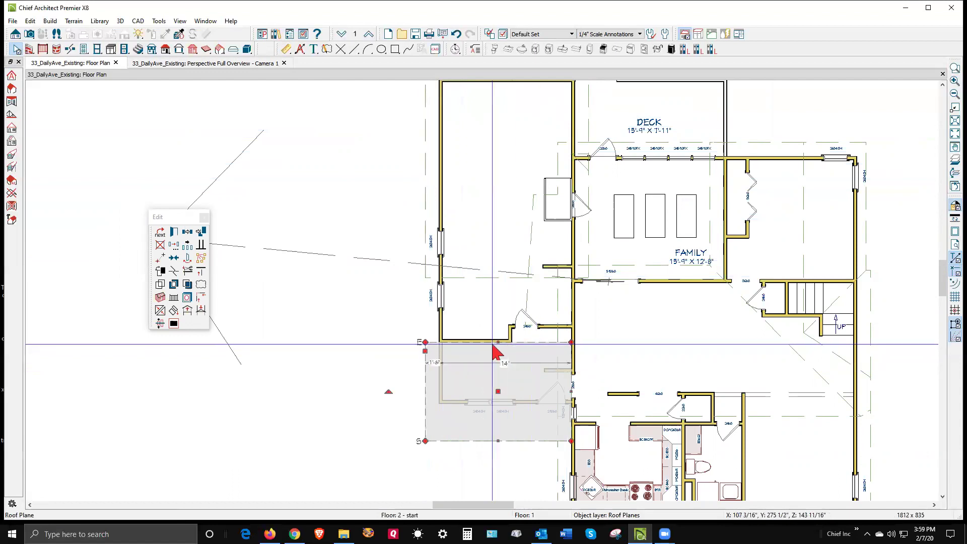
- Join the side room's kitchen-side roof plane to its deck-side roof plane along a common ridge
{"action": "left_click", "coordinate": [159, 309]}
{"action": "left_click", "coordinate": [478, 281]}
{"action": "left_click", "coordinate": [478, 282]}
{"action": "key", "text": "Escape"}
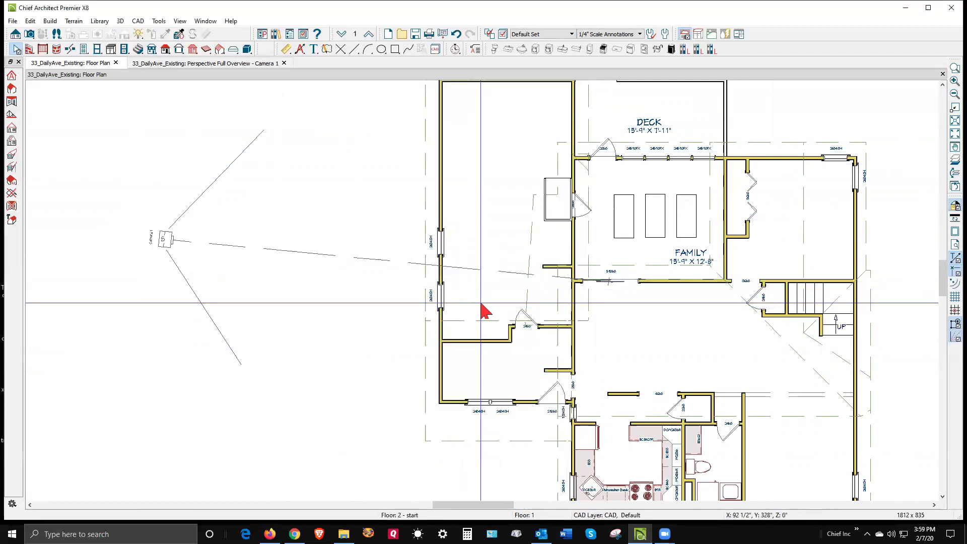
- Inspect the side room's joined roof planes and their junction with the main roof from several sides in the 3D overview
{"action": "key", "text": "ctrl+Tab"}
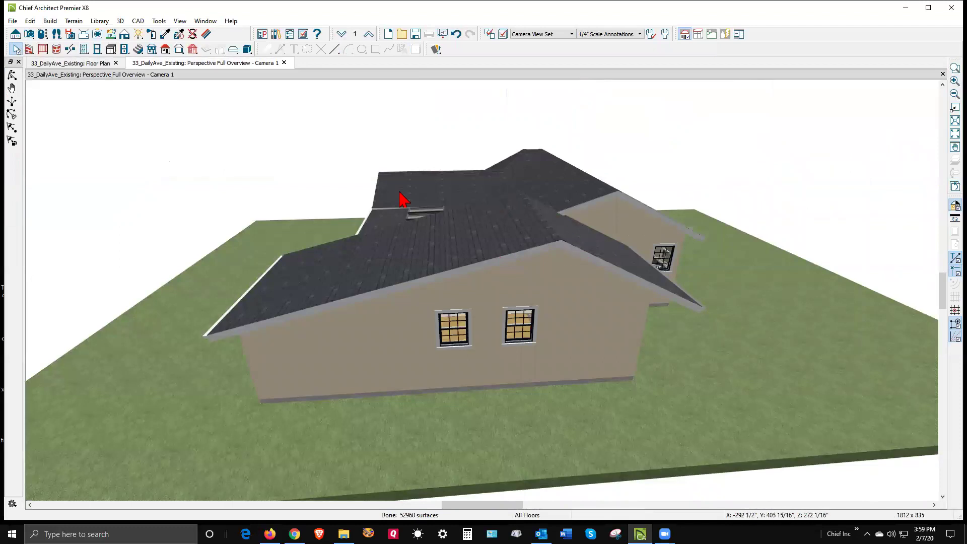
{"action": "left_click", "coordinate": [12, 76]}
{"action": "left_click_drag", "start_coordinate": [297, 198], "coordinate": [377, 242]}
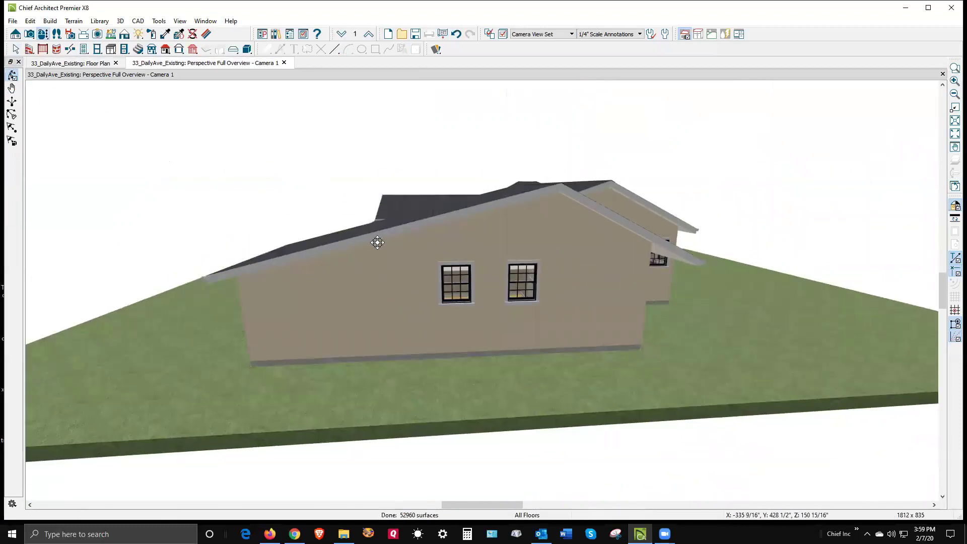
{"action": "left_click_drag", "start_coordinate": [233, 276], "coordinate": [192, 367]}
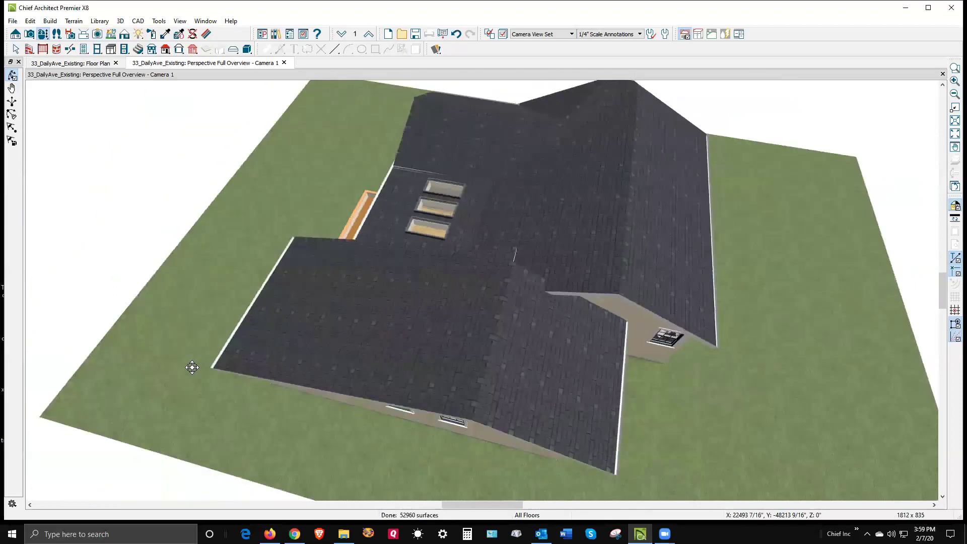
{"action": "scroll", "coordinate": [457, 259], "scroll_direction": "up", "scroll_amount": 3}
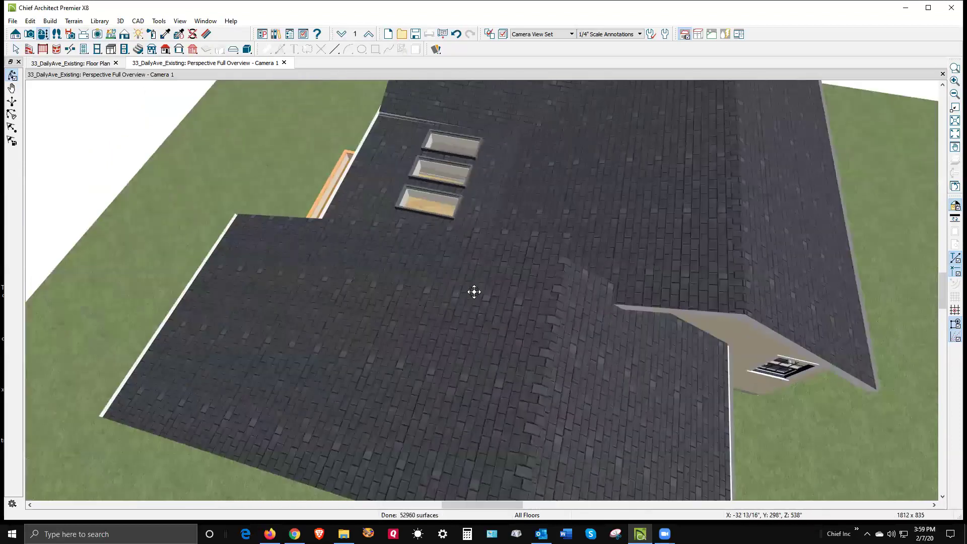
{"action": "scroll", "coordinate": [474, 292], "scroll_direction": "down", "scroll_amount": 5}
{"action": "left_click_drag", "start_coordinate": [382, 326], "coordinate": [679, 240]}
{"action": "left_click_drag", "start_coordinate": [686, 246], "coordinate": [549, 295]}
{"action": "scroll", "coordinate": [532, 191], "scroll_direction": "up", "scroll_amount": 3}
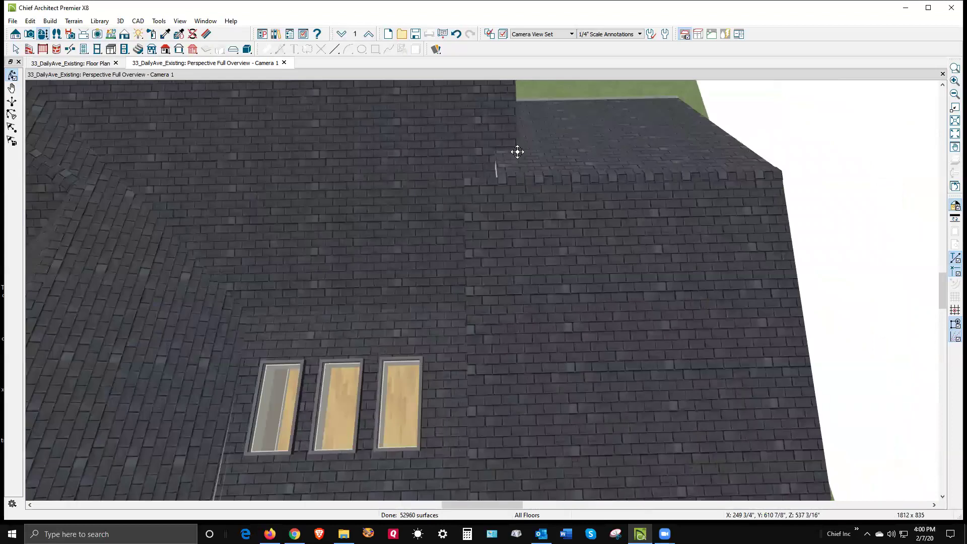
- Switch the 3D overview to the Vector View rendering technique for a close look at the side room's ridge end
{"action": "key", "text": "space"}
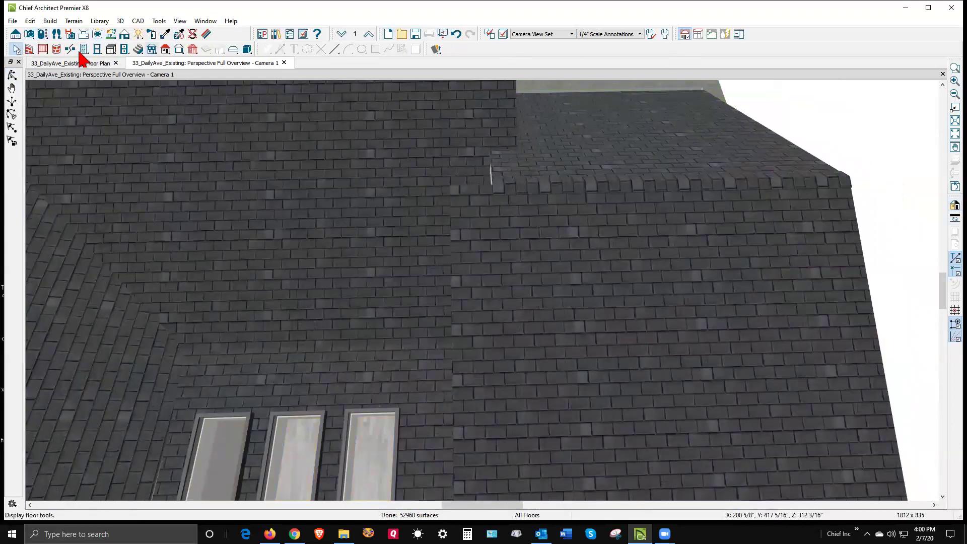
{"action": "left_click", "coordinate": [124, 36]}
{"action": "left_click", "coordinate": [11, 89]}
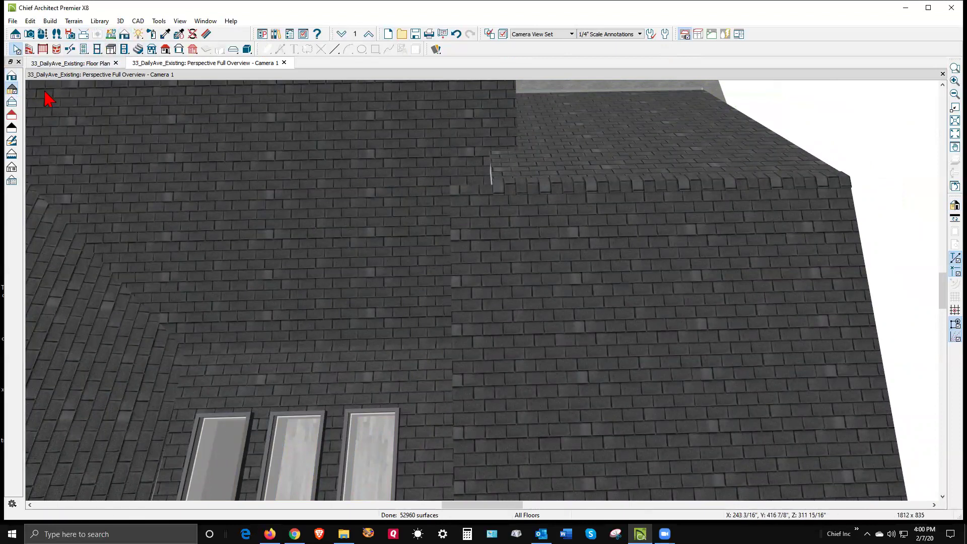
{"action": "scroll", "coordinate": [499, 163], "scroll_direction": "up", "scroll_amount": 2}
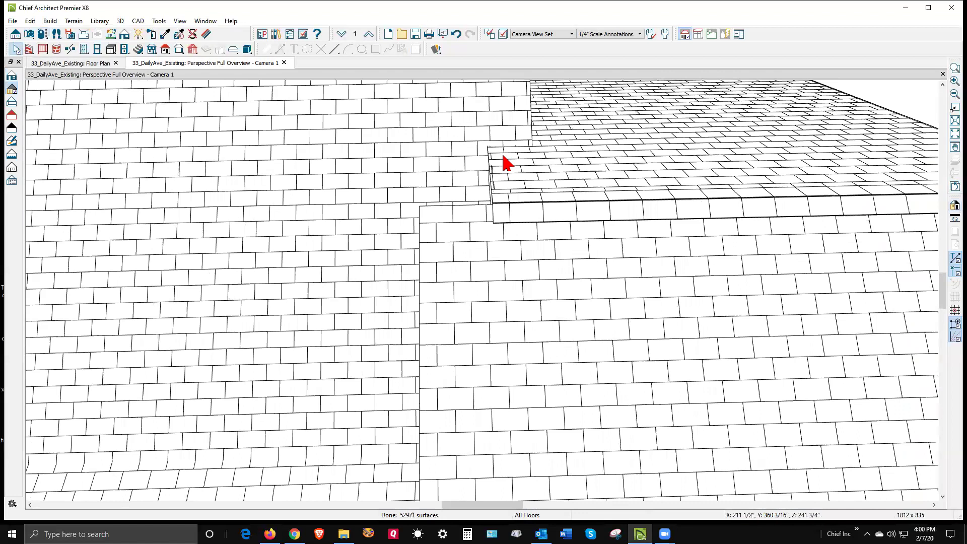
- Extend the inner edge of the side room's kitchen-side roof plane along the ridge to the deck-side plane's corner
{"action": "left_click", "coordinate": [506, 164]}
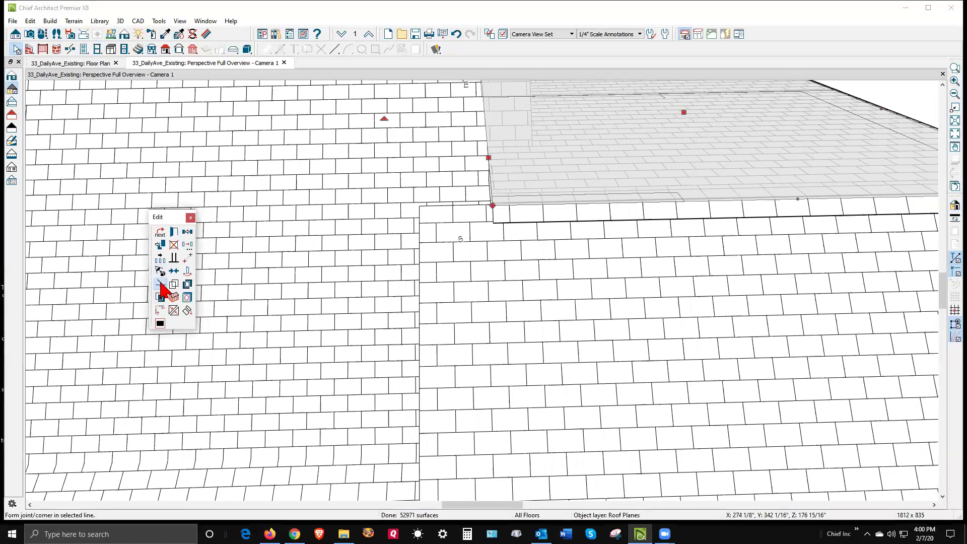
{"action": "key", "text": "Escape"}
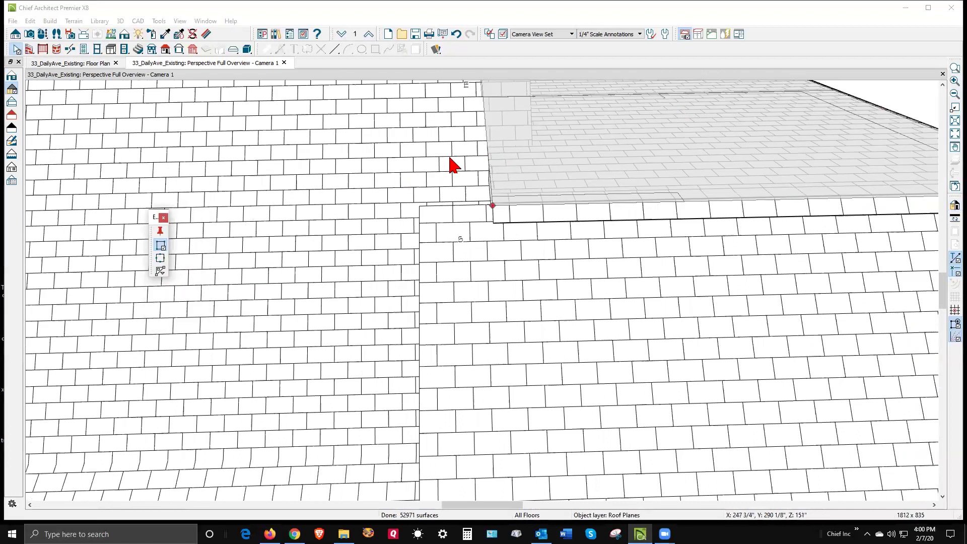
{"action": "left_click", "coordinate": [491, 174]}
{"action": "left_click_drag", "start_coordinate": [489, 154], "coordinate": [421, 208]}
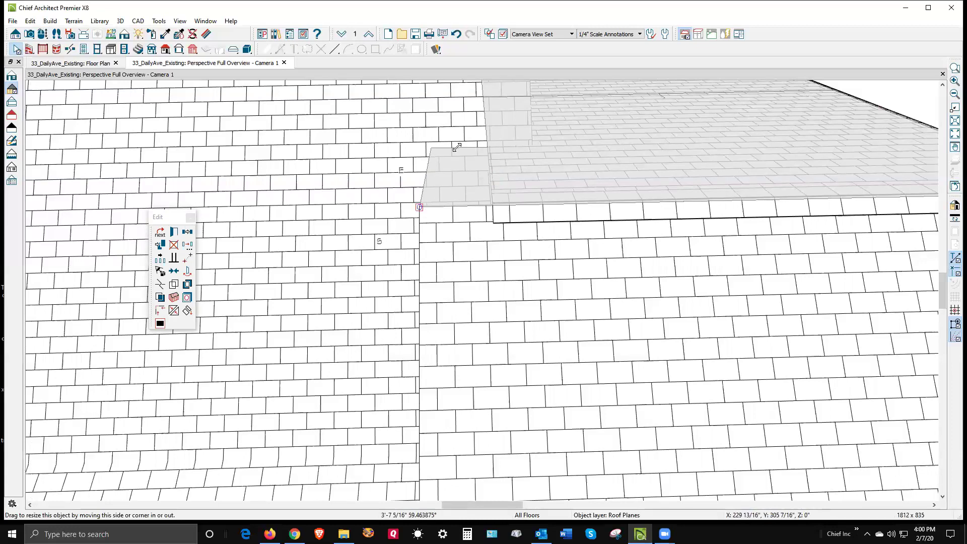
{"action": "scroll", "coordinate": [586, 147], "scroll_direction": "down", "scroll_amount": 6}
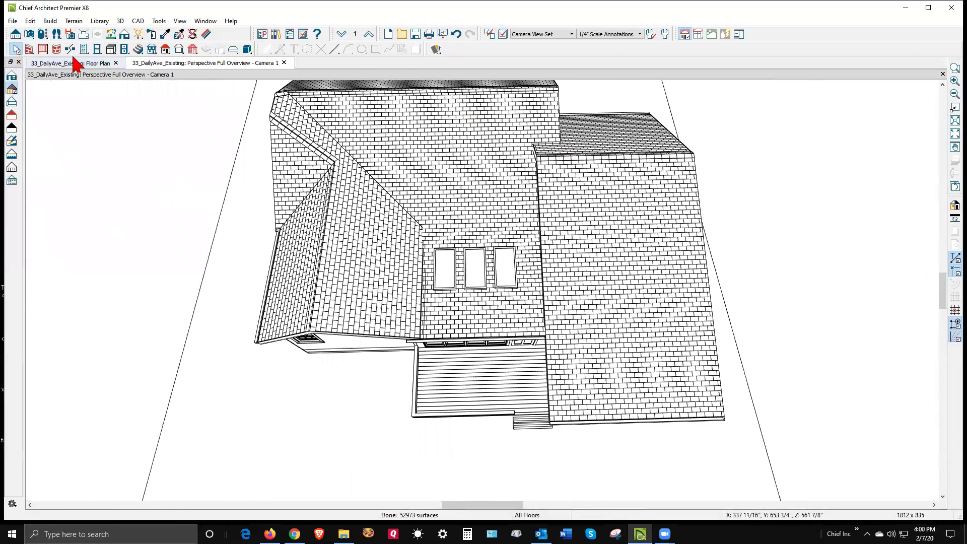
- Trim the deck-facing gable's inner roof plane by pulling its two far corners back to the peak of the outer slope
{"action": "left_click", "coordinate": [43, 34]}
{"action": "left_click_drag", "start_coordinate": [325, 151], "coordinate": [226, 211]}
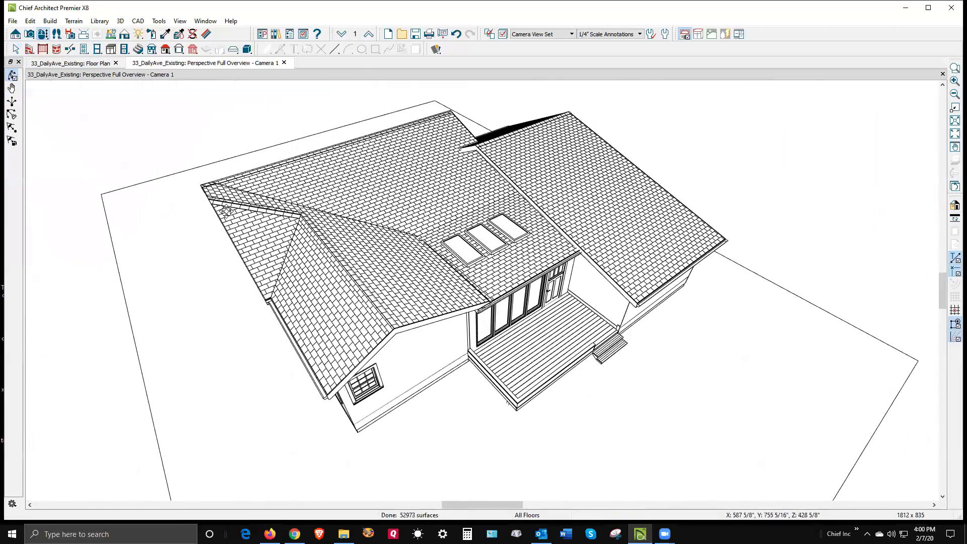
{"action": "key", "text": "space"}
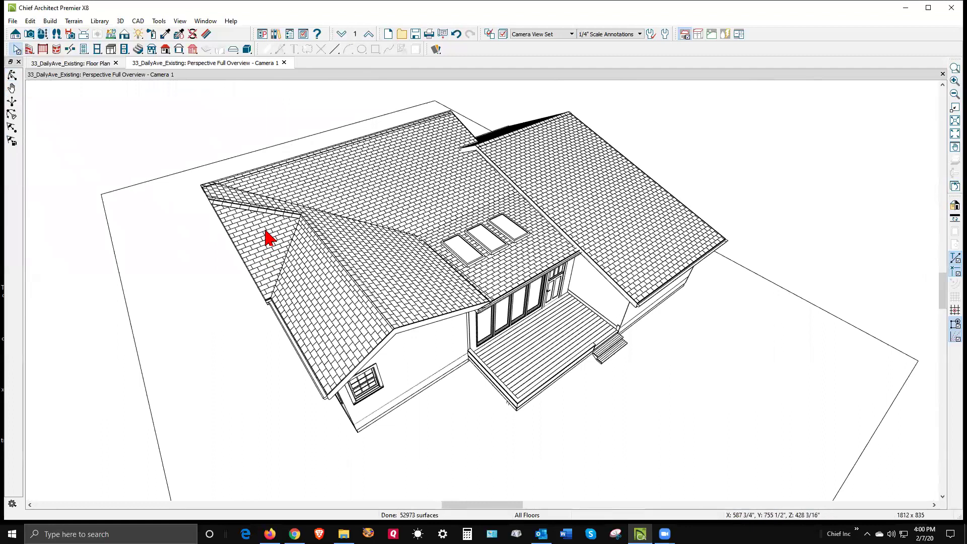
{"action": "scroll", "coordinate": [270, 237], "scroll_direction": "up", "scroll_amount": 1}
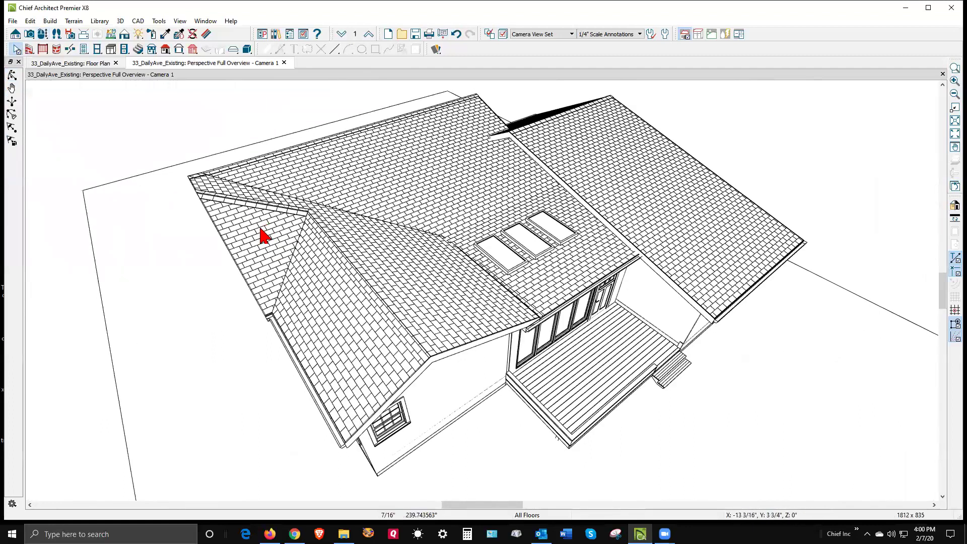
{"action": "left_click", "coordinate": [364, 245]}
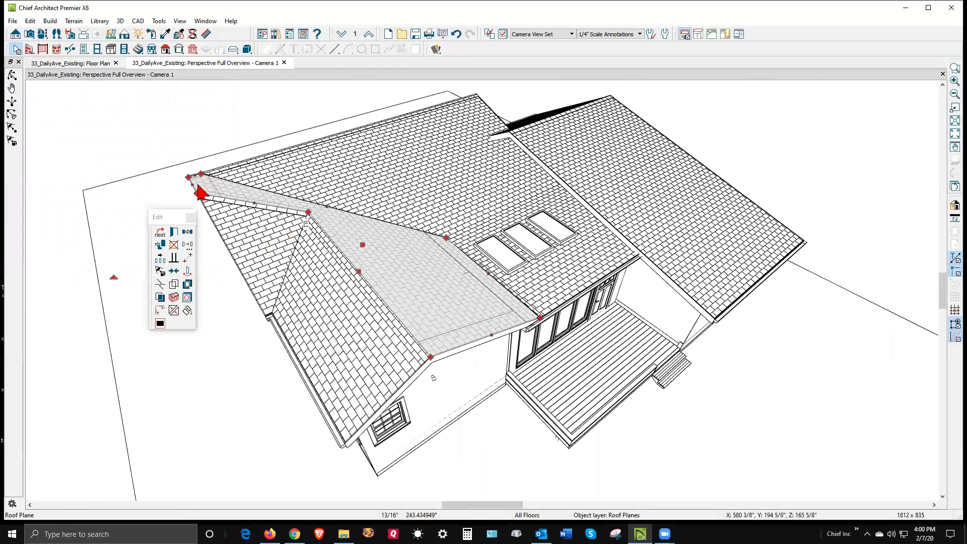
{"action": "scroll", "coordinate": [257, 176], "scroll_direction": "up", "scroll_amount": 1}
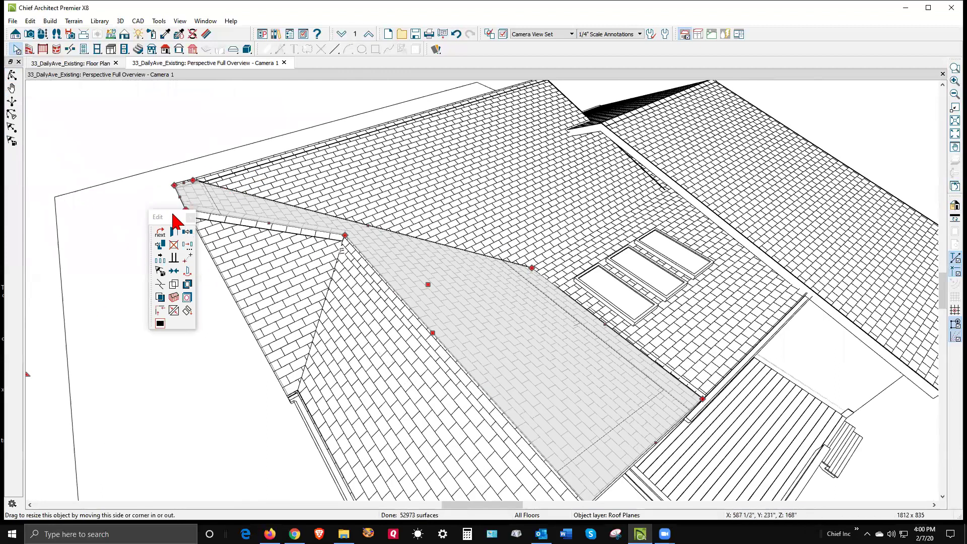
{"action": "left_click_drag", "start_coordinate": [174, 217], "coordinate": [138, 222]}
{"action": "left_click", "coordinate": [177, 182]}
{"action": "left_click_drag", "start_coordinate": [195, 182], "coordinate": [346, 227]}
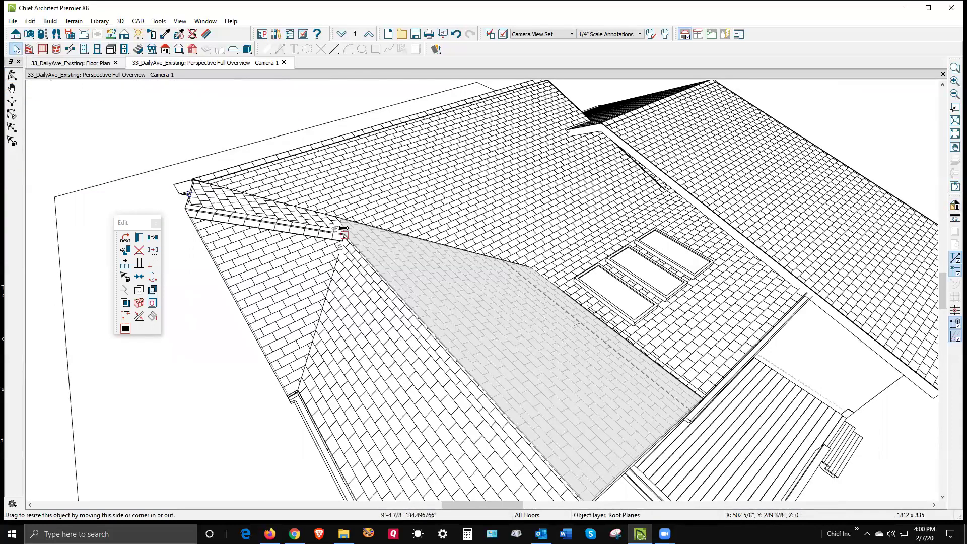
{"action": "left_click_drag", "start_coordinate": [350, 223], "coordinate": [330, 237]}
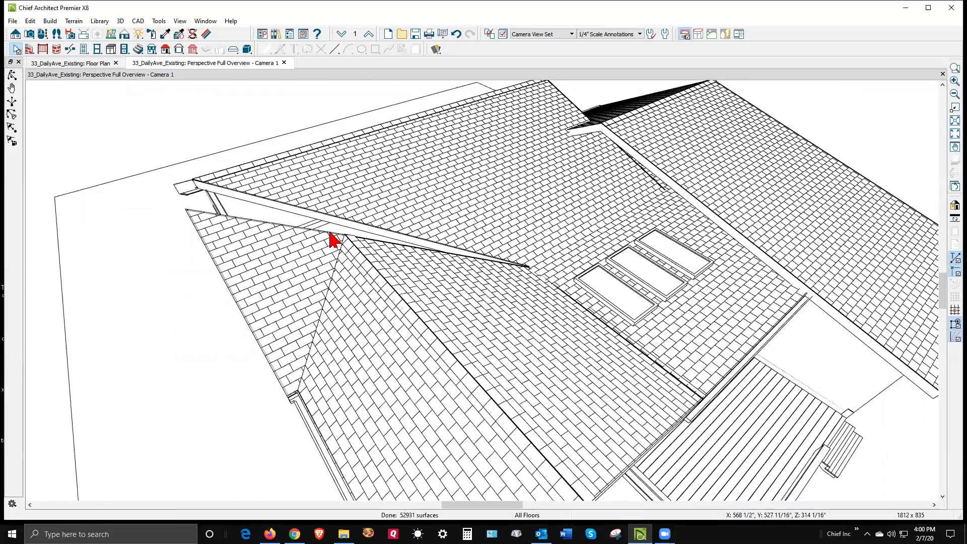
- Delete the small leftover roof plane behind the deck-facing gable and join the main roof plane's lower edge to the gable's inner slope
{"action": "left_click", "coordinate": [320, 228]}
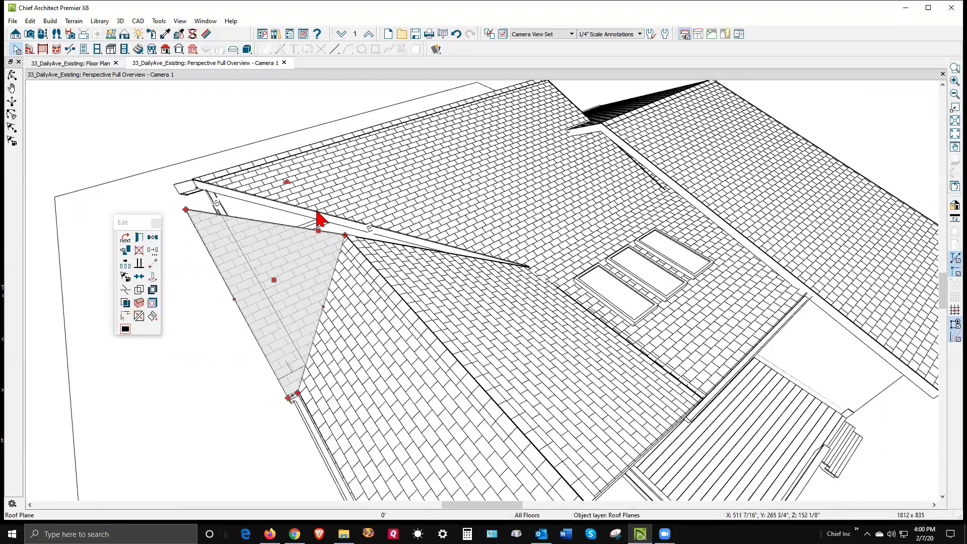
{"action": "left_click", "coordinate": [316, 211]}
{"action": "left_click", "coordinate": [317, 213]}
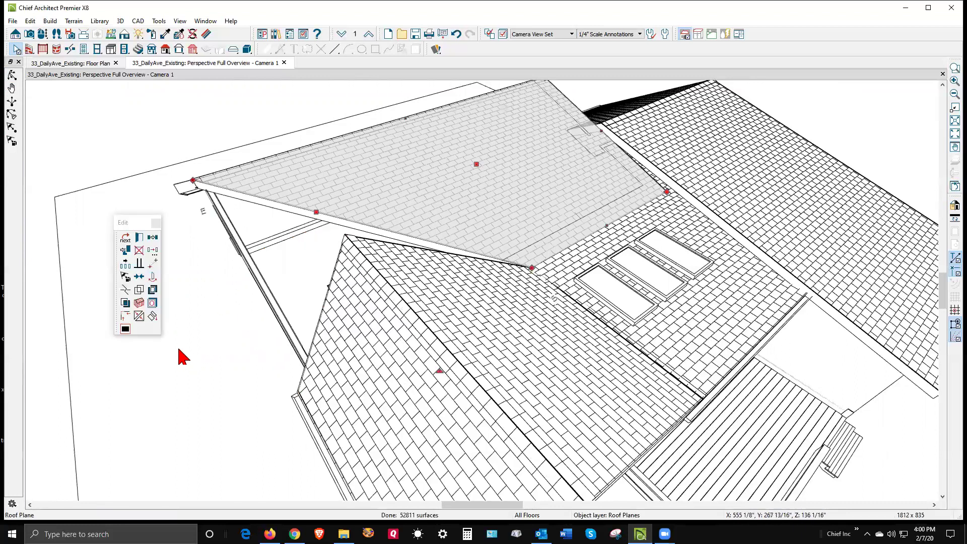
{"action": "left_click", "coordinate": [139, 316]}
{"action": "left_click", "coordinate": [430, 259]}
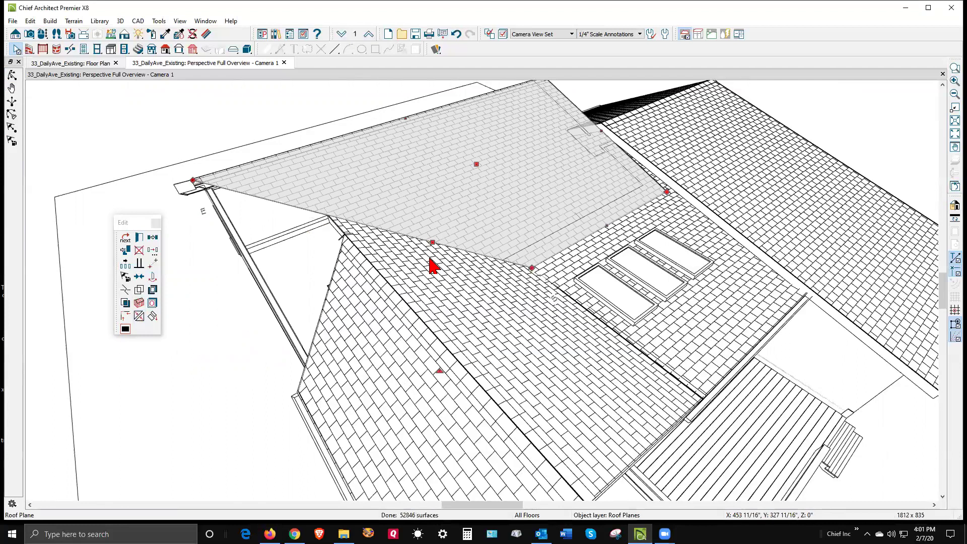
{"action": "left_click", "coordinate": [310, 233]}
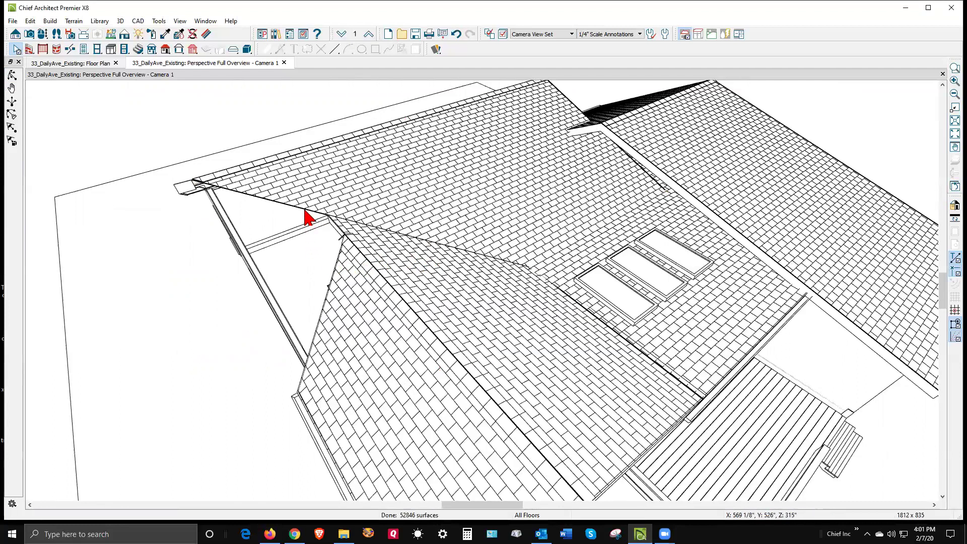
- Break the main roof plane's joined edge at the peak of the deck-facing gable
{"action": "left_click", "coordinate": [294, 266]}
{"action": "left_click", "coordinate": [361, 190]}
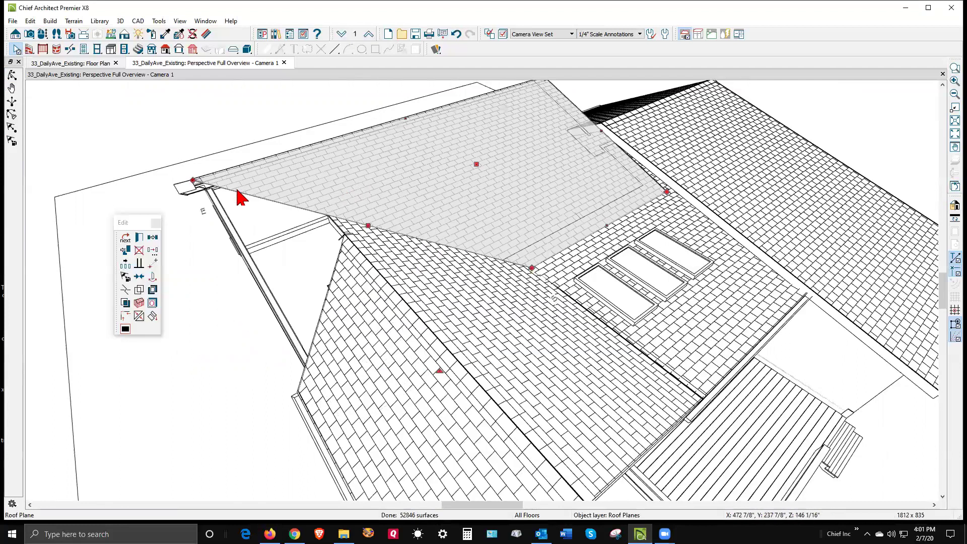
{"action": "left_click", "coordinate": [126, 314]}
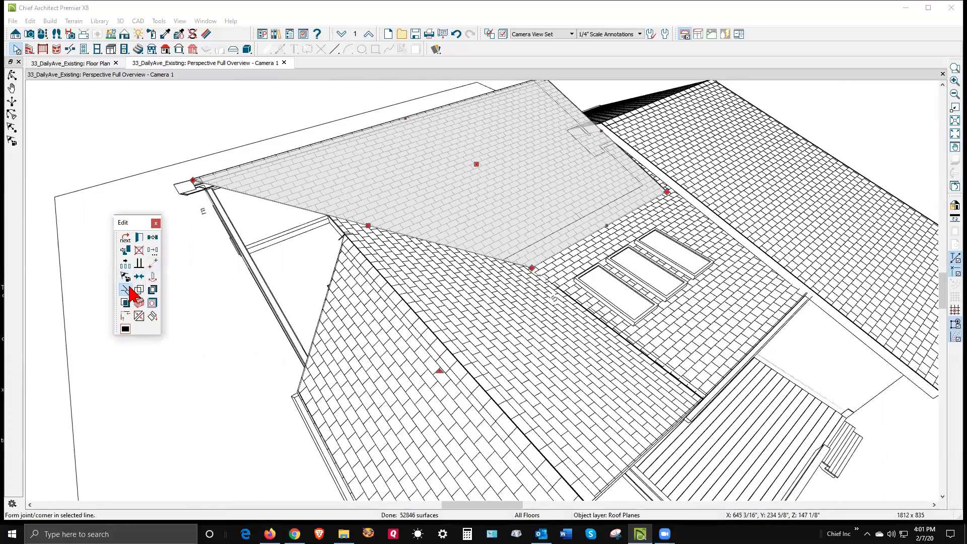
{"action": "left_click", "coordinate": [328, 215]}
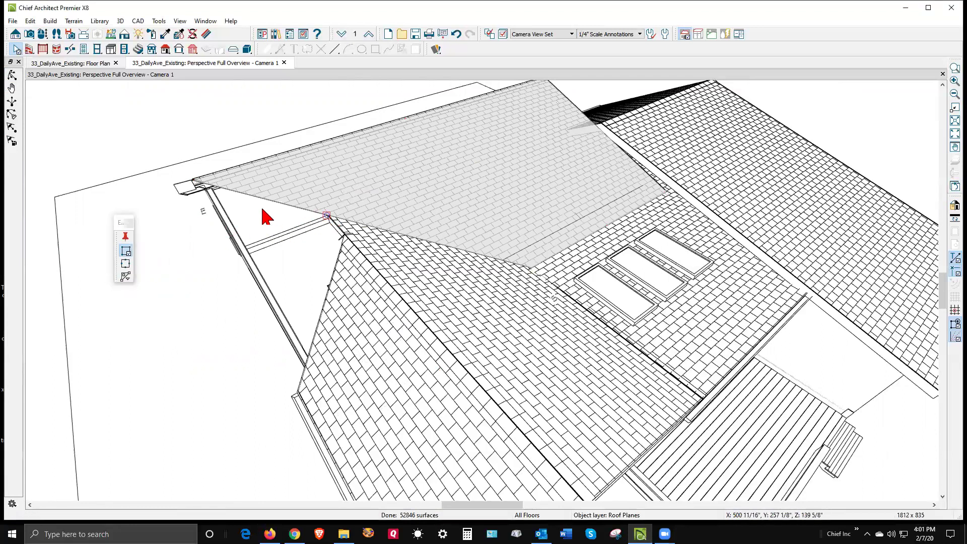
- Break the main roof plane's edge beyond the gable peak and pull the new corner down to the eave end of the gable's outer slope
{"action": "left_click", "coordinate": [349, 211]}
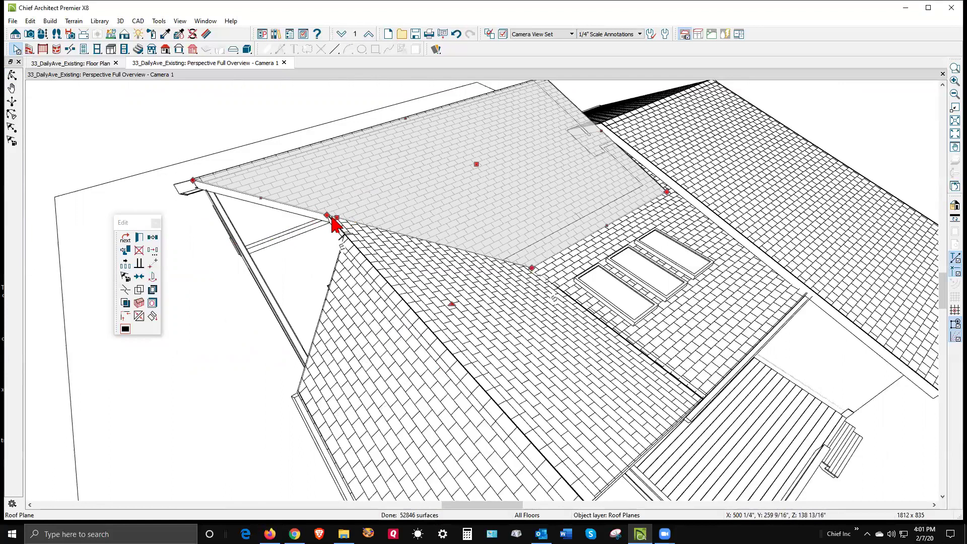
{"action": "left_click", "coordinate": [126, 315]}
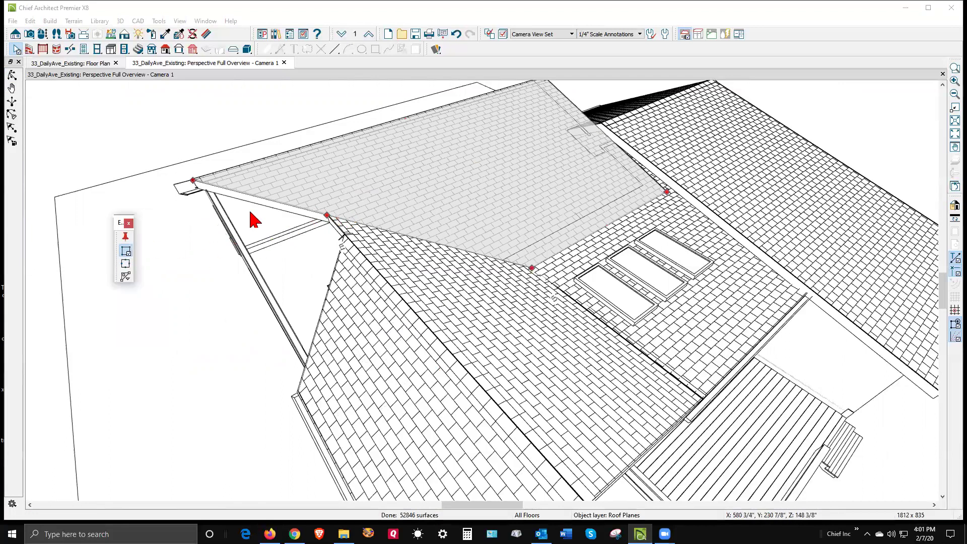
{"action": "left_click", "coordinate": [268, 202]}
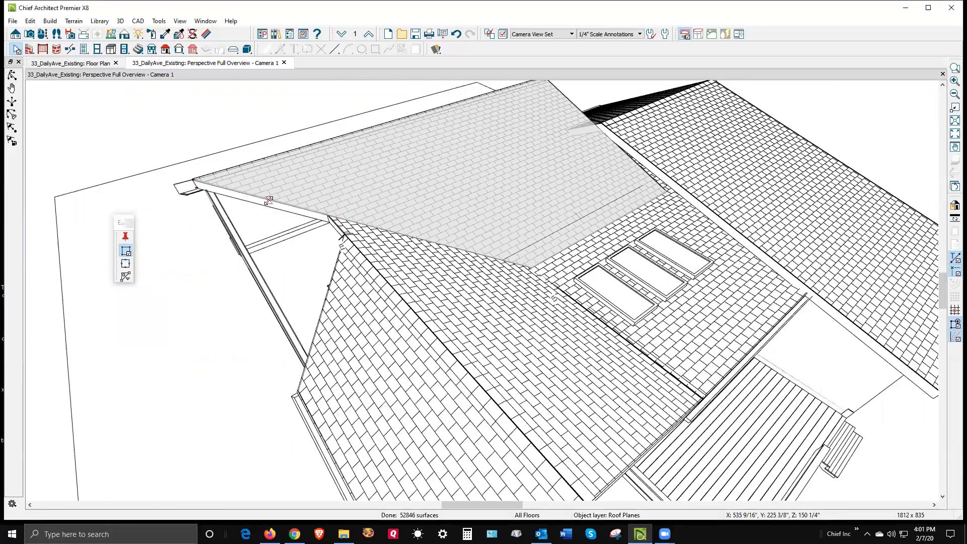
{"action": "left_click", "coordinate": [269, 201]}
{"action": "left_click_drag", "start_coordinate": [269, 200], "coordinate": [296, 393]}
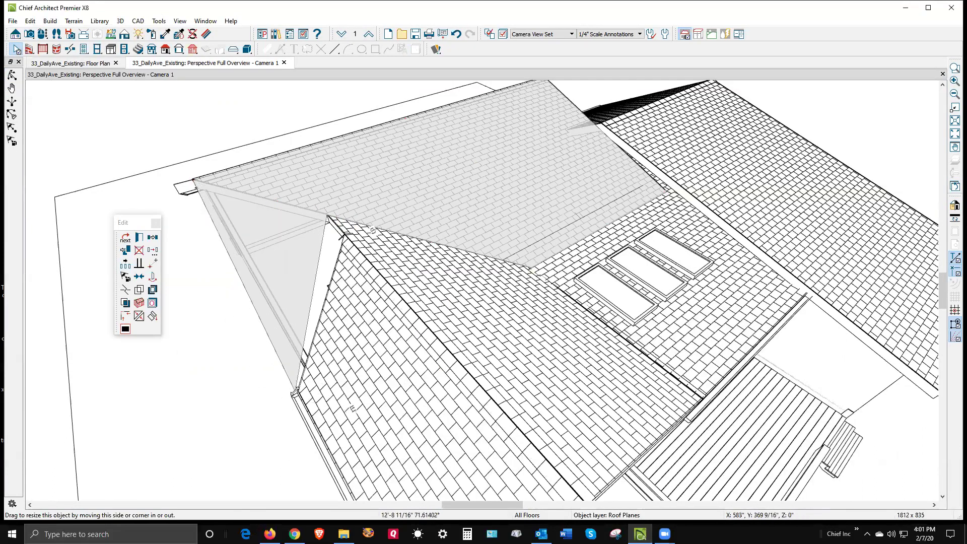
- Join the main roof plane's new edge to the deck-facing gable's outer slope with Join Roof Planes
{"action": "right_click", "coordinate": [311, 313]}
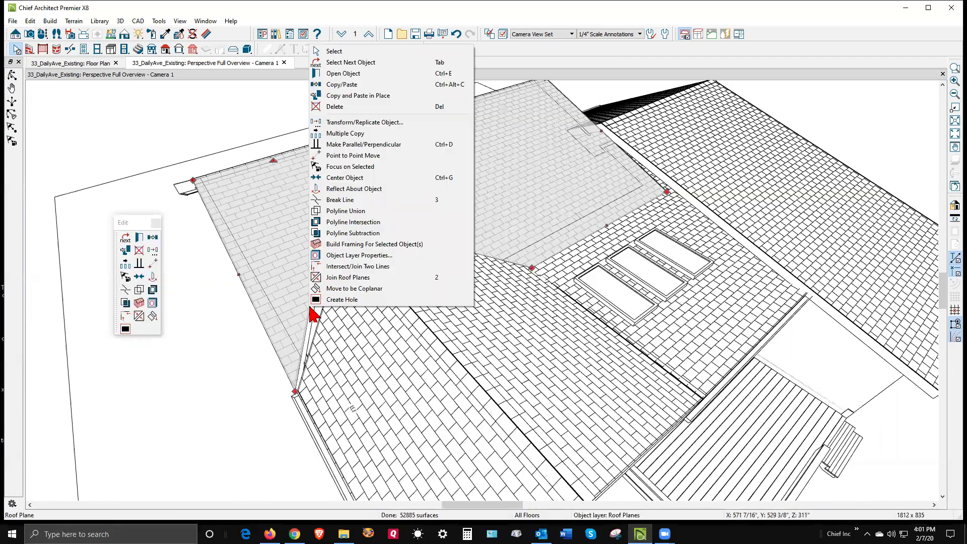
{"action": "left_click", "coordinate": [349, 277]}
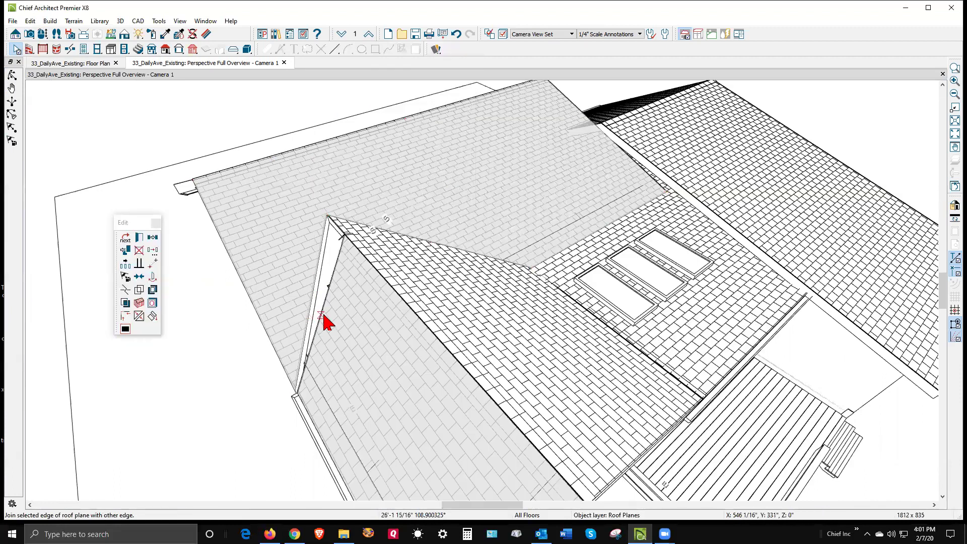
{"action": "left_click", "coordinate": [329, 305]}
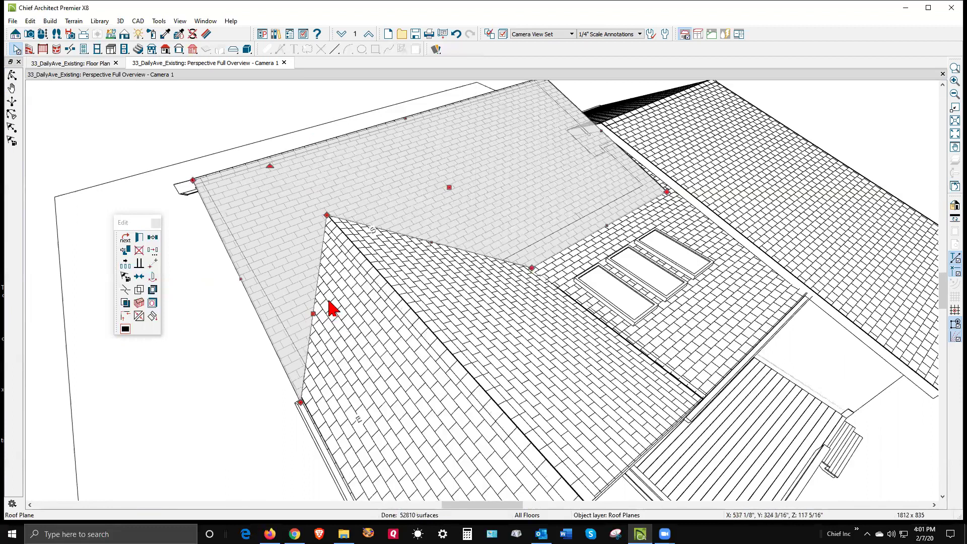
{"action": "key", "text": "Escape"}
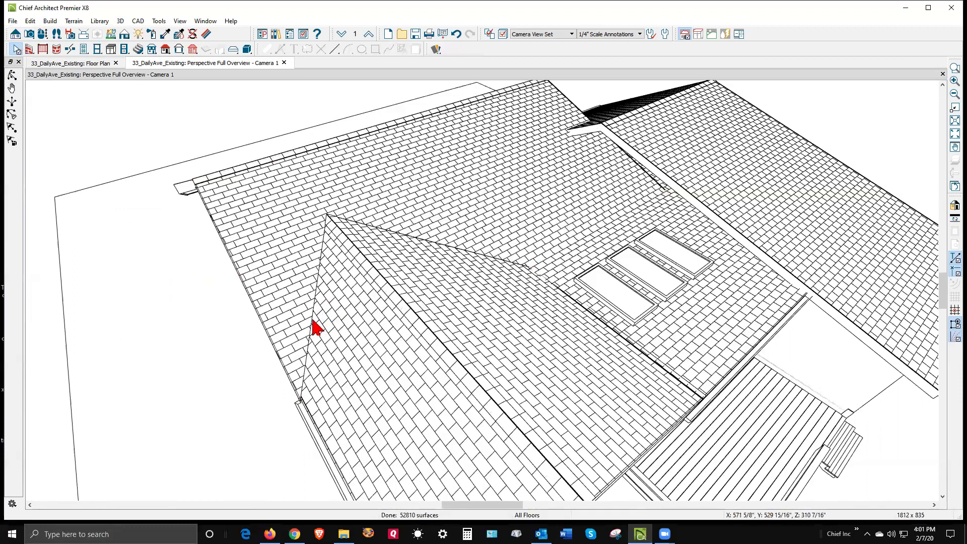
{"action": "scroll", "coordinate": [382, 221], "scroll_direction": "down", "scroll_amount": 5}
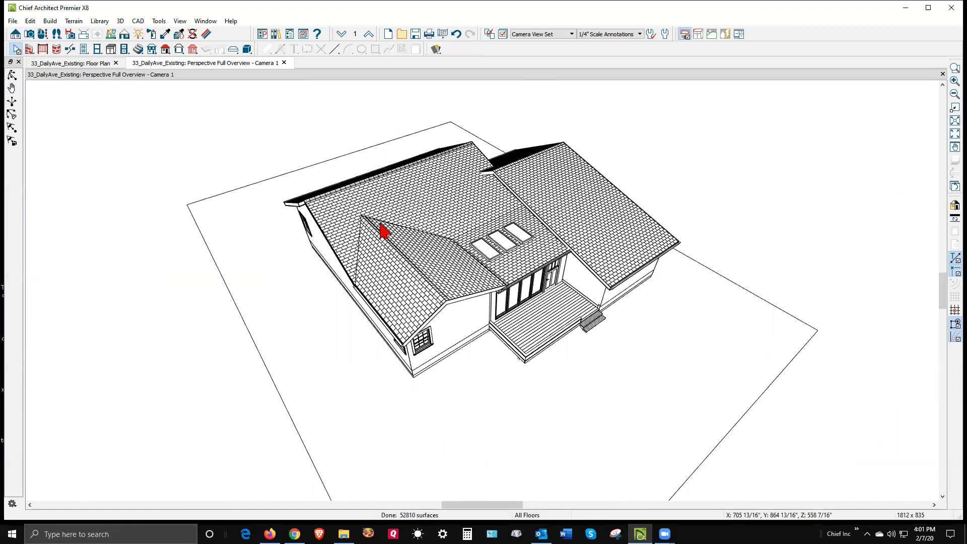
- In the floor plan, make the main roof plane's slanted outer edge parallel to the exterior wall beside the stairs
{"action": "key", "text": "ctrl+Tab"}
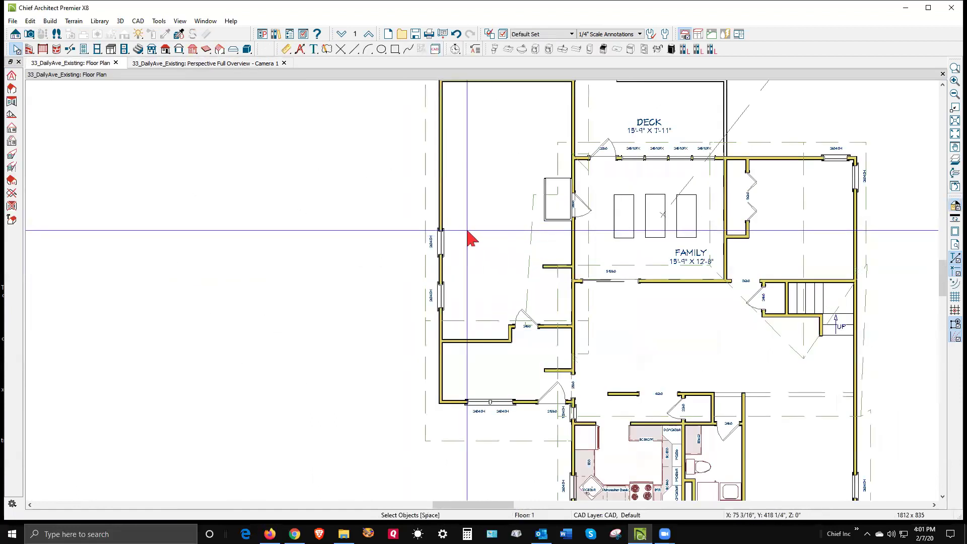
{"action": "scroll", "coordinate": [469, 236], "scroll_direction": "down", "scroll_amount": 2}
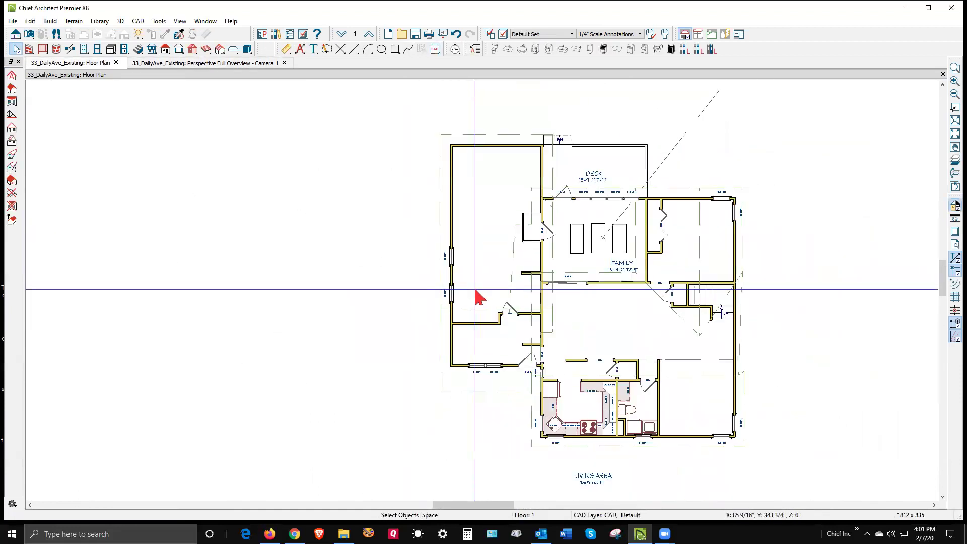
{"action": "scroll", "coordinate": [806, 297], "scroll_direction": "up", "scroll_amount": 4}
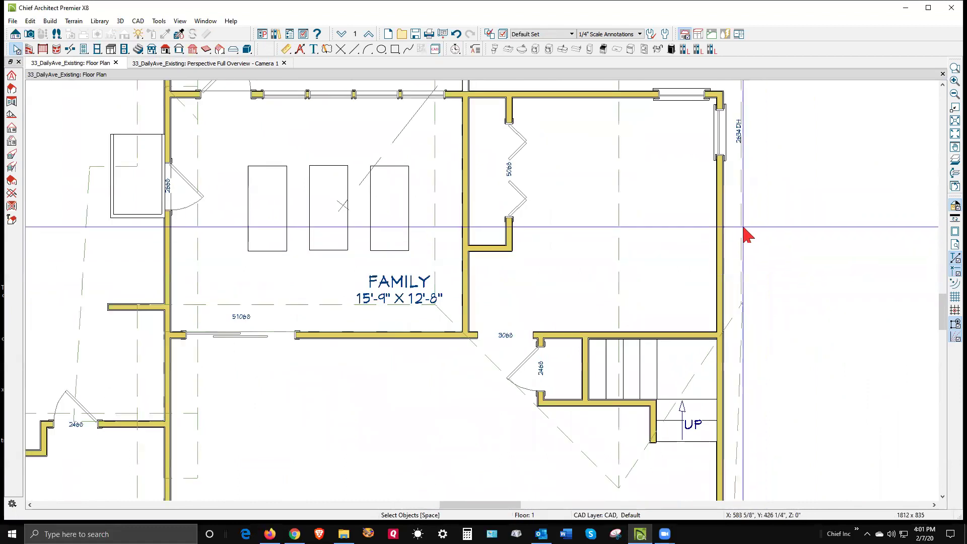
{"action": "left_click", "coordinate": [742, 232]}
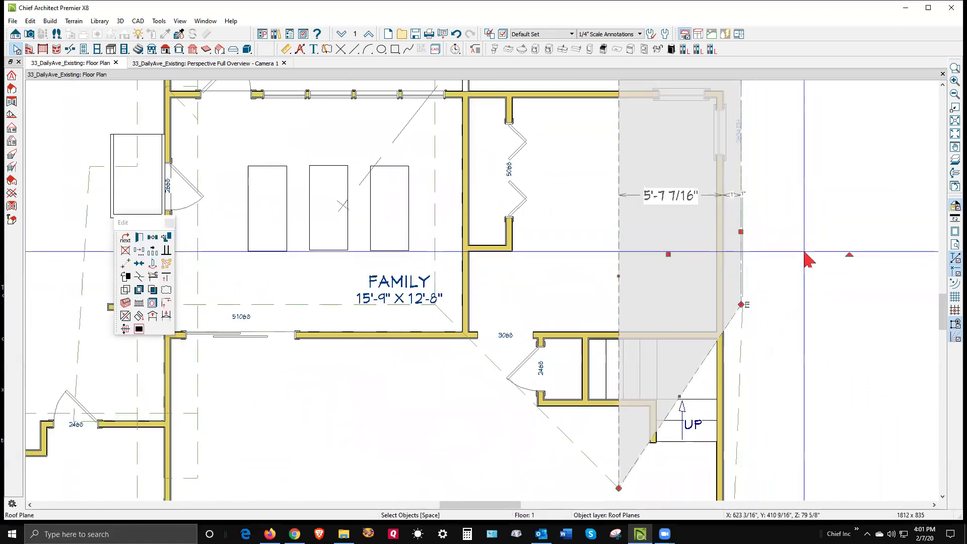
{"action": "scroll", "coordinate": [804, 242], "scroll_direction": "down", "scroll_amount": 2}
{"action": "scroll", "coordinate": [793, 225], "scroll_direction": "down", "scroll_amount": 2}
{"action": "left_click", "coordinate": [781, 391]}
{"action": "scroll", "coordinate": [781, 391], "scroll_direction": "up", "scroll_amount": 2}
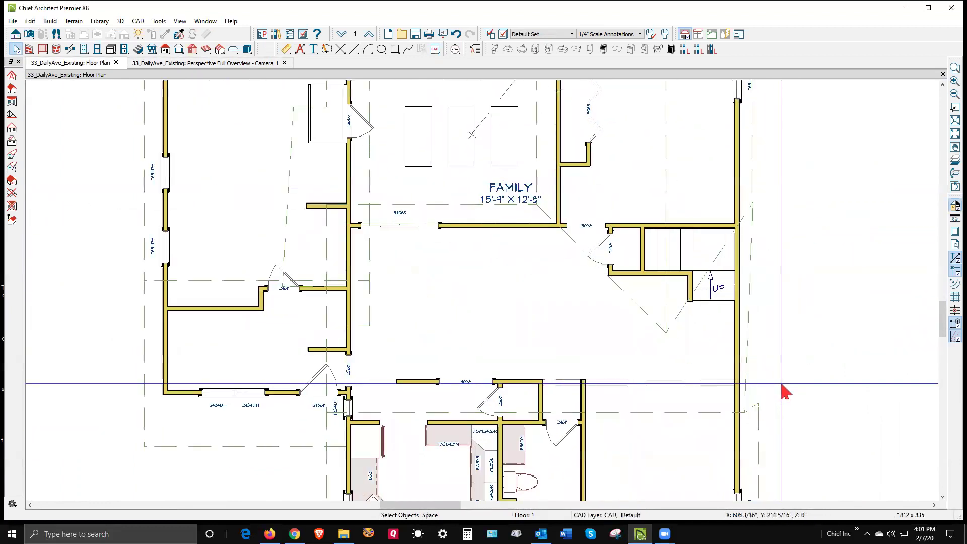
{"action": "left_click", "coordinate": [749, 352]}
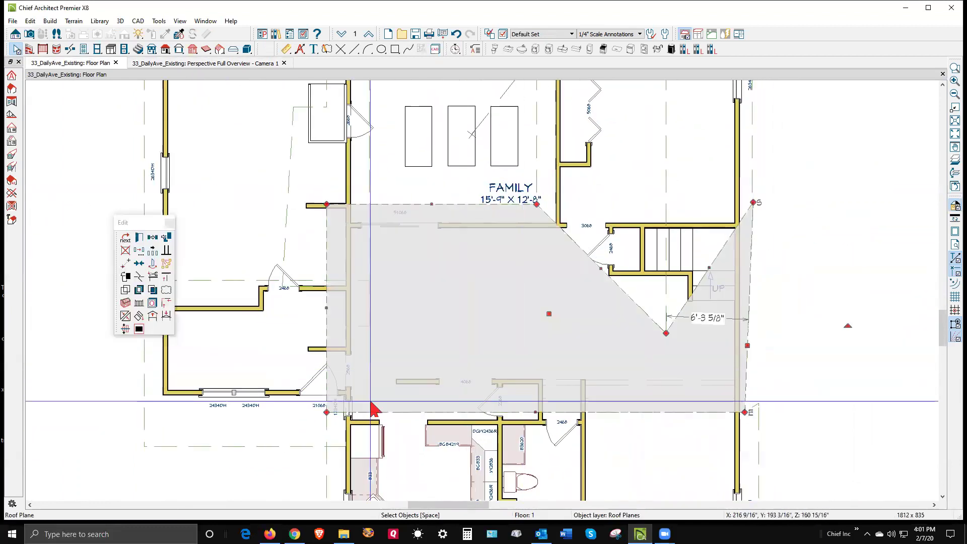
{"action": "left_click", "coordinate": [167, 252]}
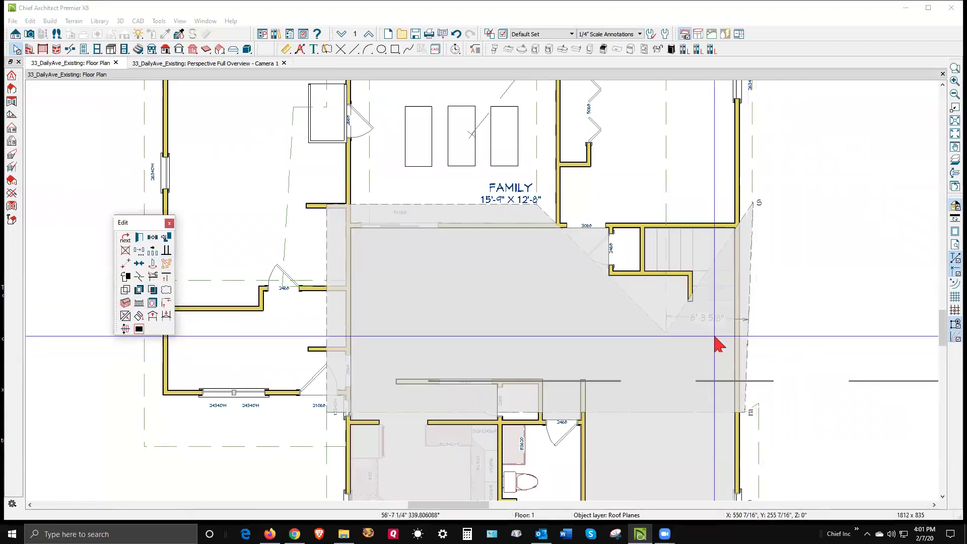
{"action": "left_click", "coordinate": [738, 323]}
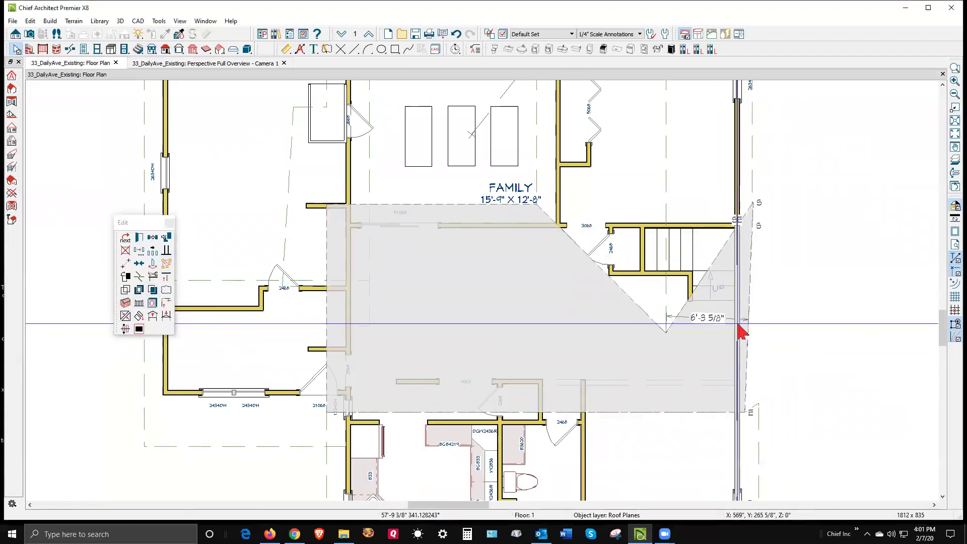
{"action": "left_click", "coordinate": [783, 375]}
- Straighten the kitchen-side roof plane's ridge edge by moving its stray outer corner level with the ridge line
{"action": "scroll", "coordinate": [783, 387], "scroll_direction": "up", "scroll_amount": 5}
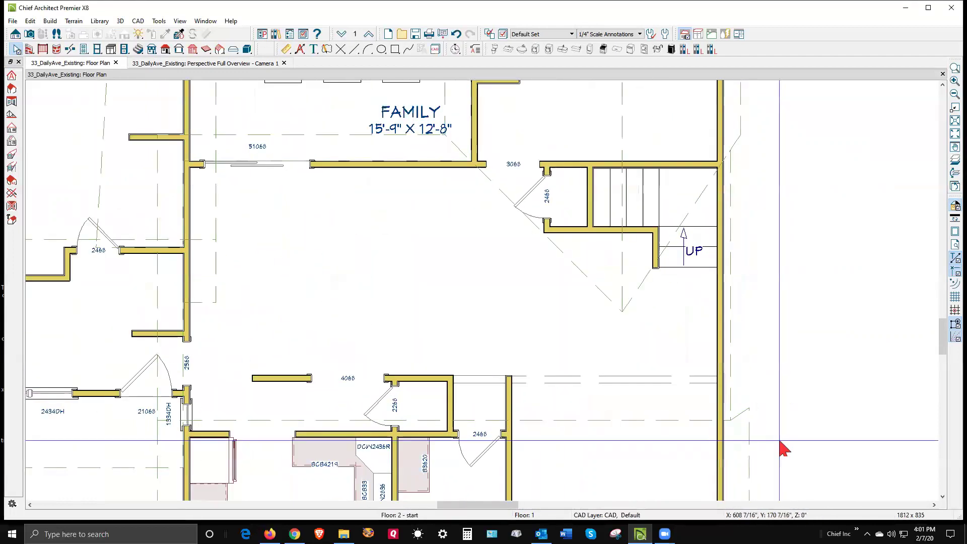
{"action": "scroll", "coordinate": [755, 423], "scroll_direction": "up", "scroll_amount": 5}
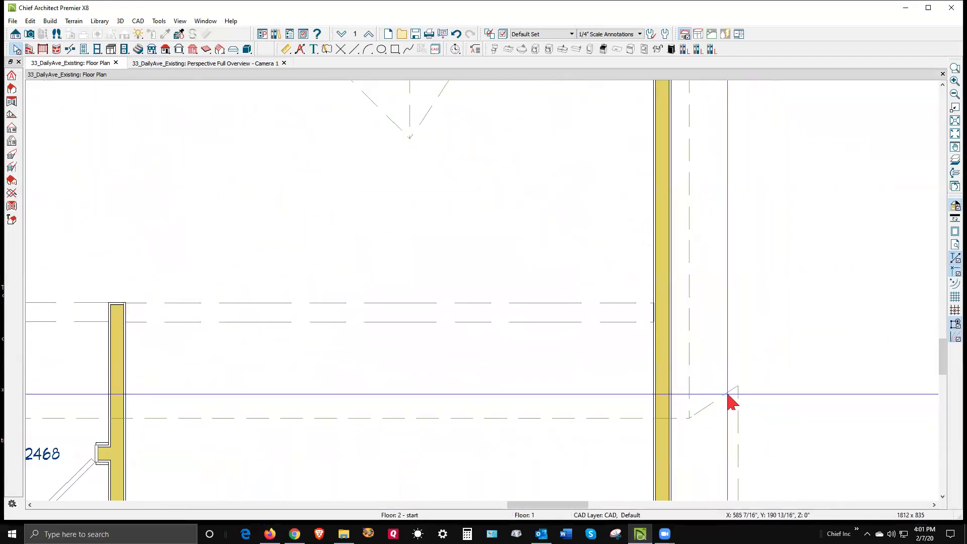
{"action": "left_click", "coordinate": [730, 392]}
{"action": "left_click_drag", "start_coordinate": [730, 389], "coordinate": [738, 413]}
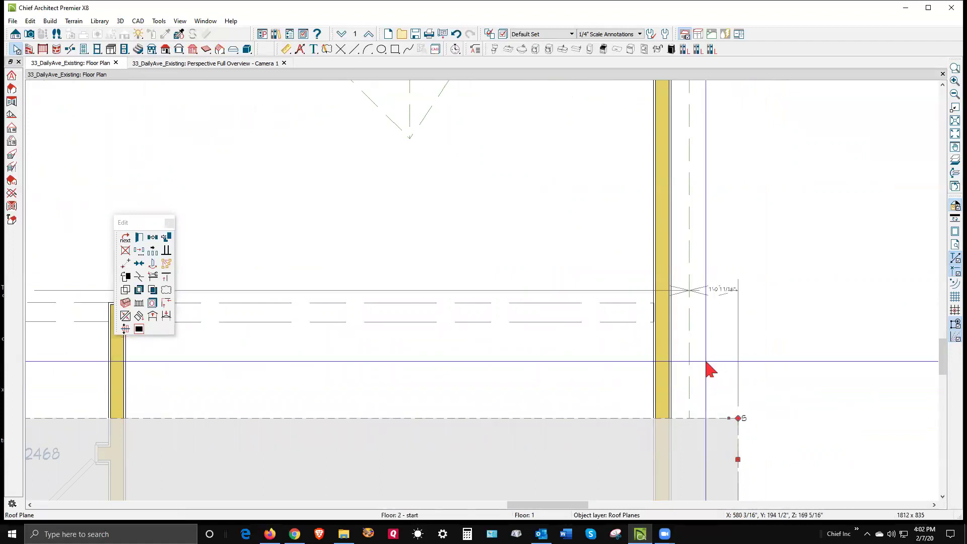
{"action": "left_click", "coordinate": [706, 361]}
{"action": "left_click", "coordinate": [744, 443]}
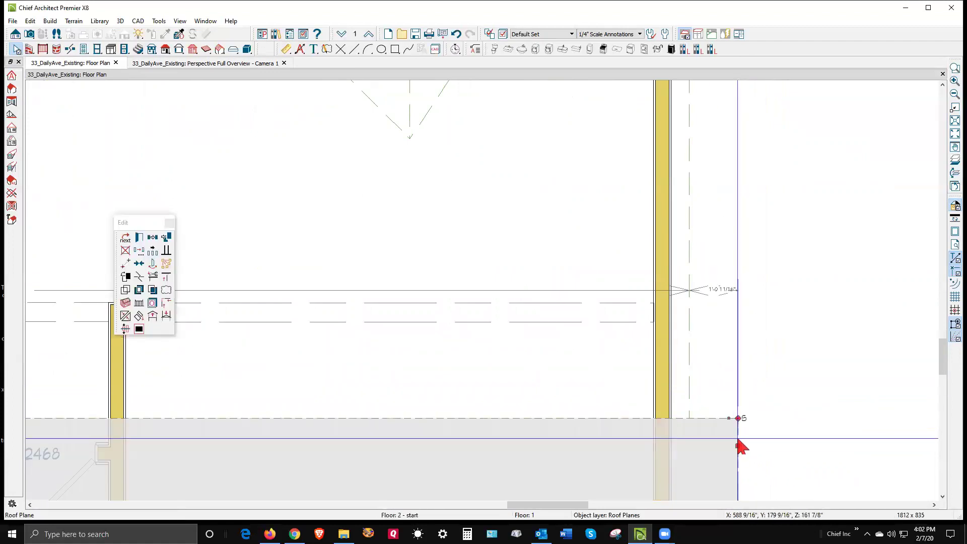
{"action": "scroll", "coordinate": [748, 302], "scroll_direction": "down", "scroll_amount": 3}
{"action": "scroll", "coordinate": [749, 312], "scroll_direction": "down", "scroll_amount": 3}
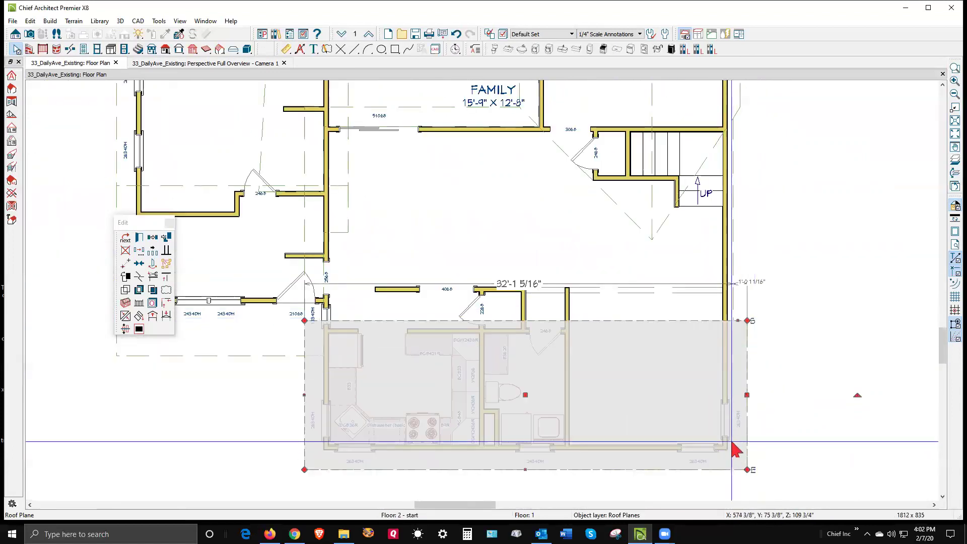
{"action": "scroll", "coordinate": [745, 428], "scroll_direction": "up", "scroll_amount": 4}
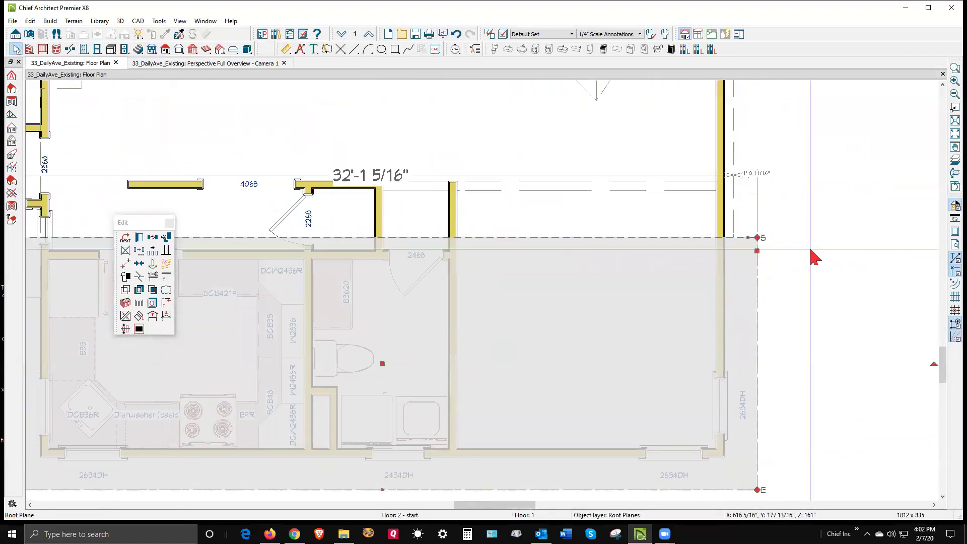
{"action": "left_click", "coordinate": [757, 306]}
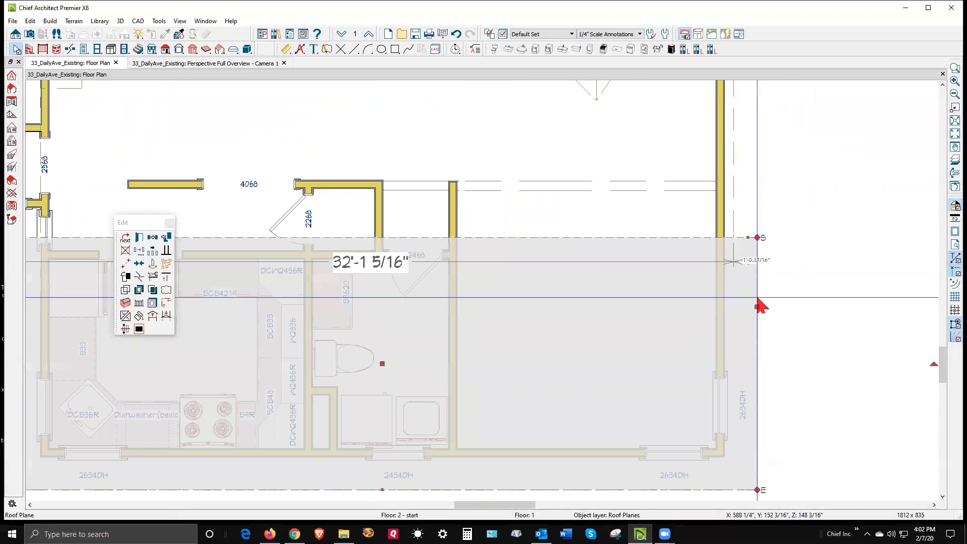
- Set the main roof plane's outer edge 1'-6" beyond the exterior wall, in line with the kitchen-side roof plane's edge
{"action": "scroll", "coordinate": [760, 305], "scroll_direction": "up", "scroll_amount": 4}
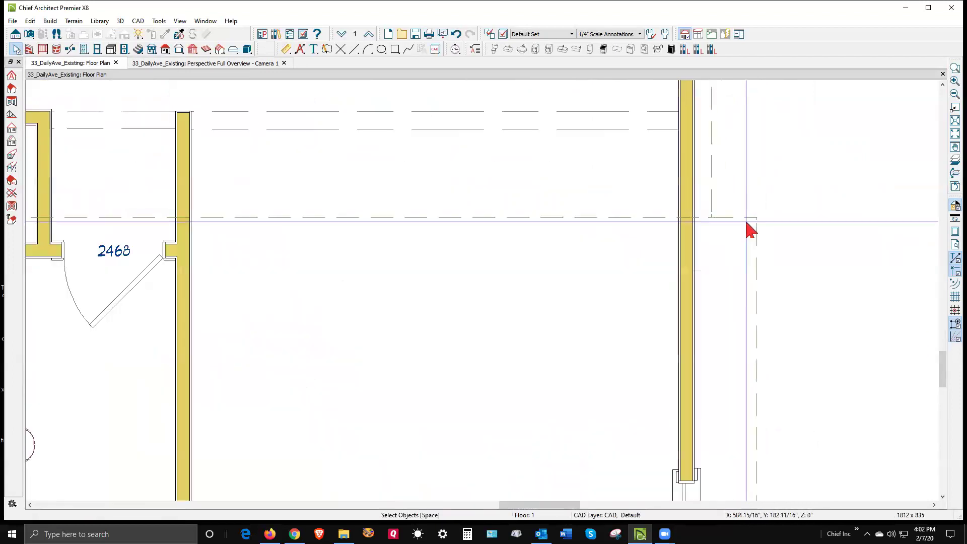
{"action": "left_click", "coordinate": [713, 209]}
{"action": "scroll", "coordinate": [670, 313], "scroll_direction": "down", "scroll_amount": 3}
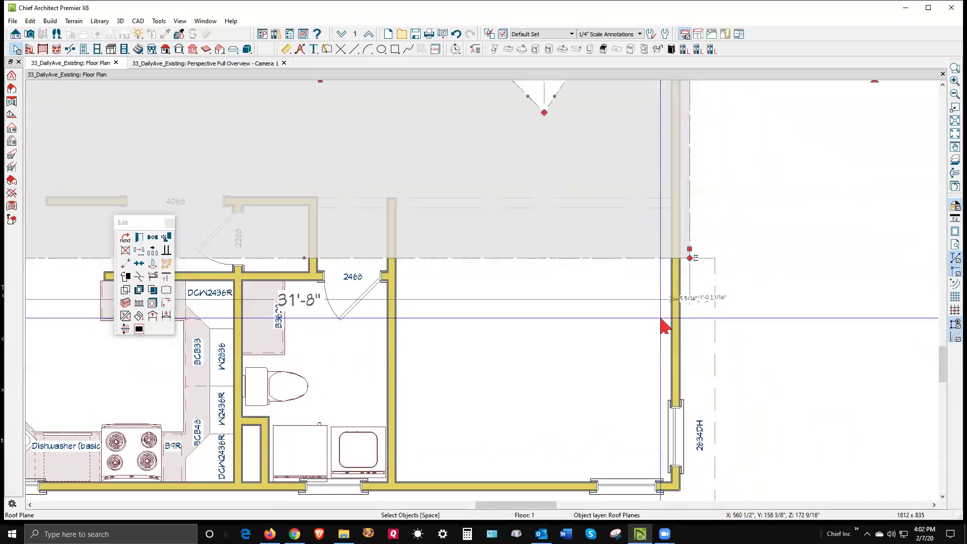
{"action": "scroll", "coordinate": [695, 105], "scroll_direction": "up", "scroll_amount": 3}
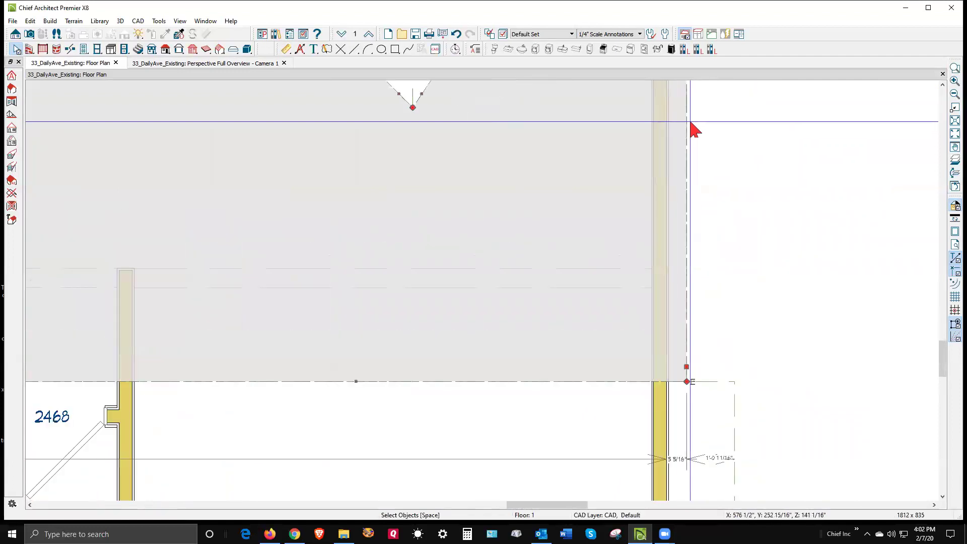
{"action": "left_click", "coordinate": [691, 135]}
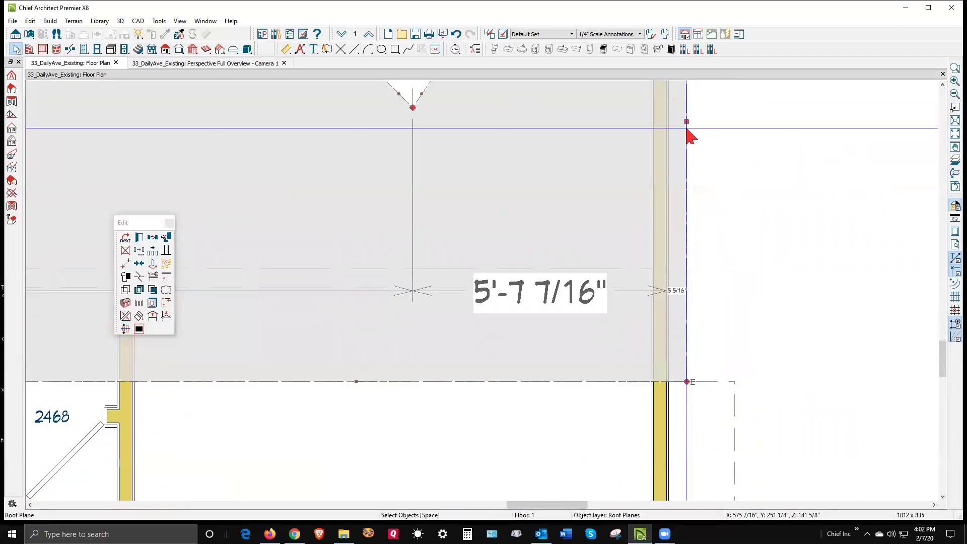
{"action": "left_click", "coordinate": [677, 297]}
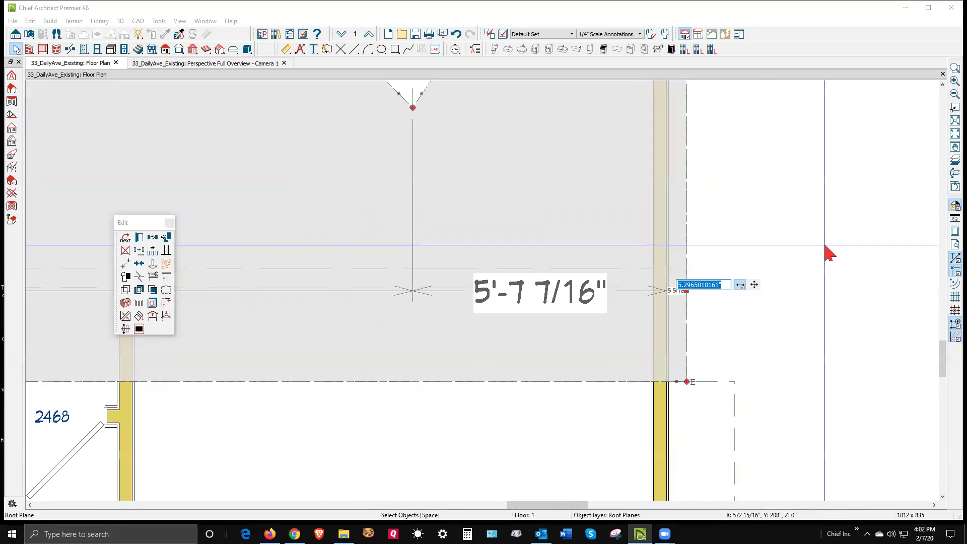
{"action": "key", "text": "Escape"}
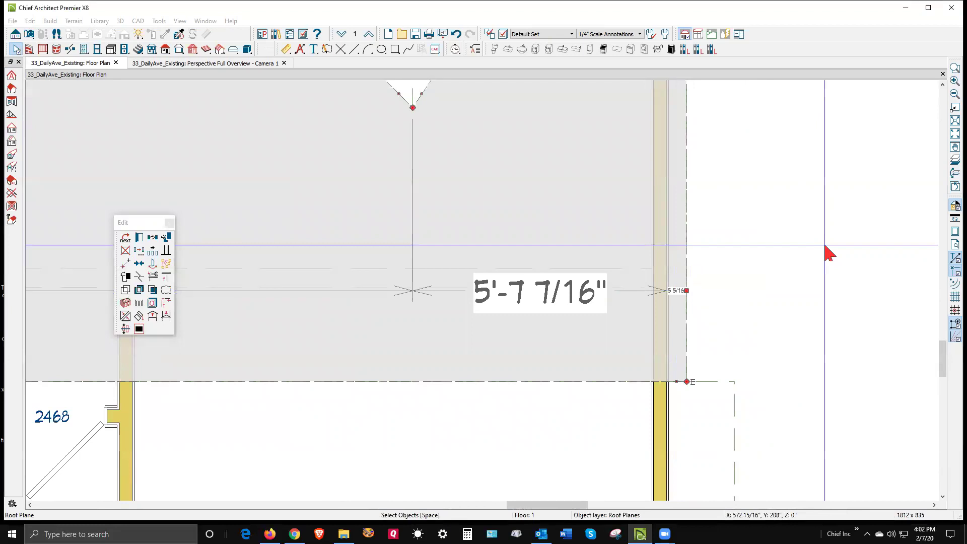
{"action": "key", "text": "Escape"}
- Pull the lower eave corner of the deck-facing gable's outer slope onto the main roof plane's outer edge near the stairs
{"action": "scroll", "coordinate": [763, 373], "scroll_direction": "down", "scroll_amount": 2}
{"action": "scroll", "coordinate": [766, 362], "scroll_direction": "down", "scroll_amount": 3}
{"action": "scroll", "coordinate": [784, 222], "scroll_direction": "up", "scroll_amount": 1}
{"action": "scroll", "coordinate": [788, 229], "scroll_direction": "up", "scroll_amount": 3}
{"action": "left_click", "coordinate": [738, 240]}
{"action": "left_click_drag", "start_coordinate": [732, 238], "coordinate": [743, 298]}
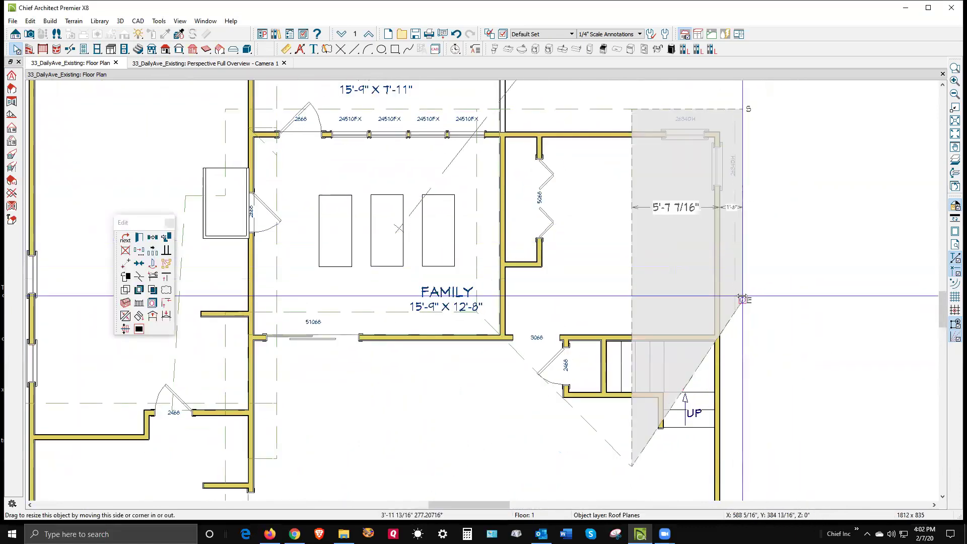
{"action": "left_click", "coordinate": [790, 270]}
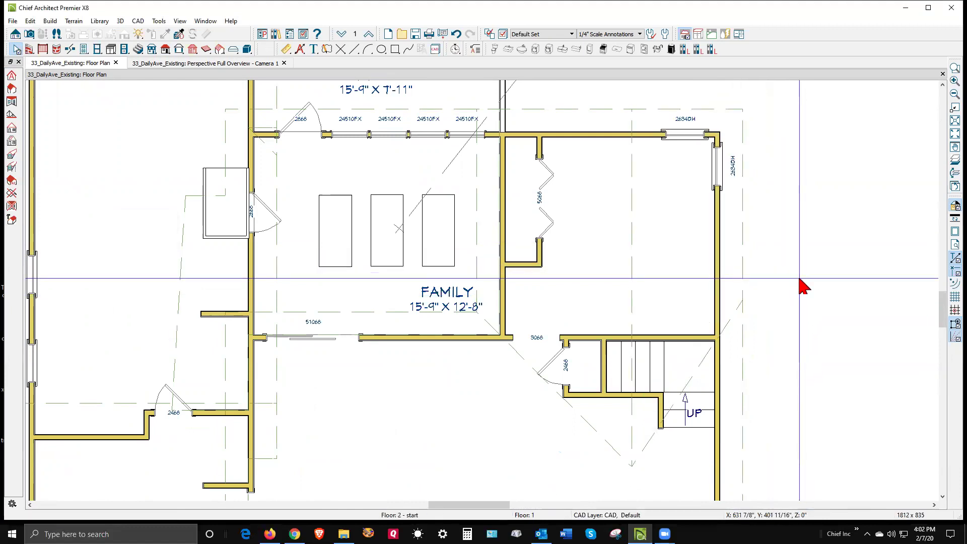
- Examine the gap under the gable roof's overhang above the skylights from several angles in the 3D overview
{"action": "key", "text": "ctrl+Tab"}
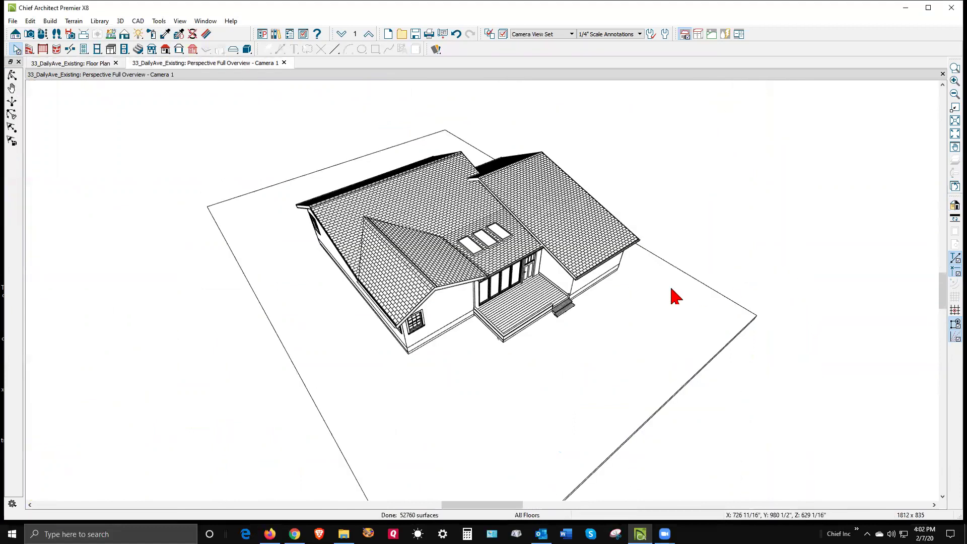
{"action": "left_click", "coordinate": [12, 75]}
{"action": "left_click_drag", "start_coordinate": [284, 196], "coordinate": [453, 218]}
{"action": "scroll", "coordinate": [454, 218], "scroll_direction": "up", "scroll_amount": 5}
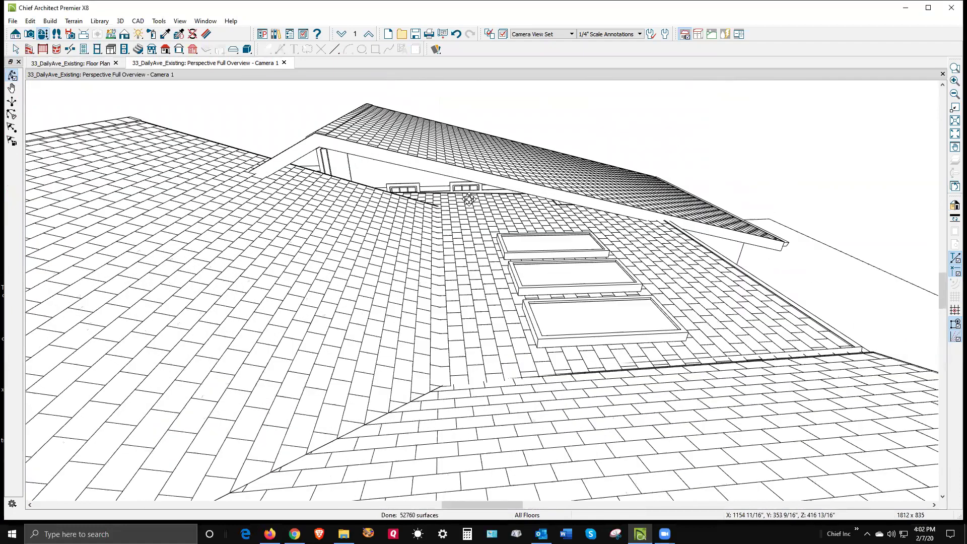
{"action": "key", "text": "ctrl+Tab"}
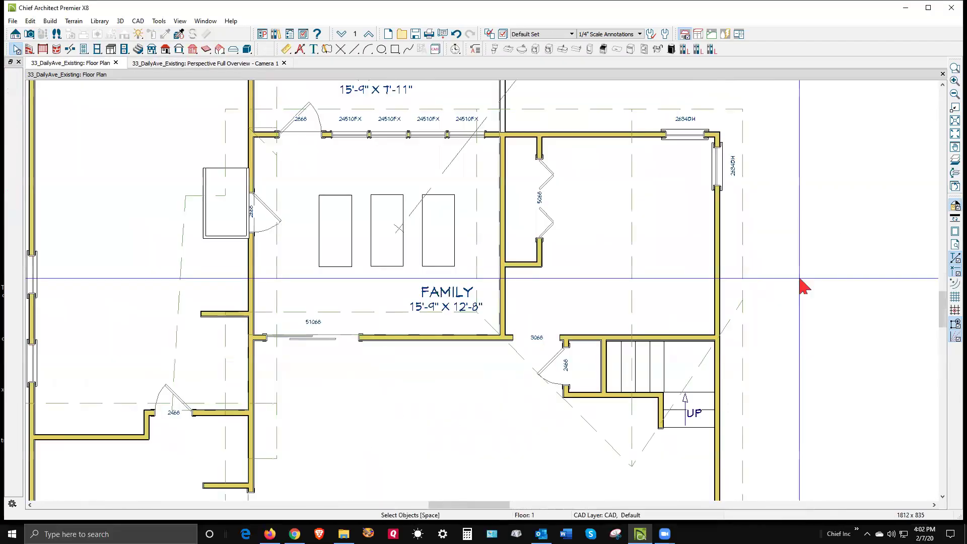
{"action": "key", "text": "ctrl+Tab"}
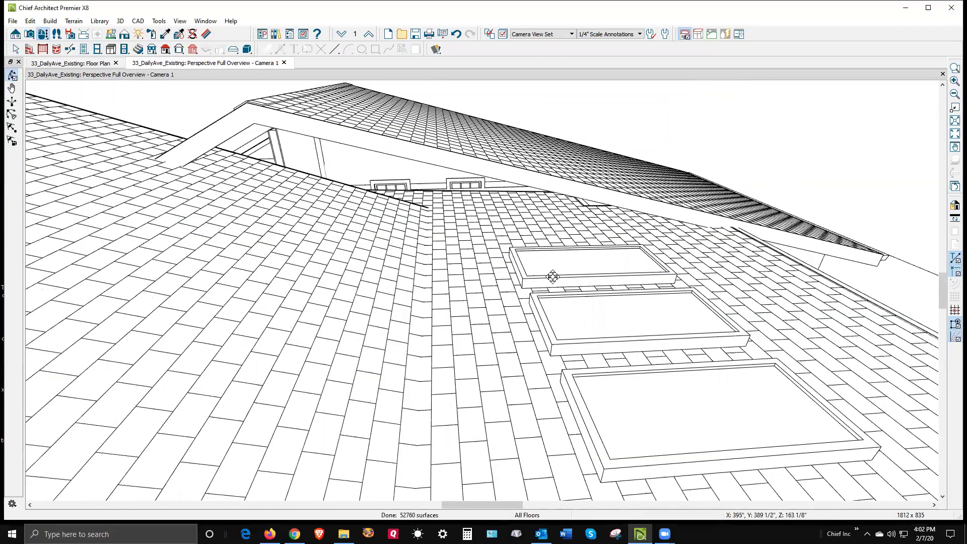
{"action": "scroll", "coordinate": [552, 276], "scroll_direction": "down", "scroll_amount": 6}
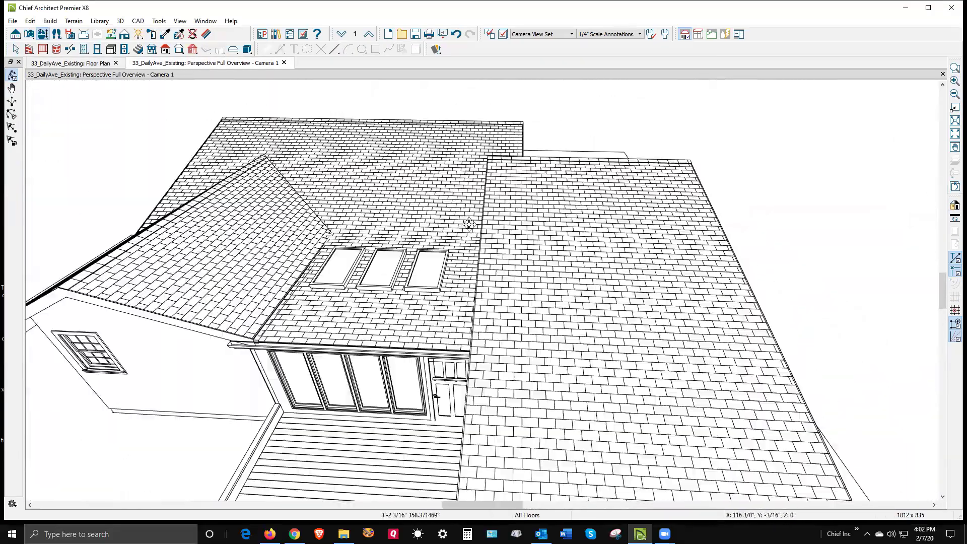
{"action": "left_click_drag", "start_coordinate": [468, 224], "coordinate": [653, 215]}
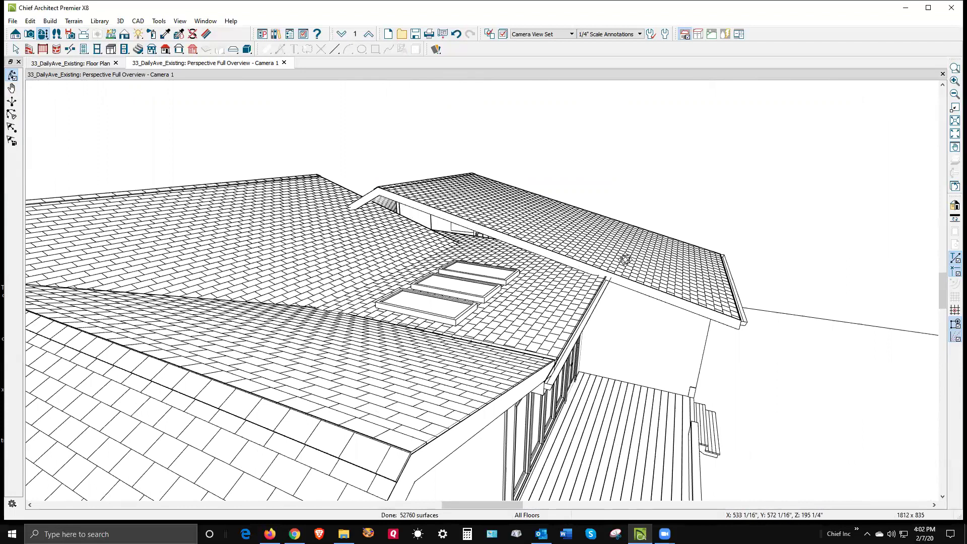
- On floor 2, with the floor below shown for reference, draw a 51 3/4" exterior wall over the stair-side wall of the family room
{"action": "key", "text": "ctrl+Tab"}
{"action": "scroll", "coordinate": [763, 134], "scroll_direction": "down", "scroll_amount": 5}
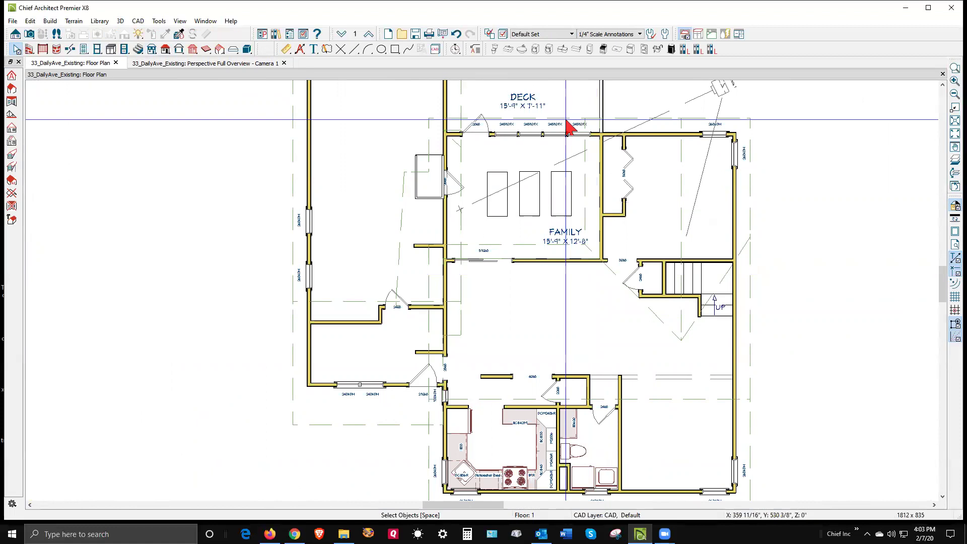
{"action": "left_click", "coordinate": [369, 34]}
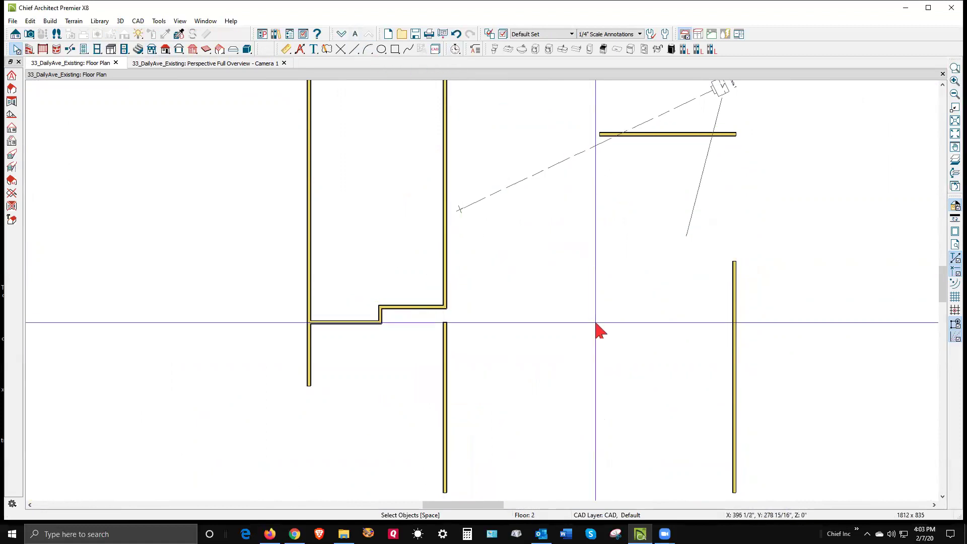
{"action": "left_click", "coordinate": [955, 160]}
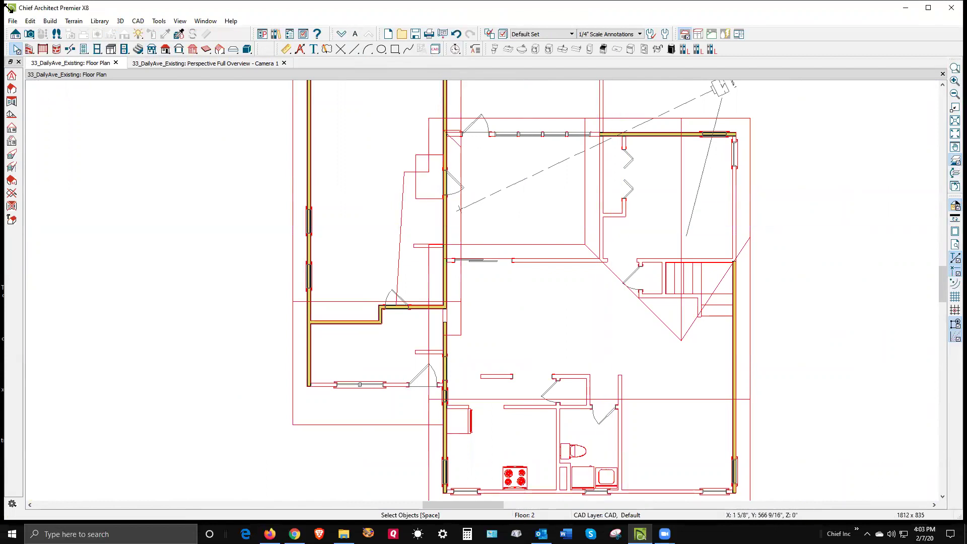
{"action": "left_click", "coordinate": [33, 52]}
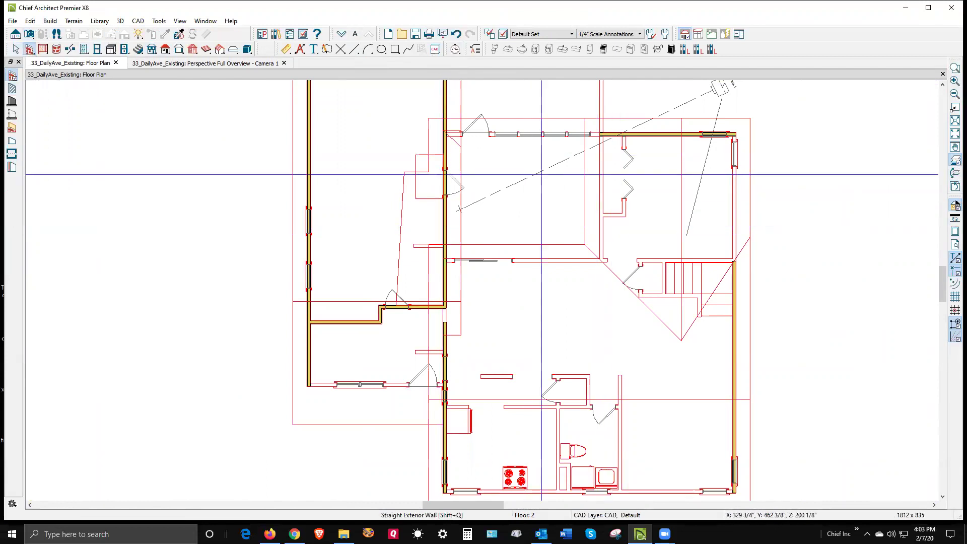
{"action": "left_click_drag", "start_coordinate": [599, 238], "coordinate": [601, 279]}
{"action": "left_click", "coordinate": [606, 274]}
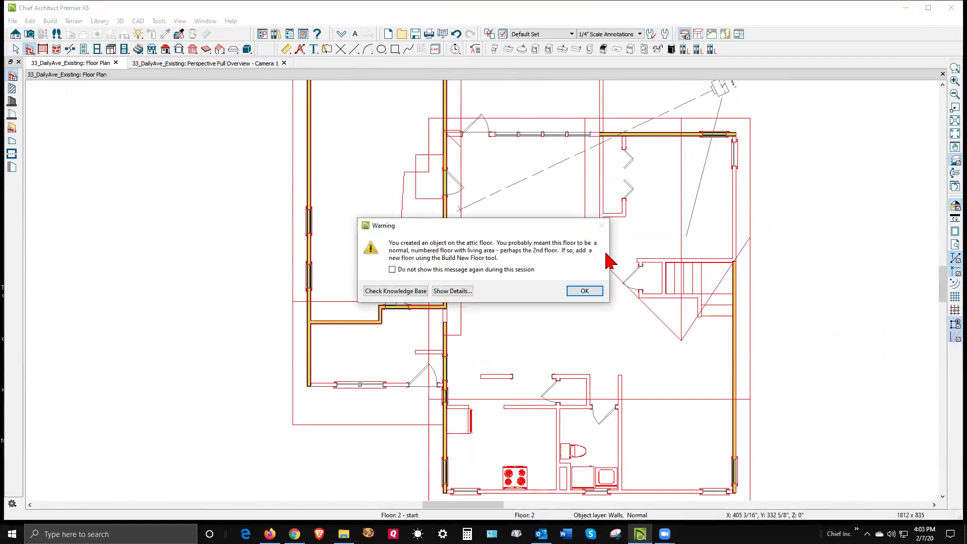
{"action": "left_click", "coordinate": [584, 291]}
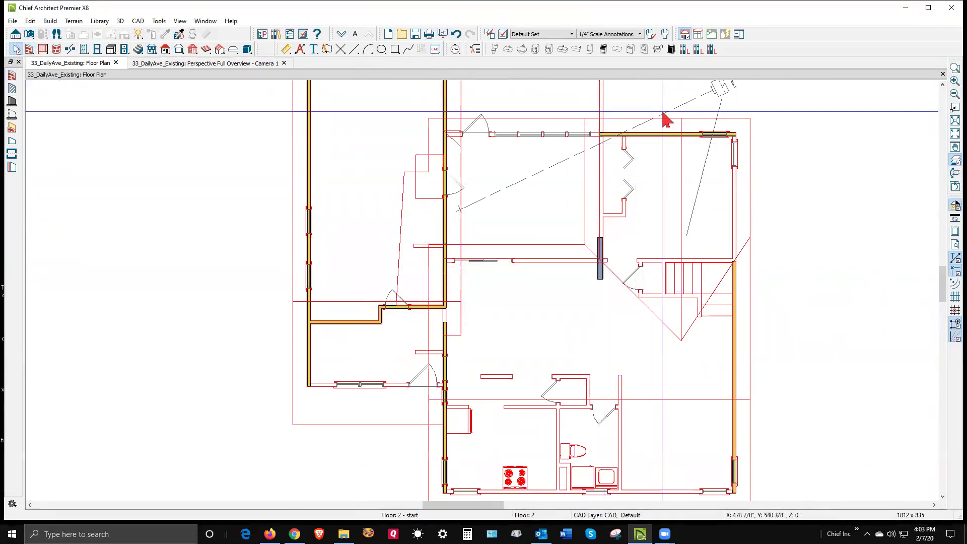
- Change the new attic wall's type to Siding-4
{"action": "right_click", "coordinate": [600, 247]}
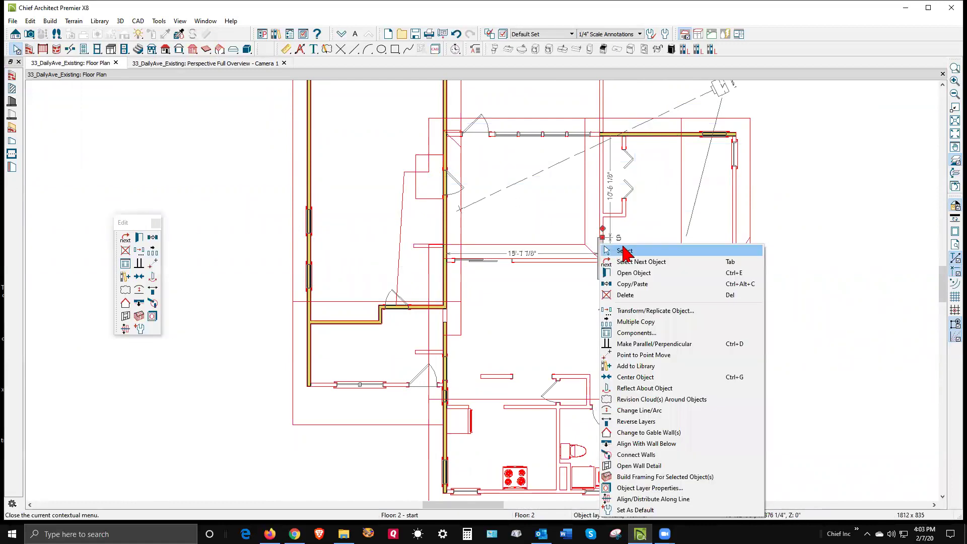
{"action": "left_click", "coordinate": [638, 273]}
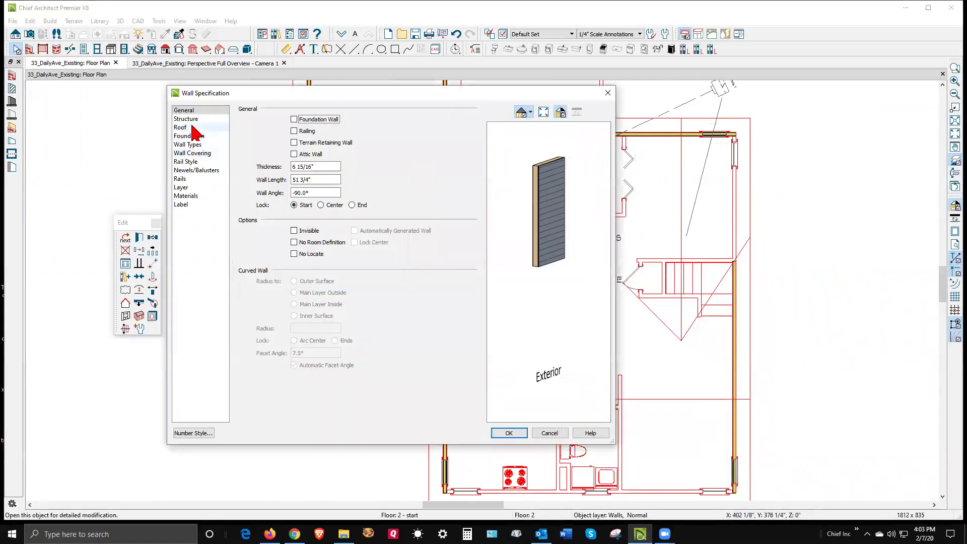
{"action": "left_click", "coordinate": [188, 145]}
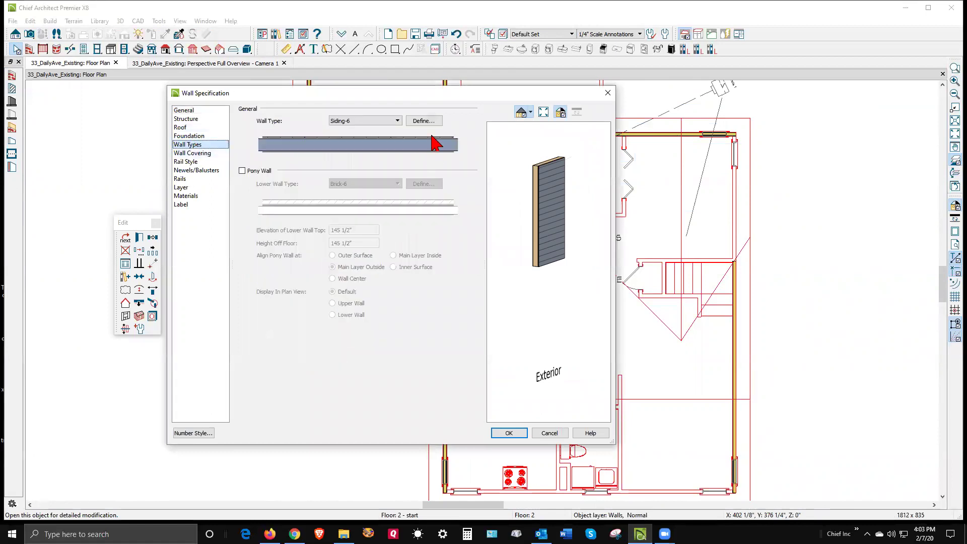
{"action": "left_click", "coordinate": [387, 122]}
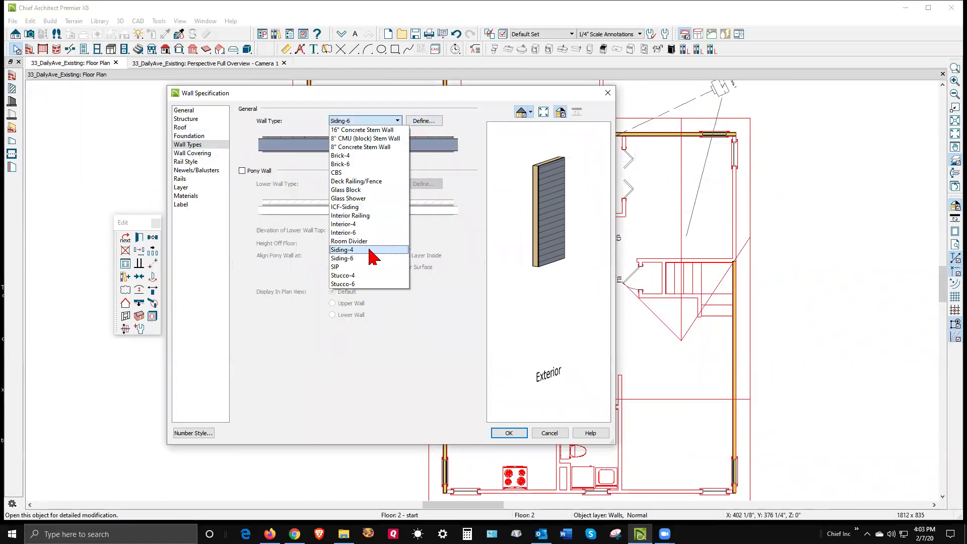
{"action": "left_click", "coordinate": [372, 250]}
{"action": "left_click", "coordinate": [509, 432]}
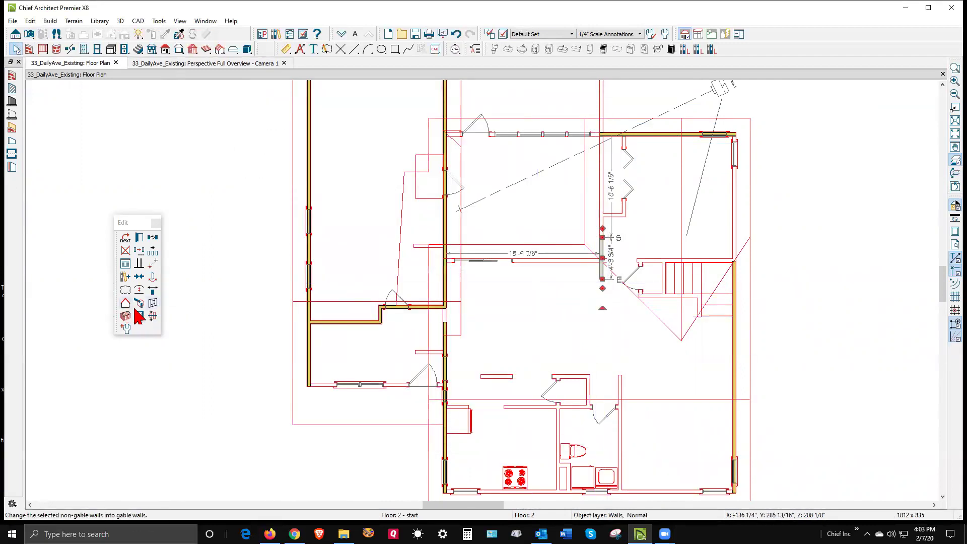
{"action": "key", "text": "Escape"}
- Reverse the new attic wall's layers and extend its kitchen-side end past the bathroom door to a length of about 18'-7"
{"action": "scroll", "coordinate": [606, 272], "scroll_direction": "up", "scroll_amount": 6}
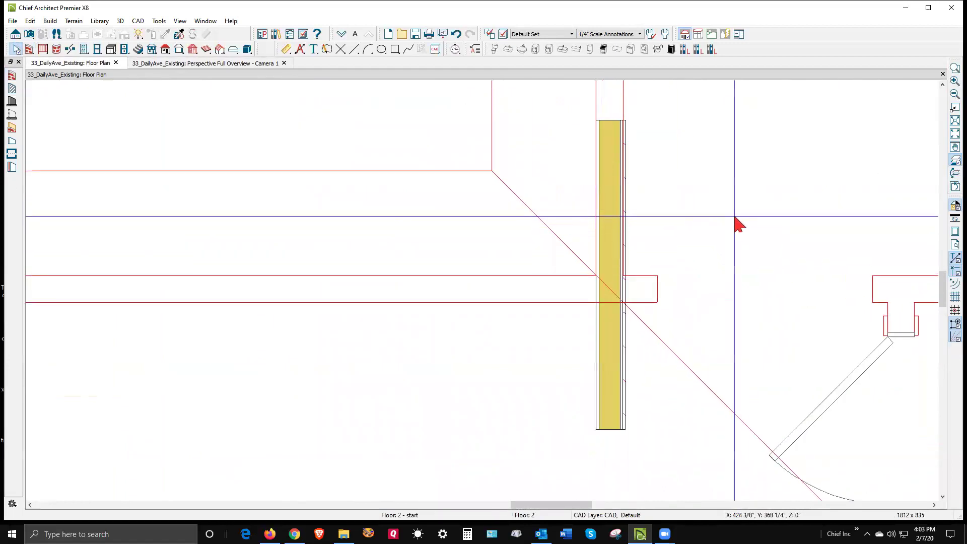
{"action": "left_click", "coordinate": [611, 249]}
{"action": "left_click", "coordinate": [153, 290]}
{"action": "scroll", "coordinate": [541, 242], "scroll_direction": "down", "scroll_amount": 6}
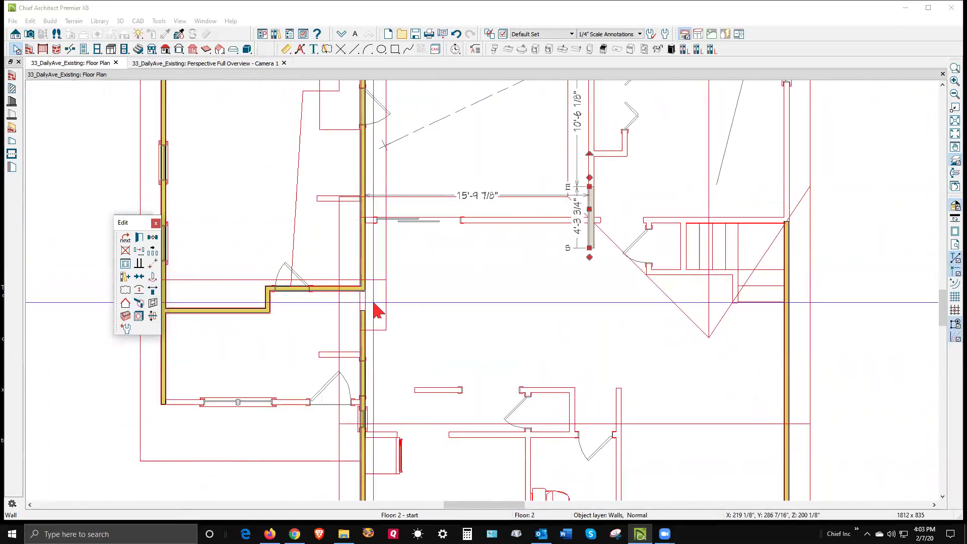
{"action": "scroll", "coordinate": [652, 144], "scroll_direction": "down", "scroll_amount": 1}
{"action": "scroll", "coordinate": [651, 143], "scroll_direction": "down", "scroll_amount": 1}
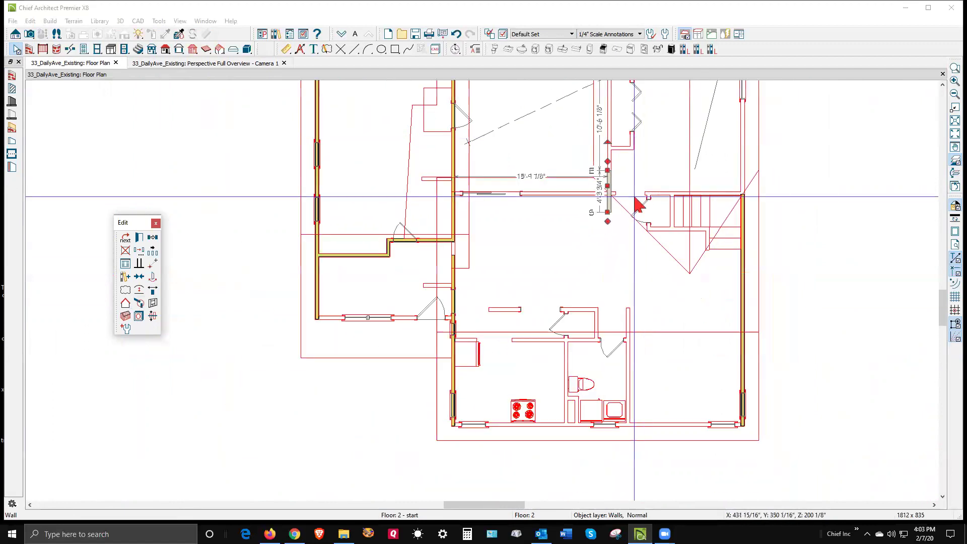
{"action": "left_click_drag", "start_coordinate": [605, 211], "coordinate": [598, 351]}
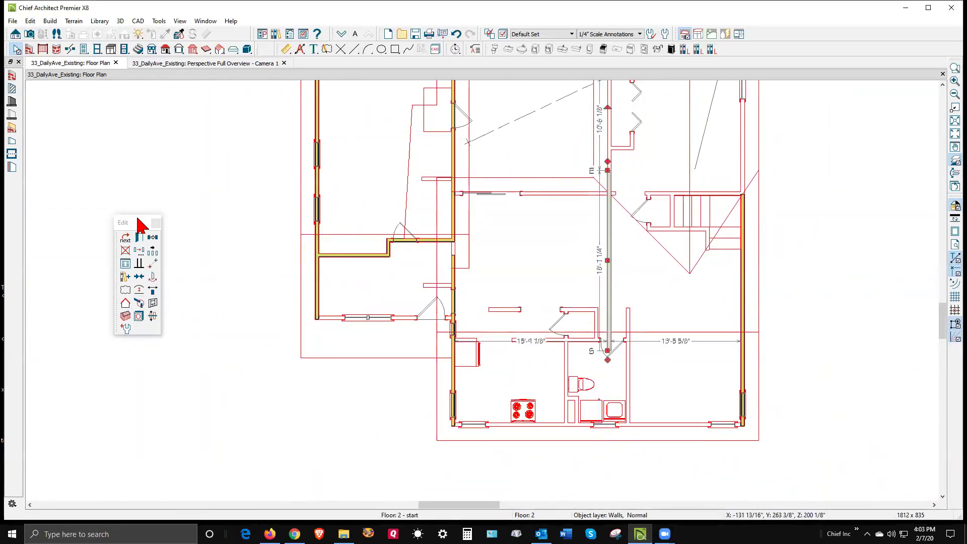
- Set the new wall as an Attic Wall with No Room Definition and No Locate
{"action": "left_click", "coordinate": [139, 237]}
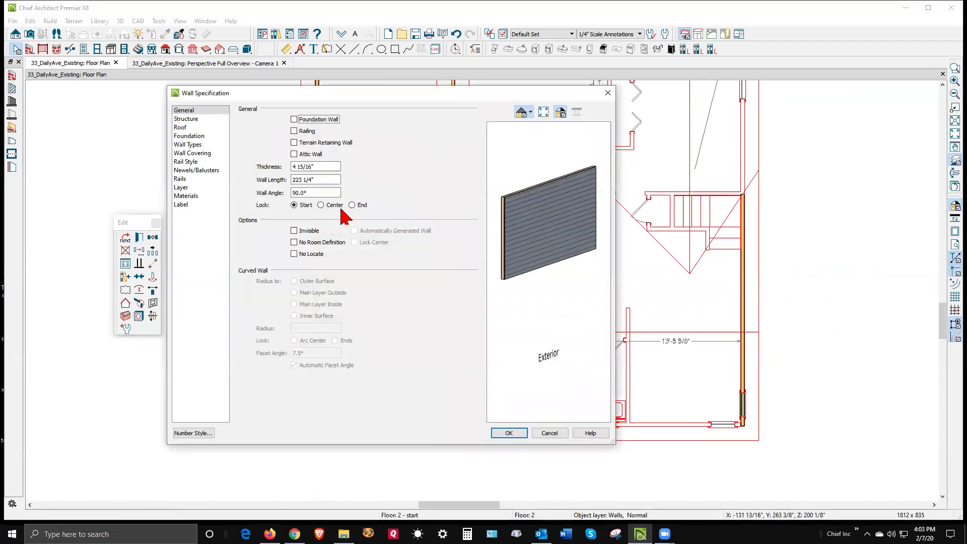
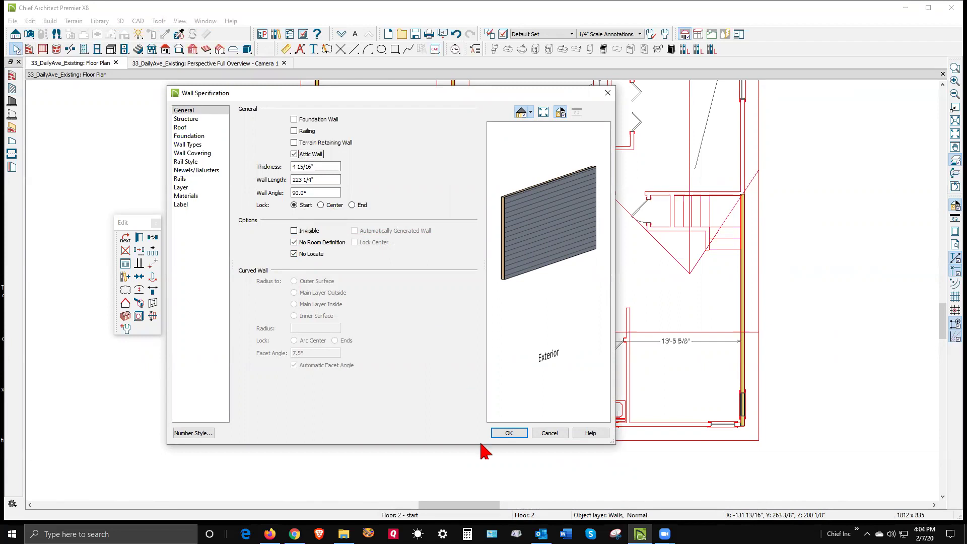
{"action": "left_click", "coordinate": [508, 433]}
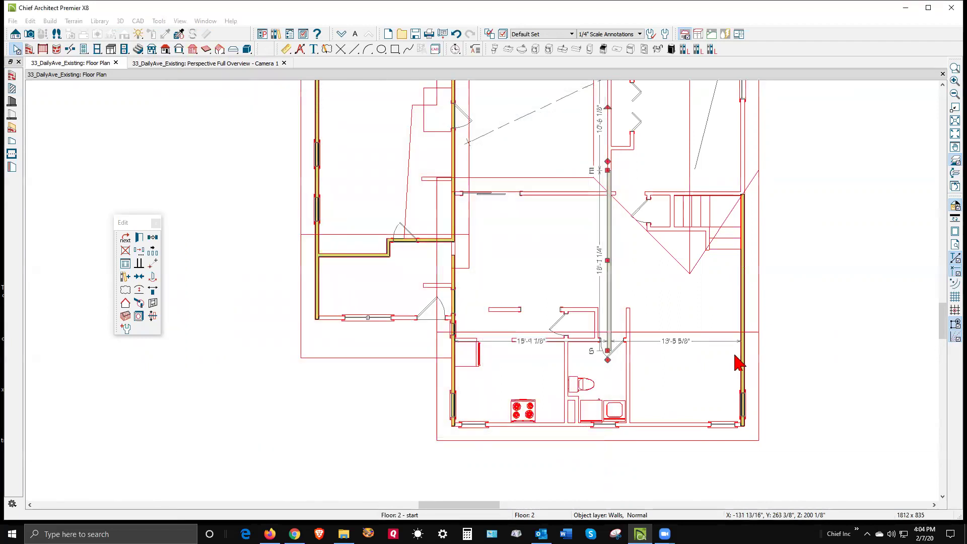
{"action": "left_click", "coordinate": [807, 293]}
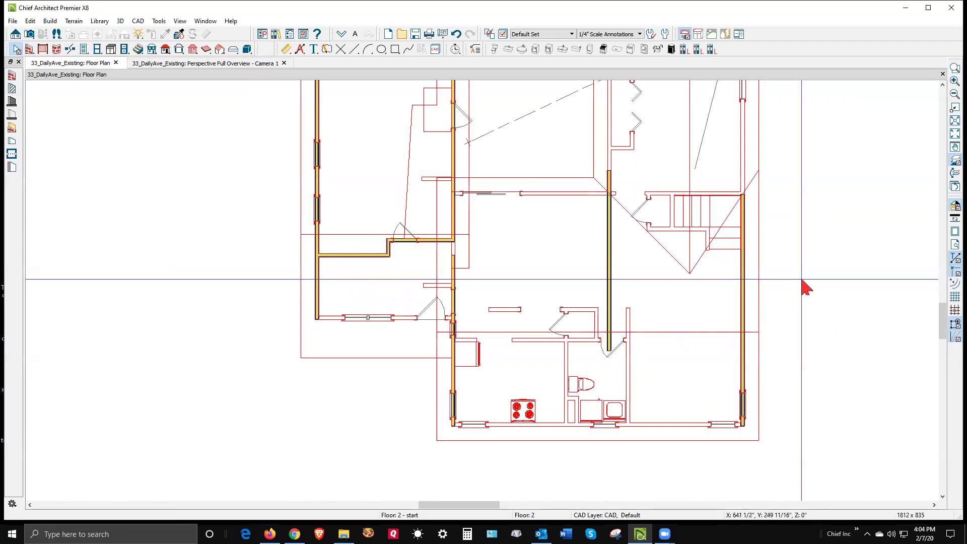
- Examine the gable gap above the skylights in the camera view and compare it with the roof plane edges on floor 1
{"action": "key", "text": "ctrl+Tab"}
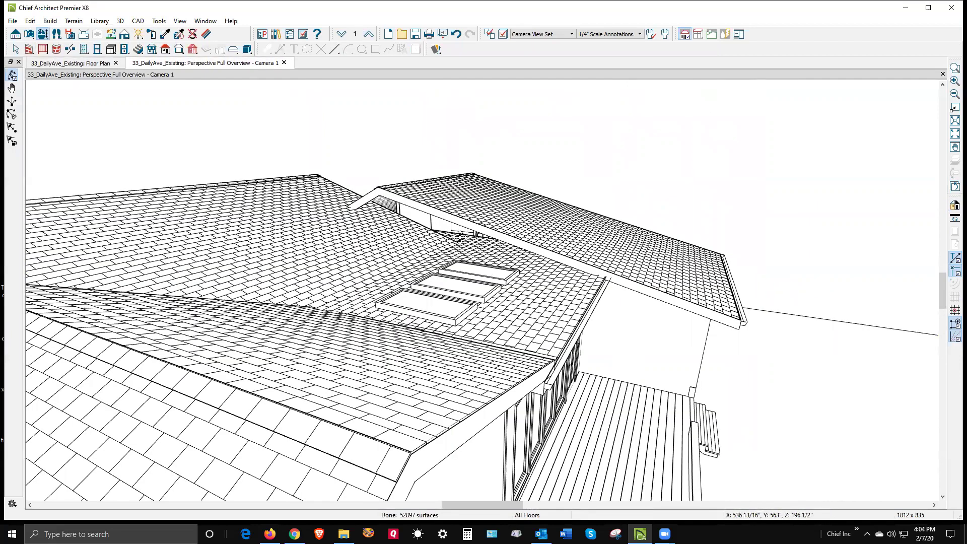
{"action": "key", "text": "space"}
{"action": "scroll", "coordinate": [503, 260], "scroll_direction": "up", "scroll_amount": 2}
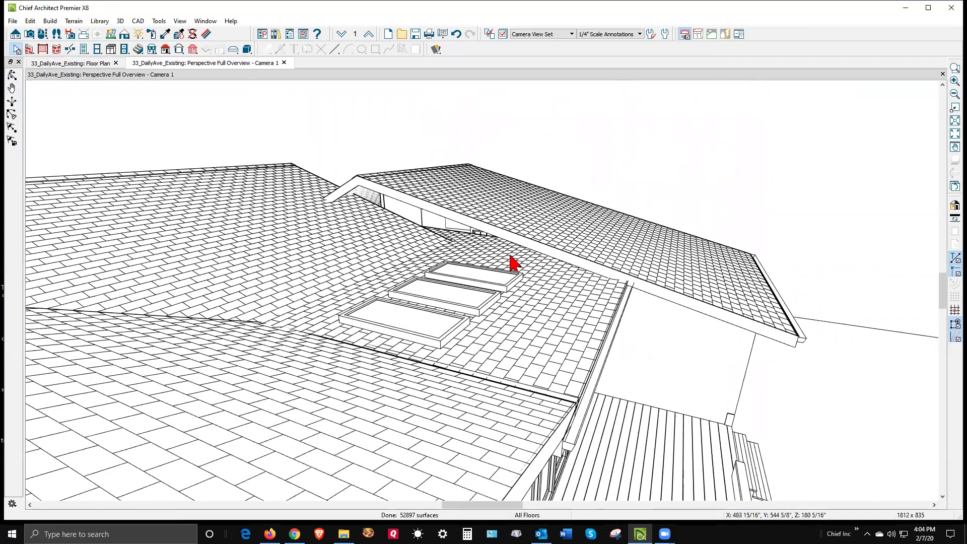
{"action": "left_click", "coordinate": [491, 250]}
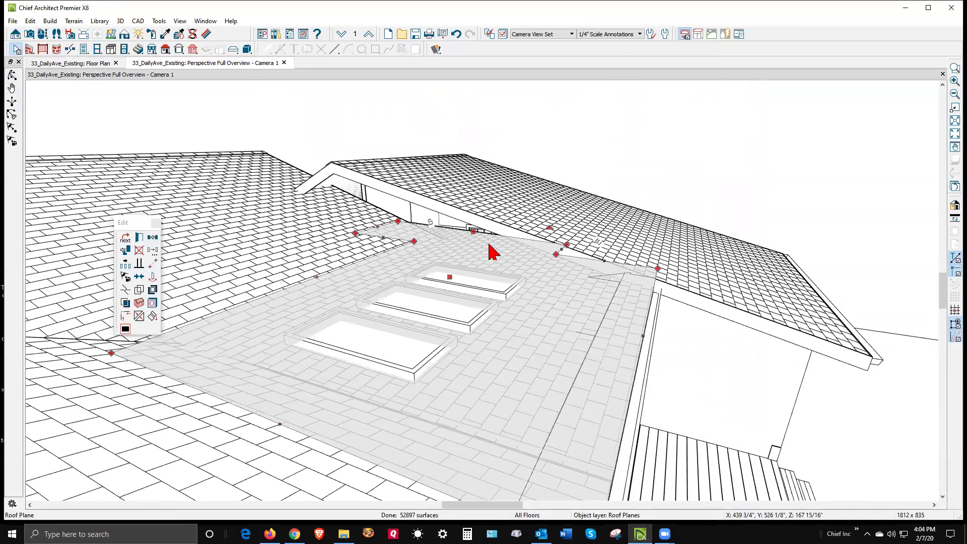
{"action": "key", "text": "ctrl+Tab"}
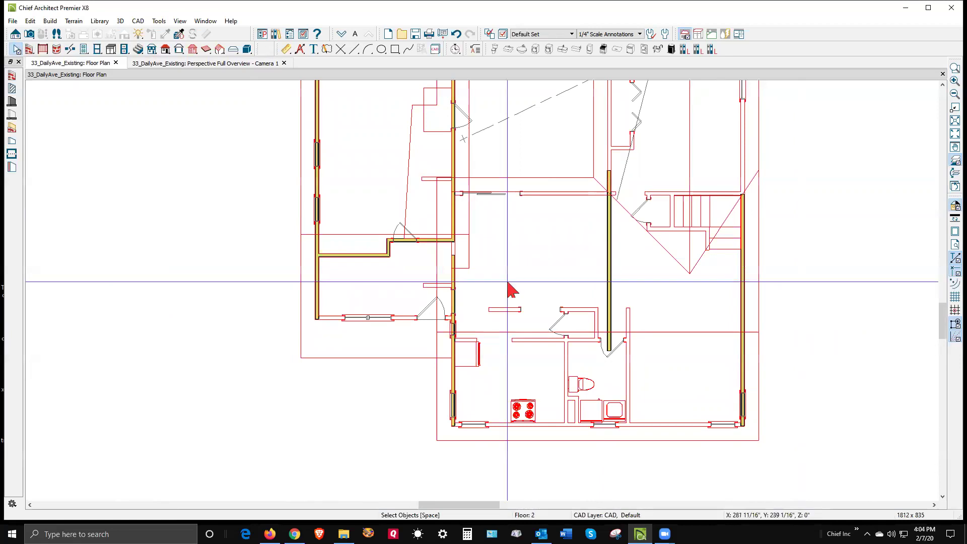
{"action": "left_click", "coordinate": [342, 33]}
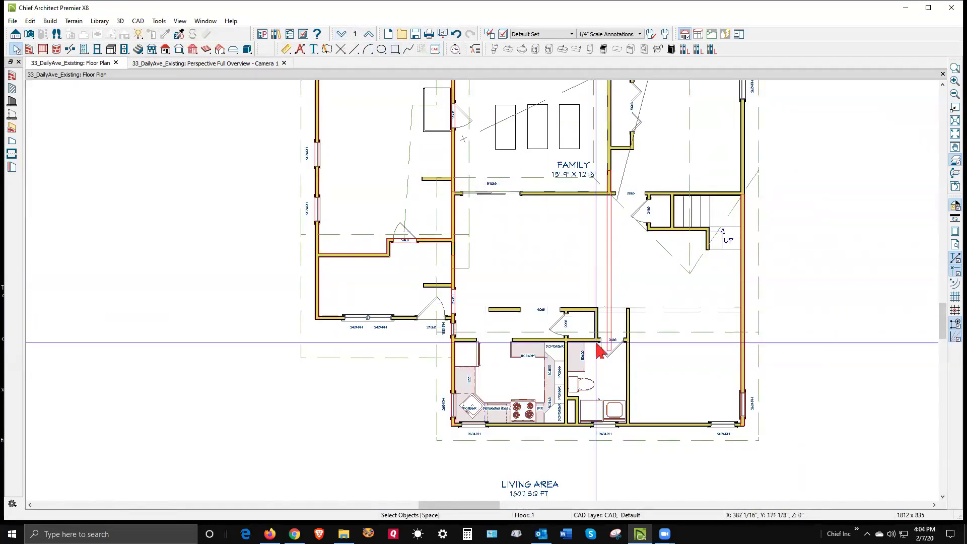
{"action": "left_click", "coordinate": [484, 331]}
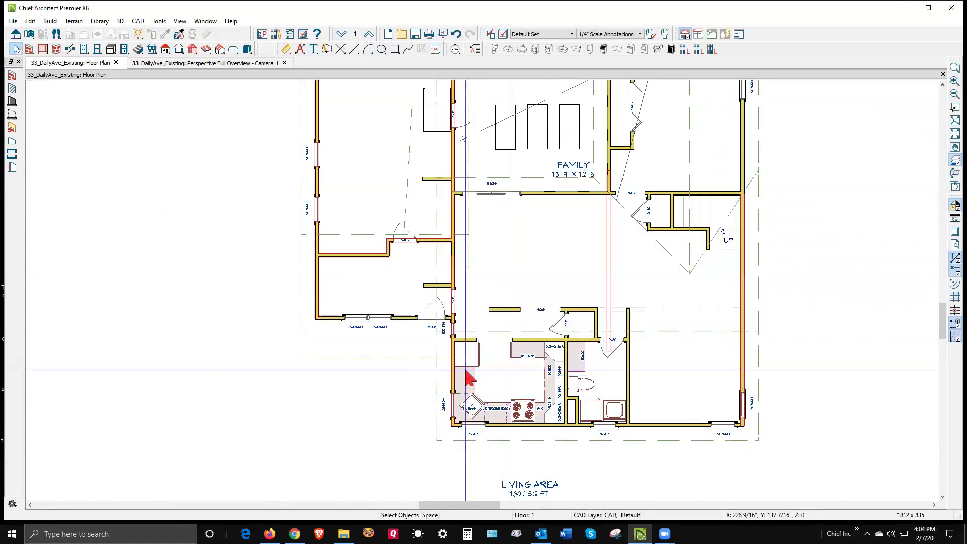
{"action": "left_click", "coordinate": [438, 388]}
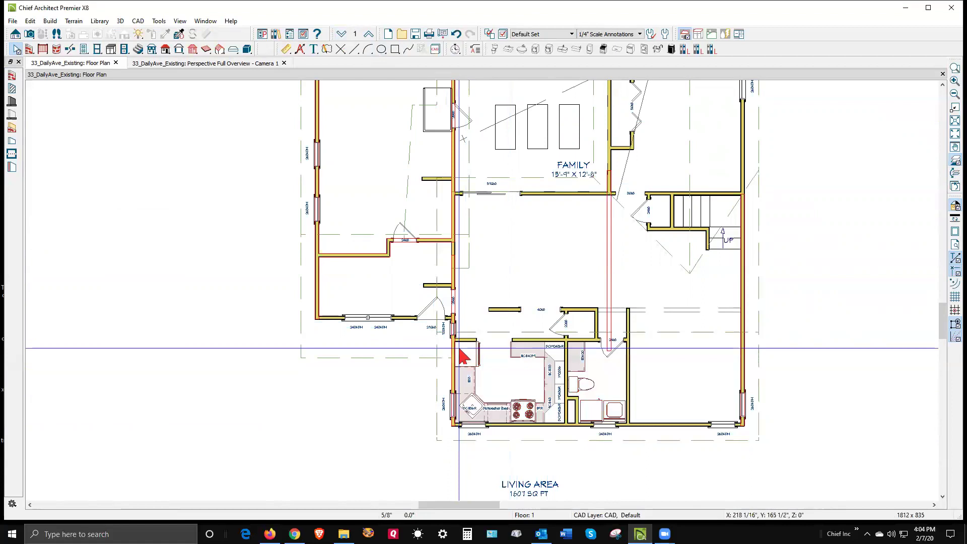
{"action": "left_click", "coordinate": [425, 358]}
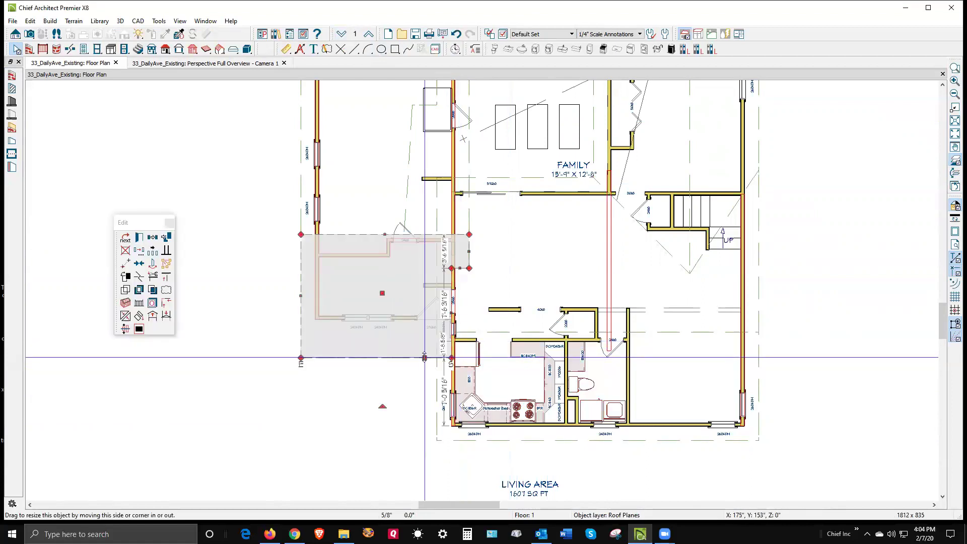
{"action": "key", "text": "Escape"}
{"action": "key", "text": "ctrl+Tab"}
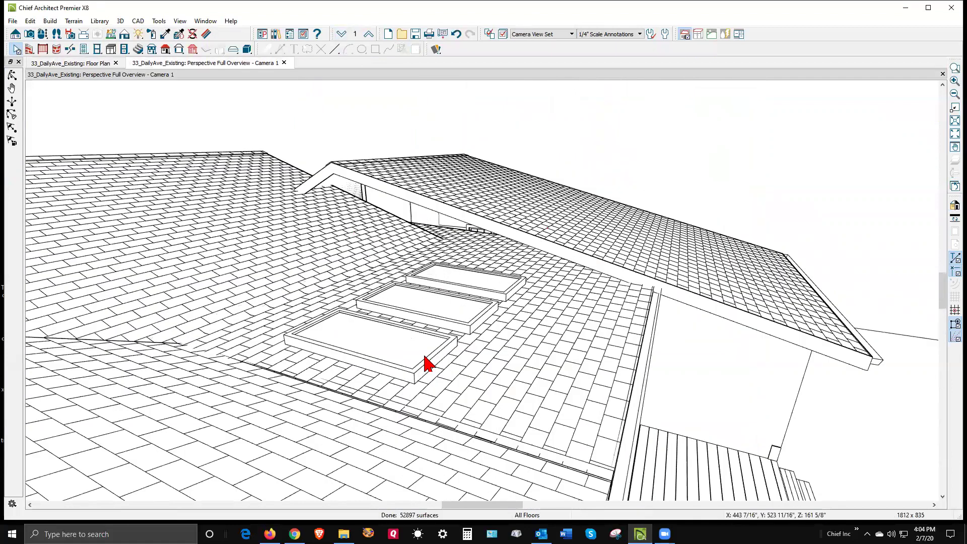
{"action": "key", "text": "ctrl+Tab"}
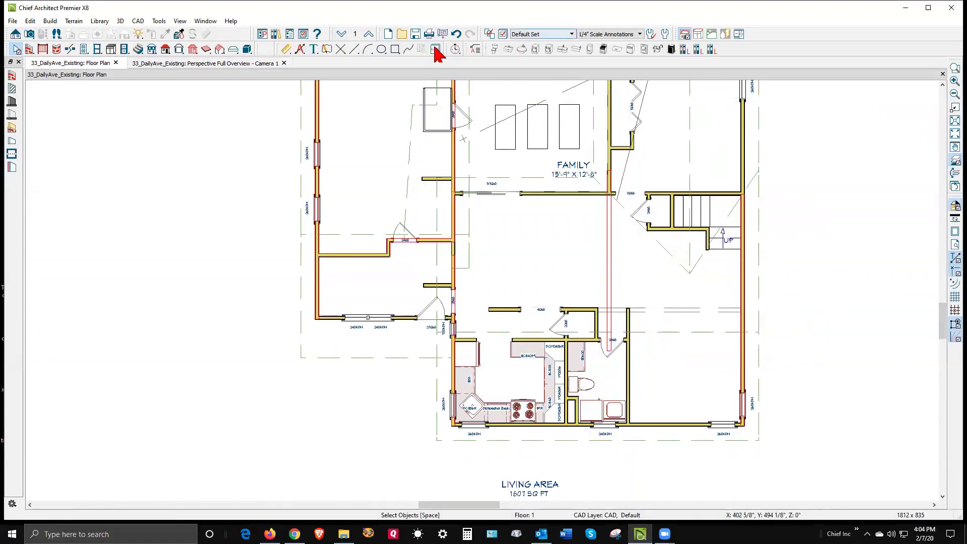
- On floor 2, move the attic wall toward the stairs into line with the bathroom's side wall, about 17'-10 1/2" from the kitchen's exterior wall
{"action": "left_click", "coordinate": [368, 35]}
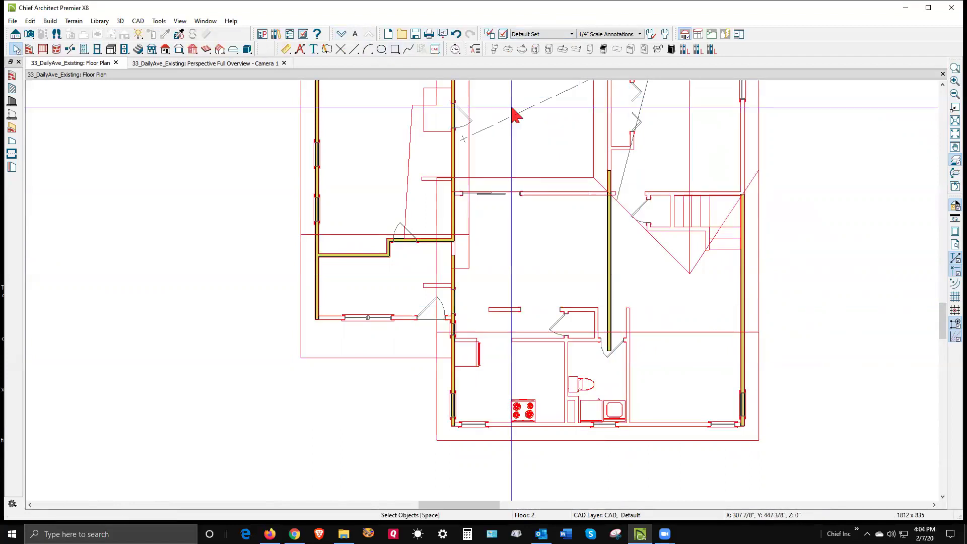
{"action": "left_click", "coordinate": [608, 291]}
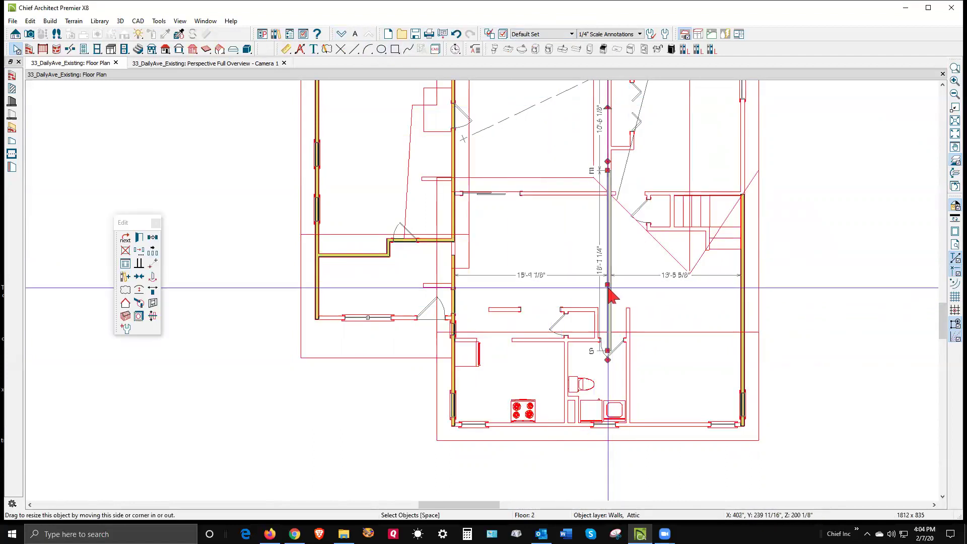
{"action": "left_click_drag", "start_coordinate": [609, 289], "coordinate": [628, 294]}
{"action": "left_click", "coordinate": [773, 282]}
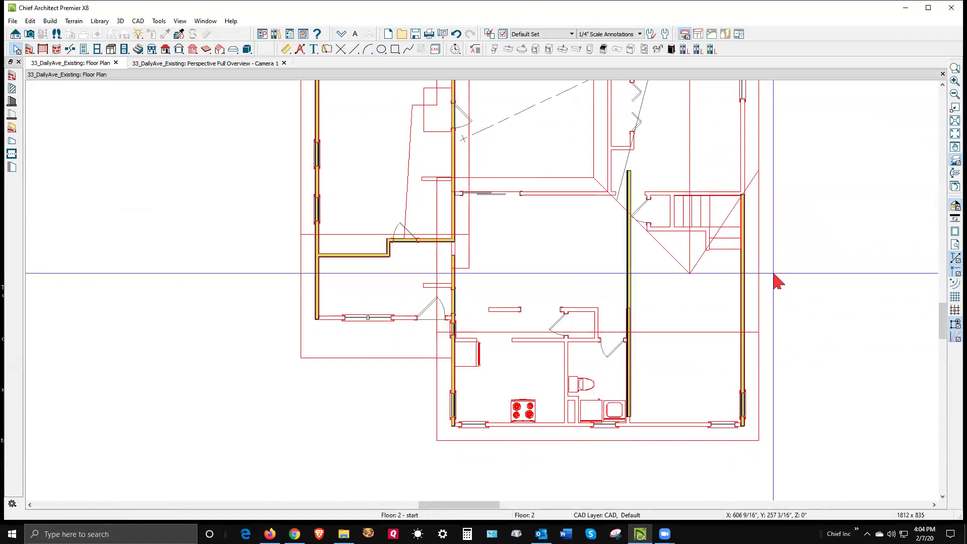
- Examine the gable opening in the camera view and the moved attic wall's position in the floor 2 plan
{"action": "key", "text": "ctrl+Tab"}
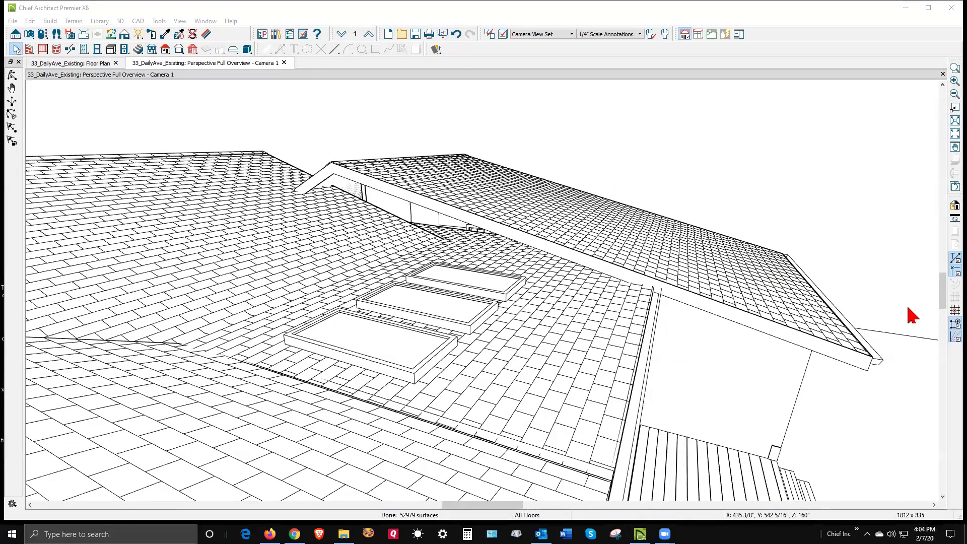
{"action": "left_click", "coordinate": [813, 222]}
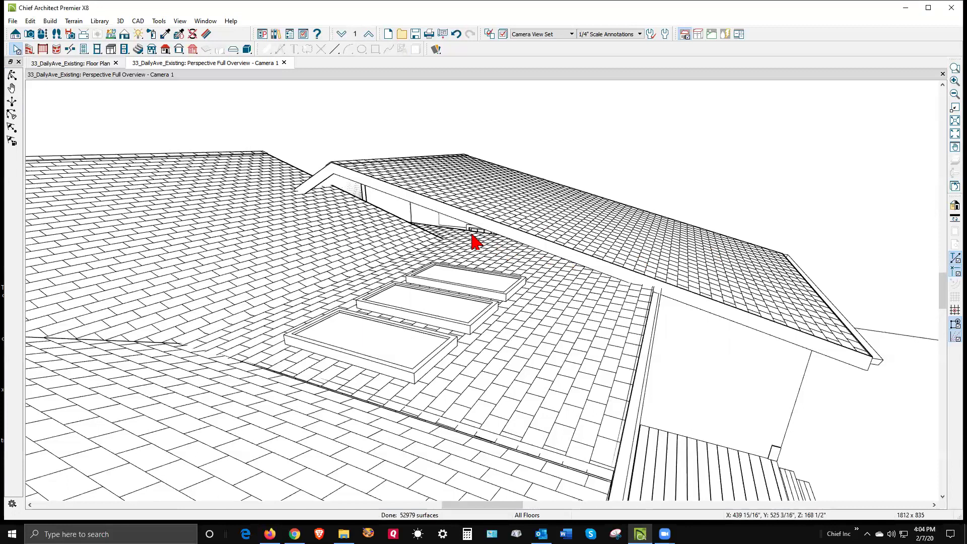
{"action": "left_click", "coordinate": [358, 193]}
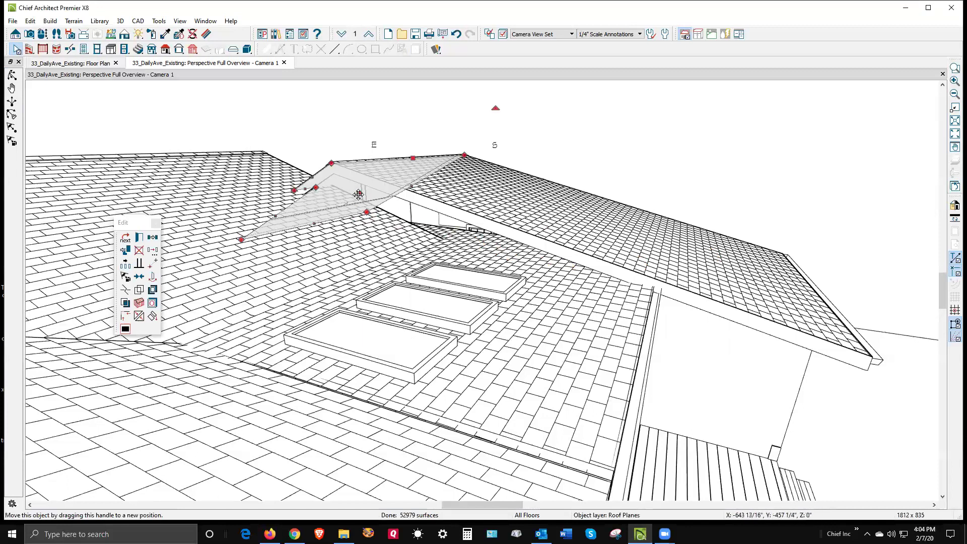
{"action": "key", "text": "Escape"}
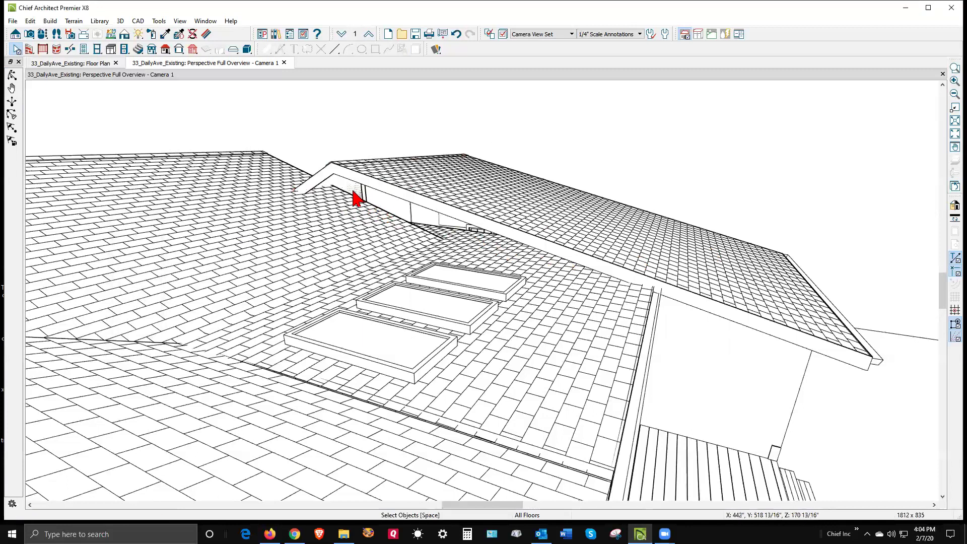
{"action": "key", "text": "ctrl+Tab"}
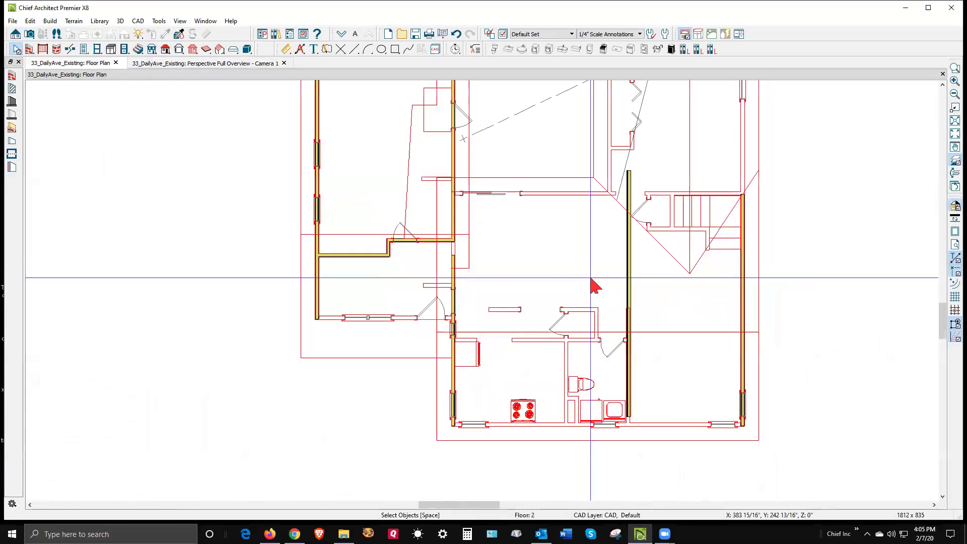
{"action": "left_click", "coordinate": [628, 292]}
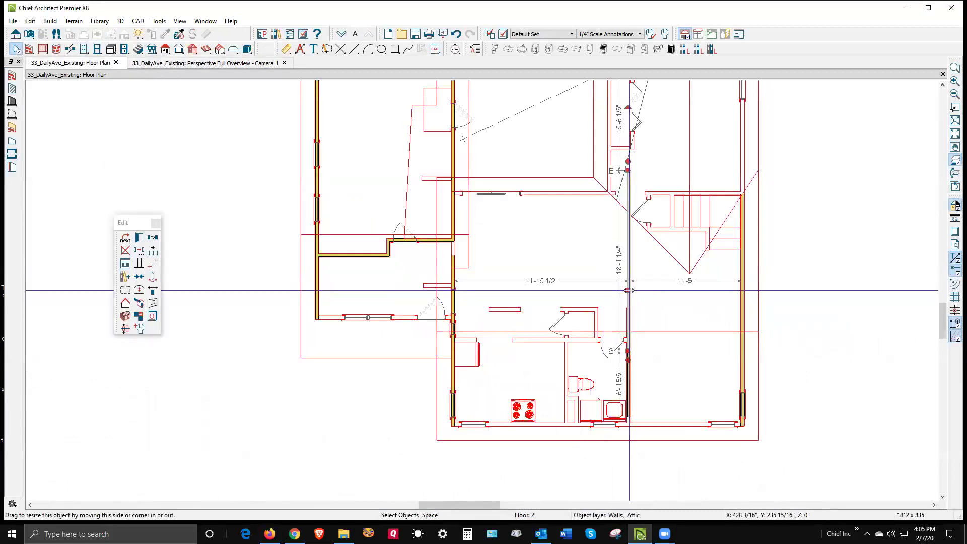
{"action": "key", "text": "Escape"}
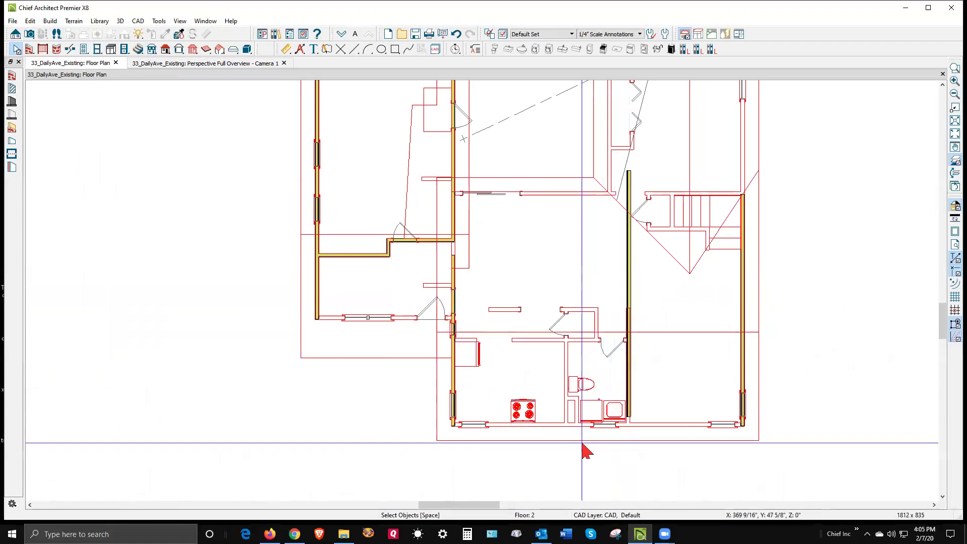
- On floor 1, examine the extents of the roof planes around the attic wall and compare them with the gable opening in the camera view
{"action": "left_click", "coordinate": [342, 34]}
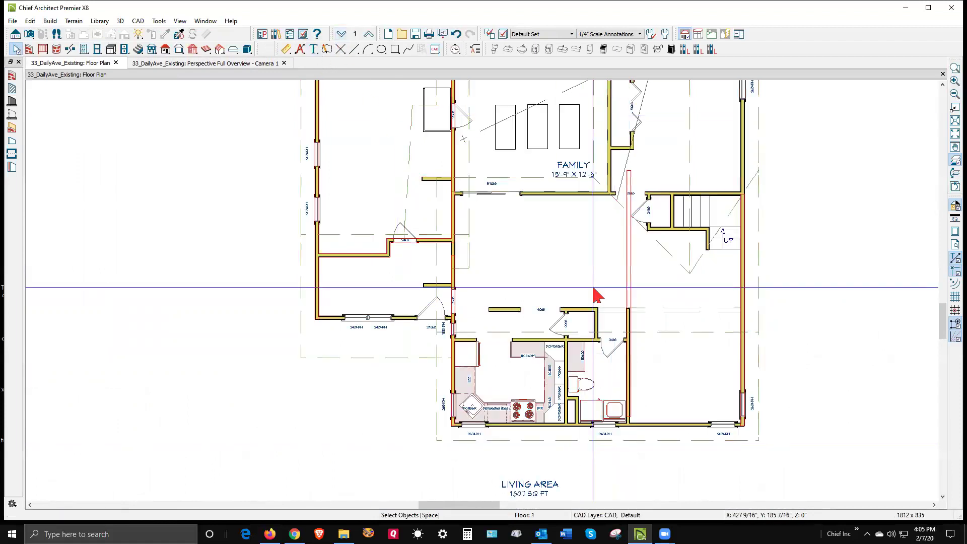
{"action": "left_click", "coordinate": [661, 440]}
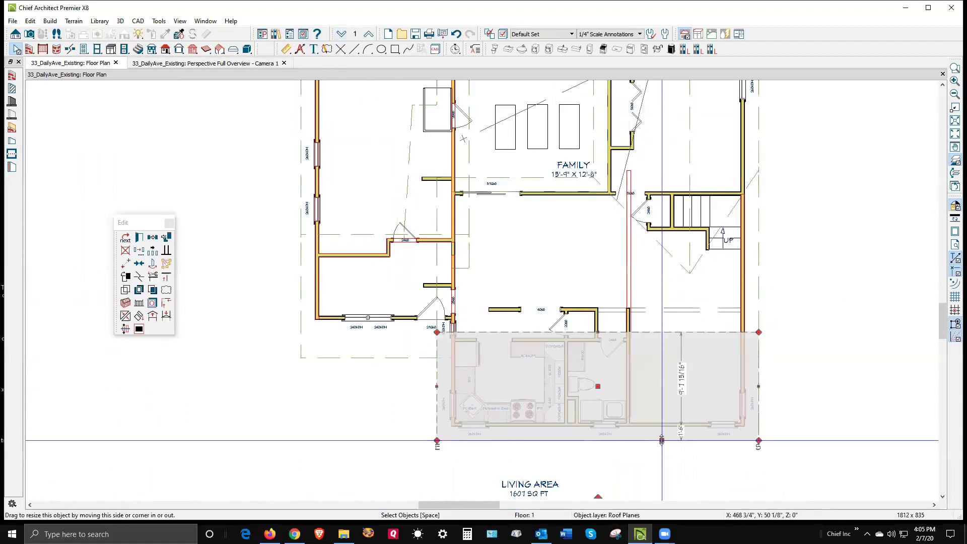
{"action": "key", "text": "Escape"}
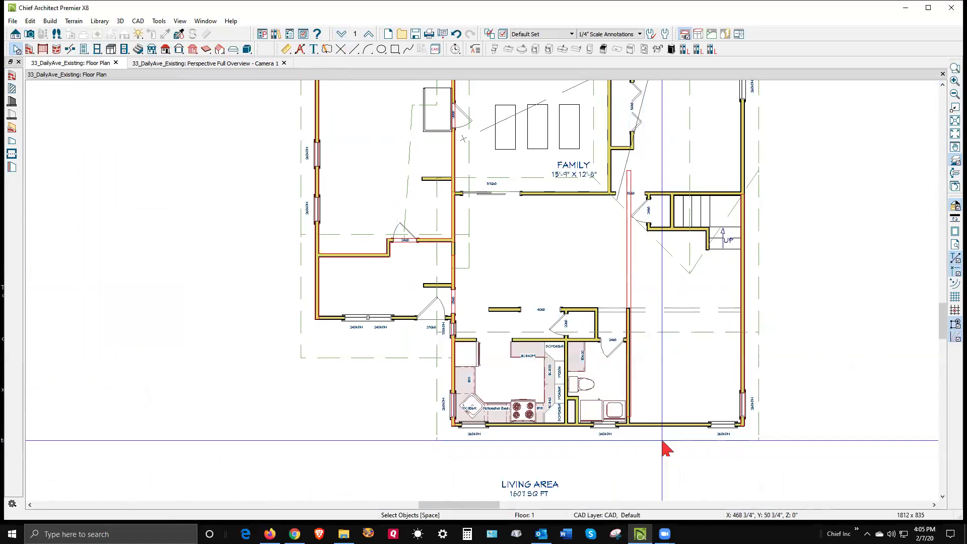
{"action": "left_click", "coordinate": [634, 271]}
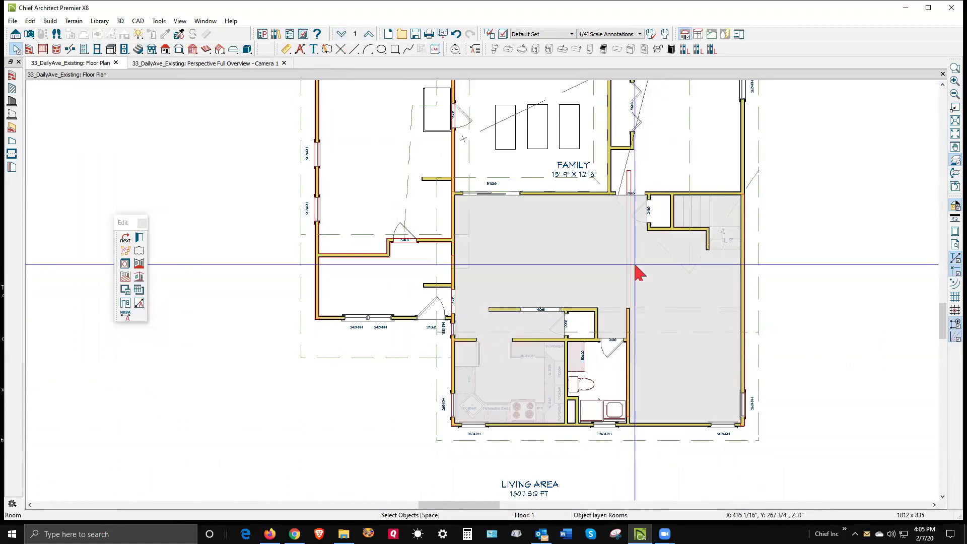
{"action": "key", "text": "Escape"}
{"action": "left_click", "coordinate": [623, 208]}
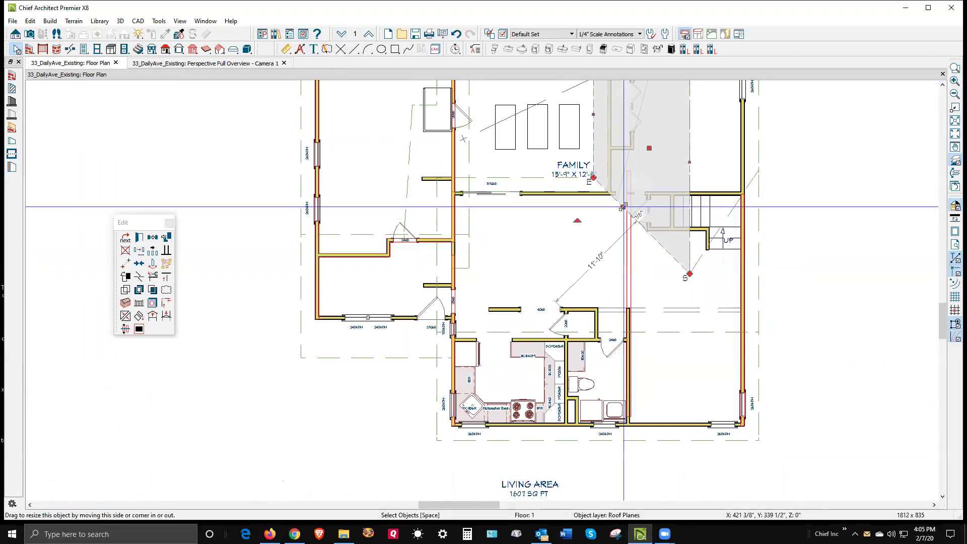
{"action": "key", "text": "Escape"}
{"action": "left_click", "coordinate": [432, 358]}
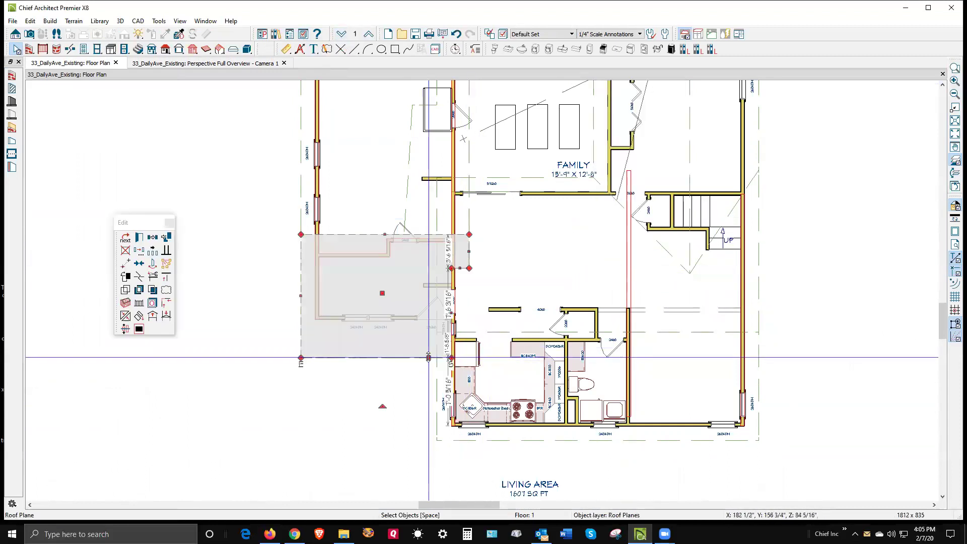
{"action": "left_click", "coordinate": [592, 259]}
{"action": "left_click", "coordinate": [758, 282]}
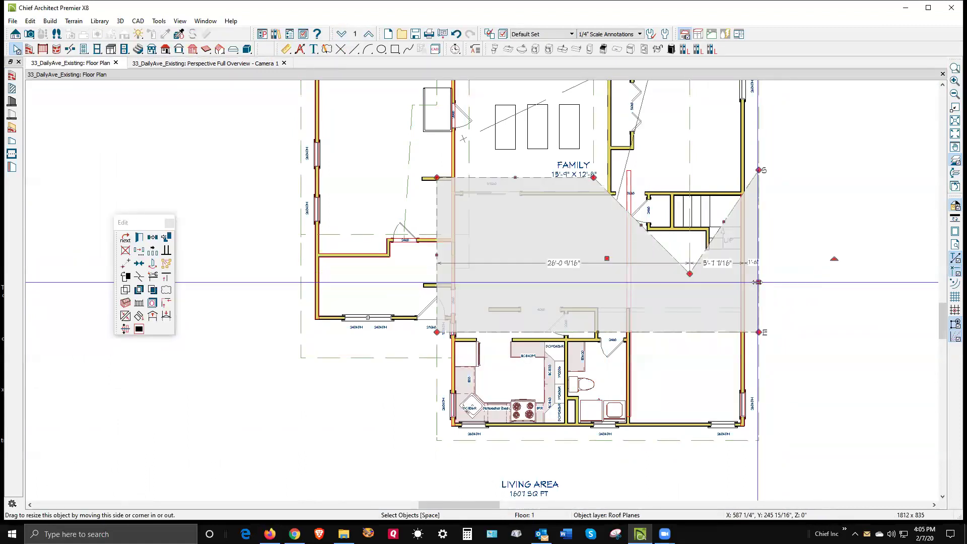
{"action": "key", "text": "Escape"}
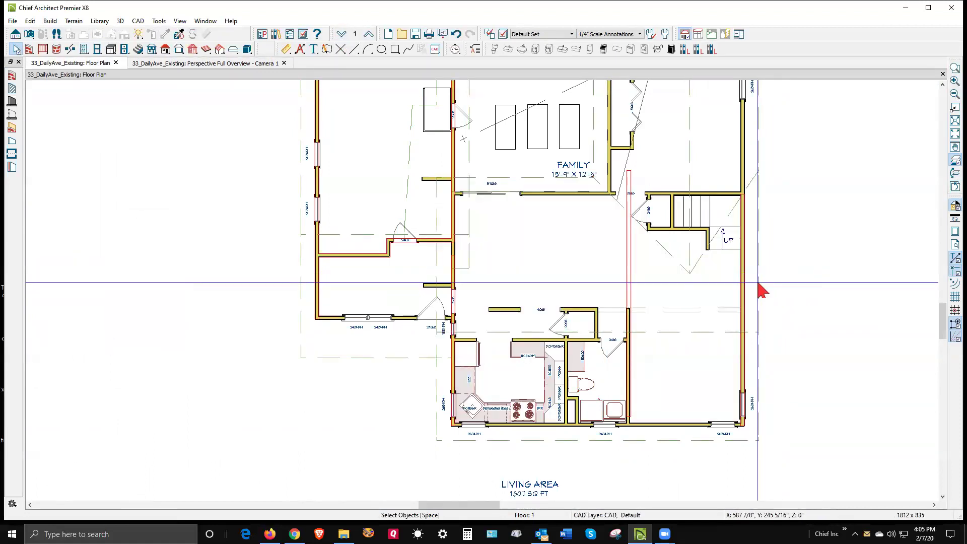
{"action": "key", "text": "ctrl+Tab"}
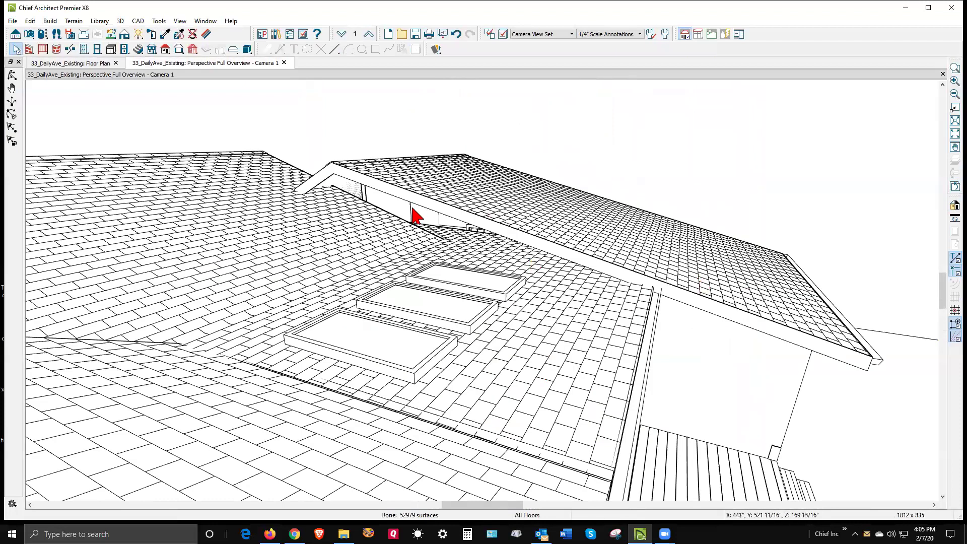
{"action": "key", "text": "ctrl+Tab"}
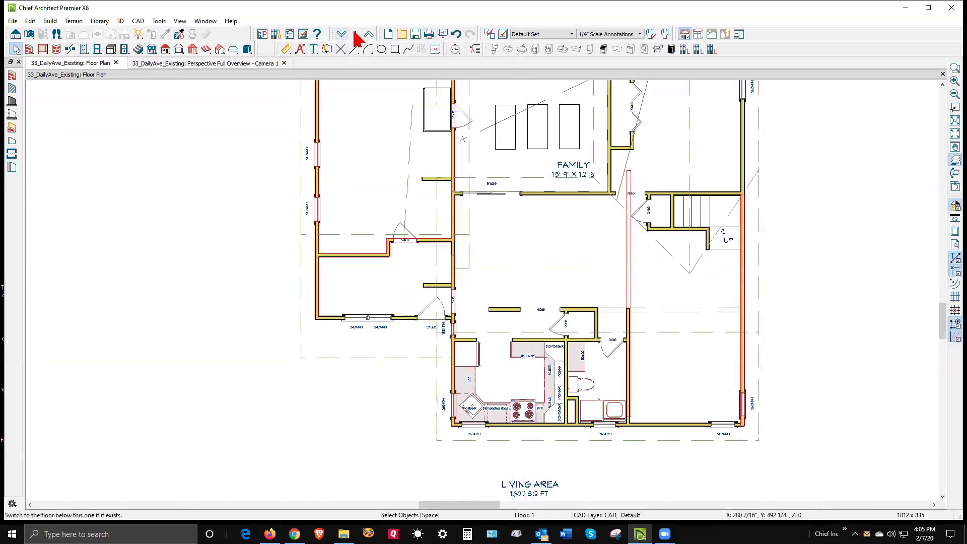
- Enable Roof Cuts Wall at Bottom for the floor 2 attic wall and check the gable opening in the camera view
{"action": "left_click", "coordinate": [369, 34]}
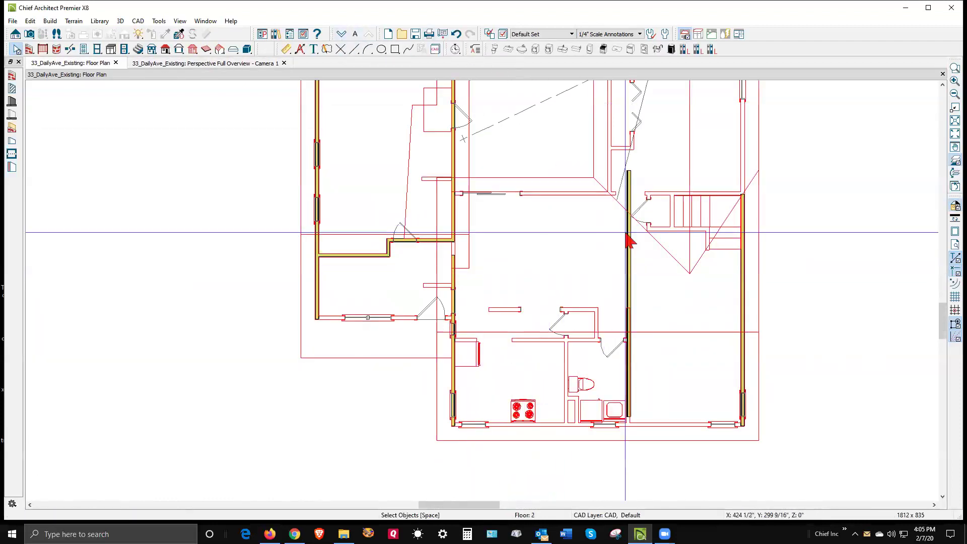
{"action": "left_click", "coordinate": [631, 283]}
{"action": "left_click", "coordinate": [138, 238]}
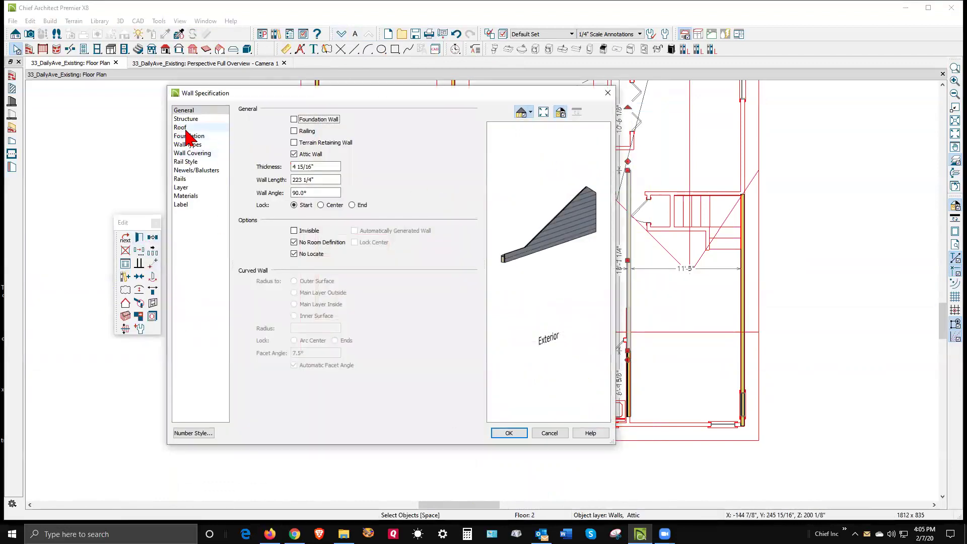
{"action": "left_click", "coordinate": [181, 127]}
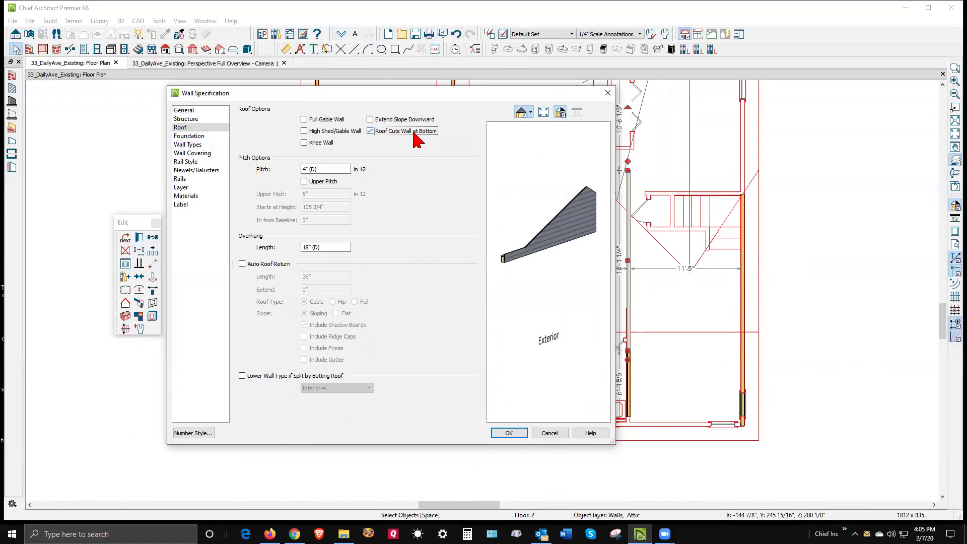
{"action": "left_click", "coordinate": [517, 433]}
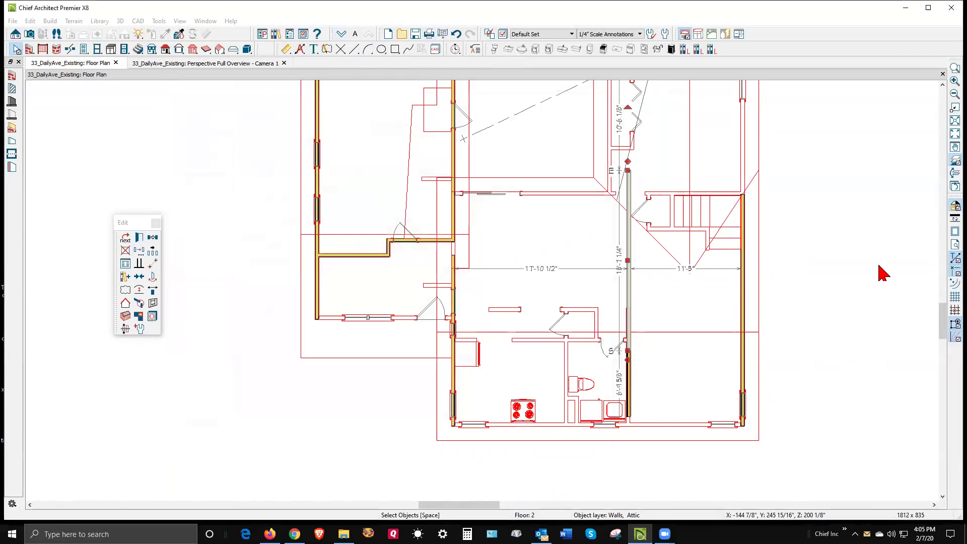
{"action": "key", "text": "ctrl+Tab"}
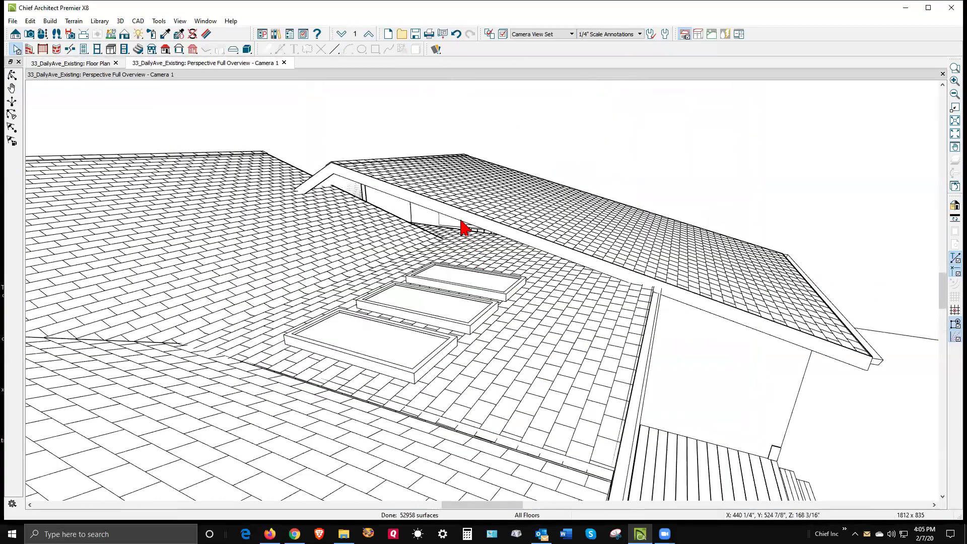
- In the camera view, pull the upper corner edge and rear-facing edge of the skylight roof plane back from the gable opening
{"action": "left_click", "coordinate": [492, 257]}
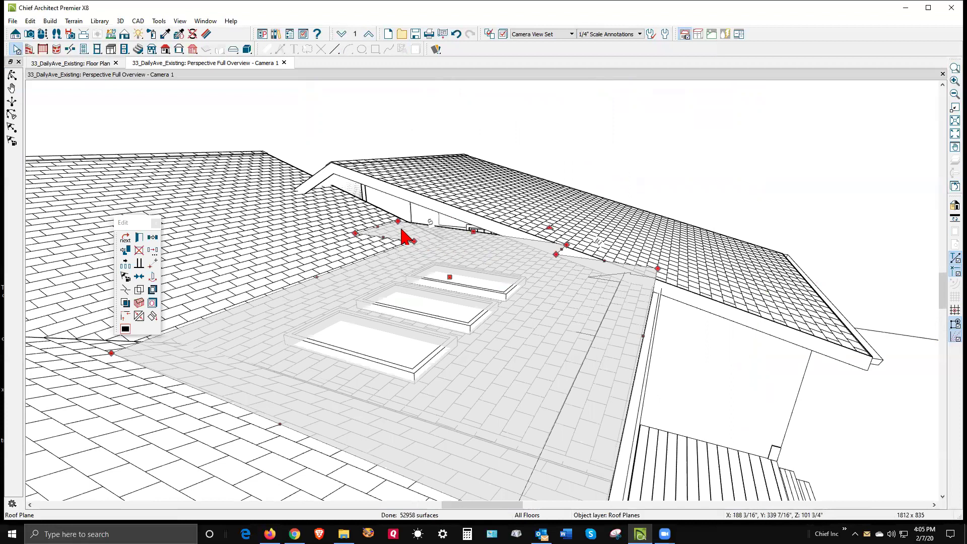
{"action": "left_click_drag", "start_coordinate": [376, 227], "coordinate": [404, 246]}
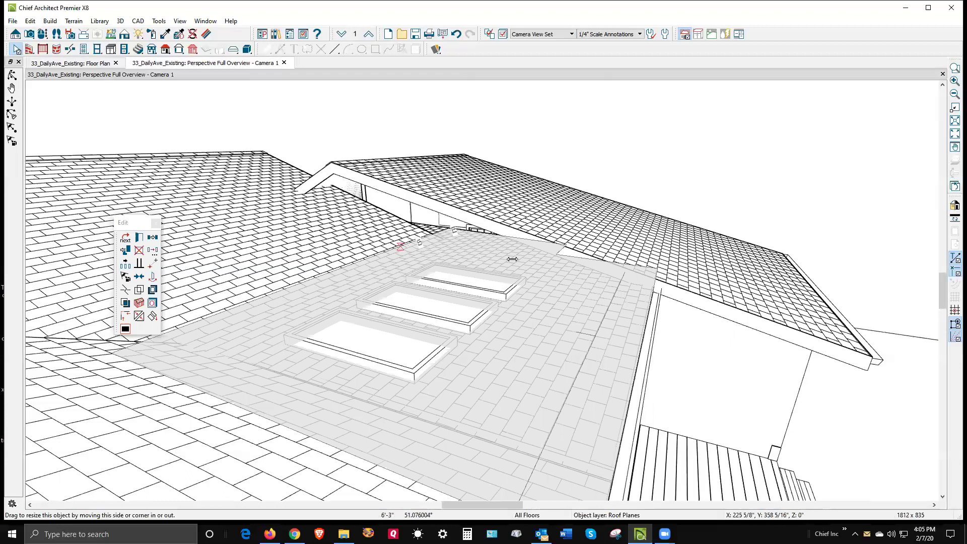
{"action": "left_click_drag", "start_coordinate": [503, 236], "coordinate": [498, 245]}
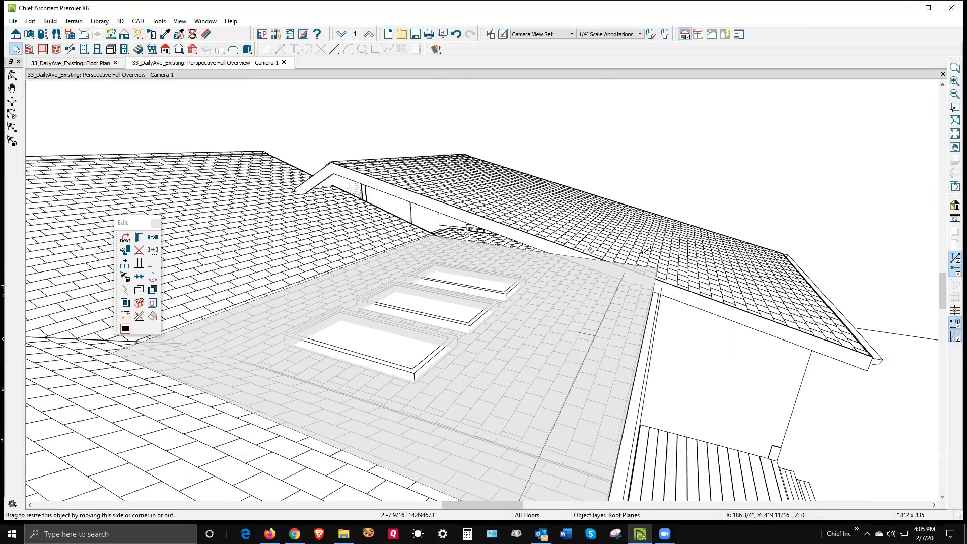
{"action": "key", "text": "Escape"}
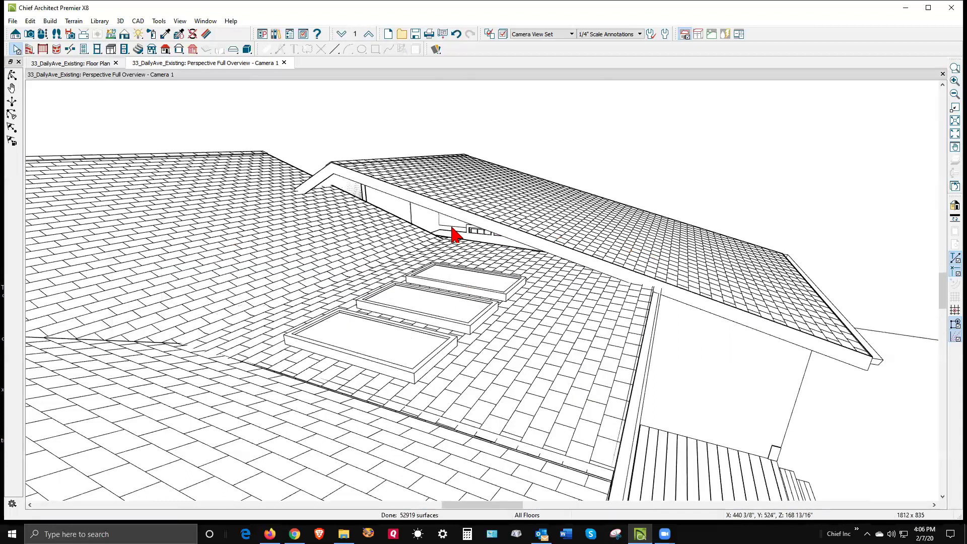
- Compare the attic wall's position in the floor 2 and floor 1 plans with the gable opening in the camera view
{"action": "key", "text": "ctrl+Tab"}
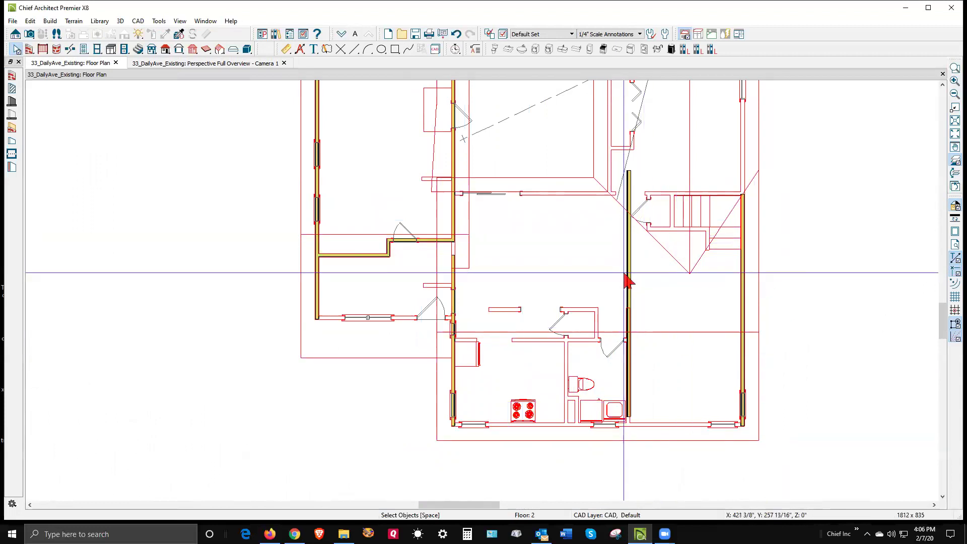
{"action": "scroll", "coordinate": [629, 278], "scroll_direction": "down", "scroll_amount": 2}
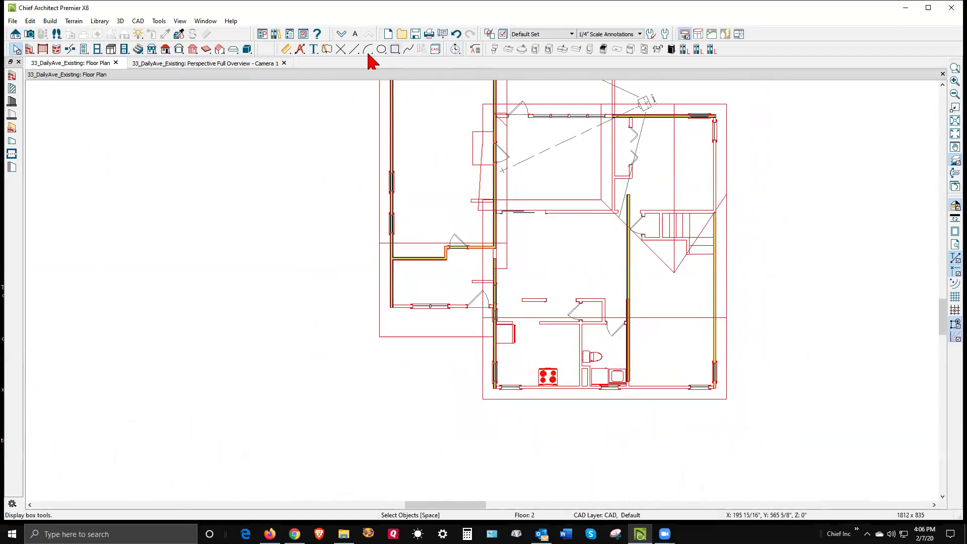
{"action": "left_click", "coordinate": [345, 34]}
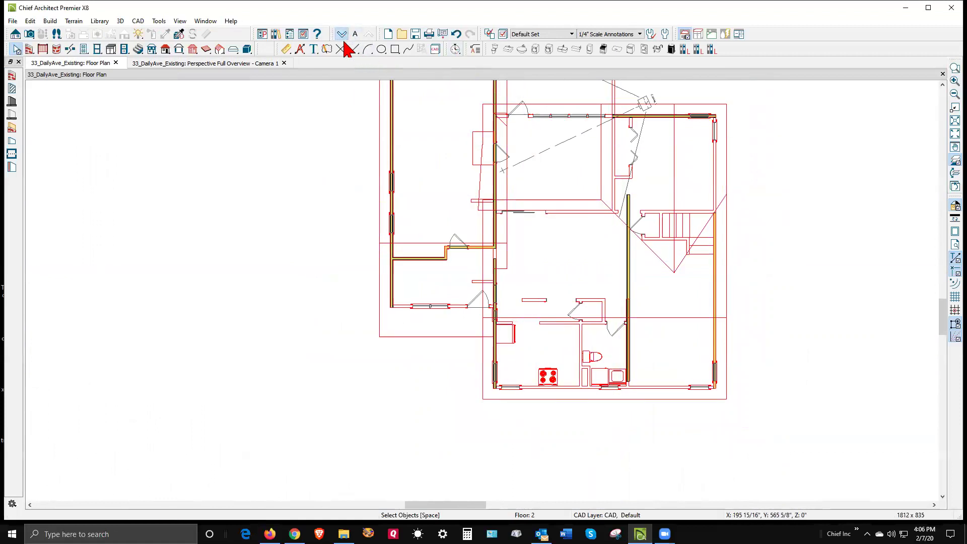
{"action": "scroll", "coordinate": [637, 320], "scroll_direction": "up", "scroll_amount": 1}
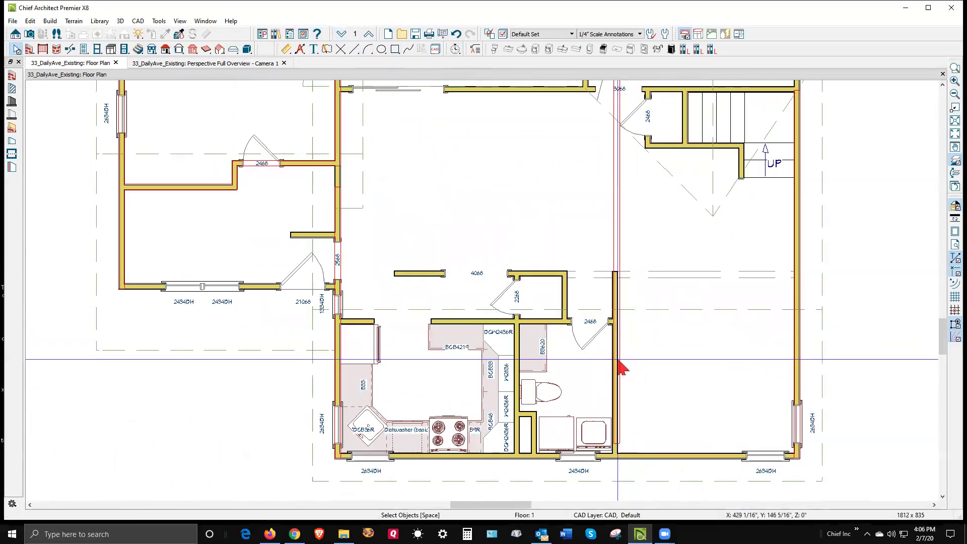
{"action": "left_click", "coordinate": [446, 481]}
{"action": "key", "text": "Escape"}
{"action": "scroll", "coordinate": [518, 442], "scroll_direction": "down", "scroll_amount": 1}
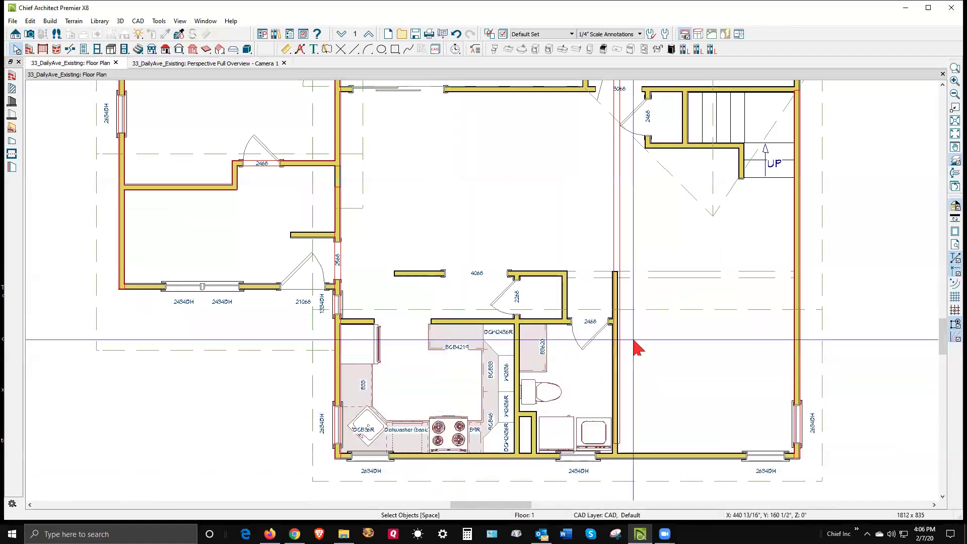
{"action": "scroll", "coordinate": [662, 307], "scroll_direction": "down", "scroll_amount": 1}
{"action": "key", "text": "ctrl+Tab"}
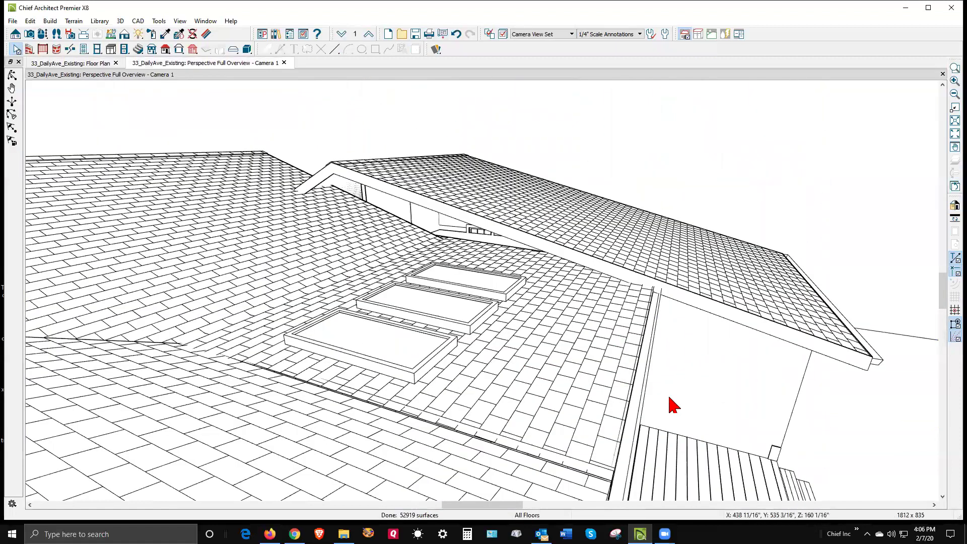
{"action": "left_click", "coordinate": [715, 295]}
{"action": "key", "text": "ctrl+Tab"}
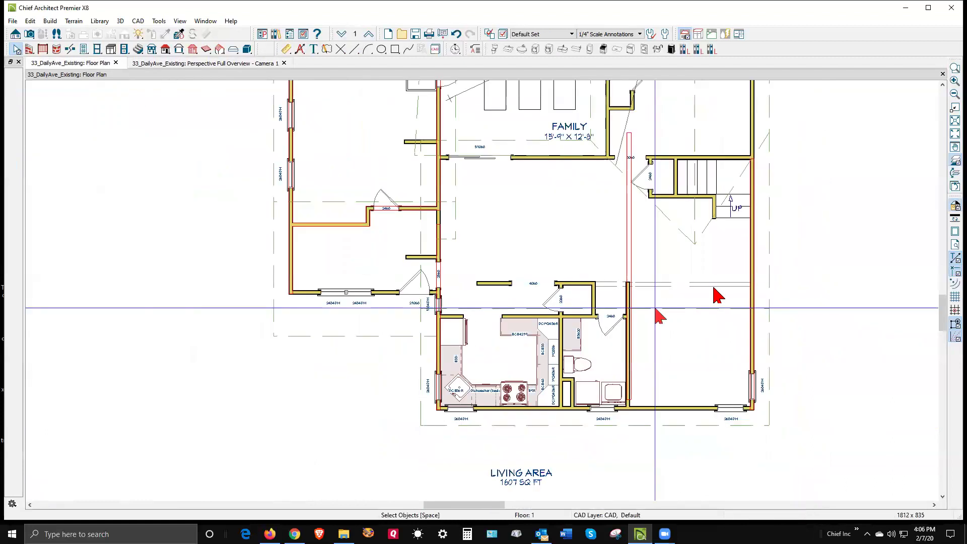
- Examine the extents of the roof plane over the kitchen and the surrounding roof outlines on floor 1 against the camera view
{"action": "left_click", "coordinate": [713, 428]}
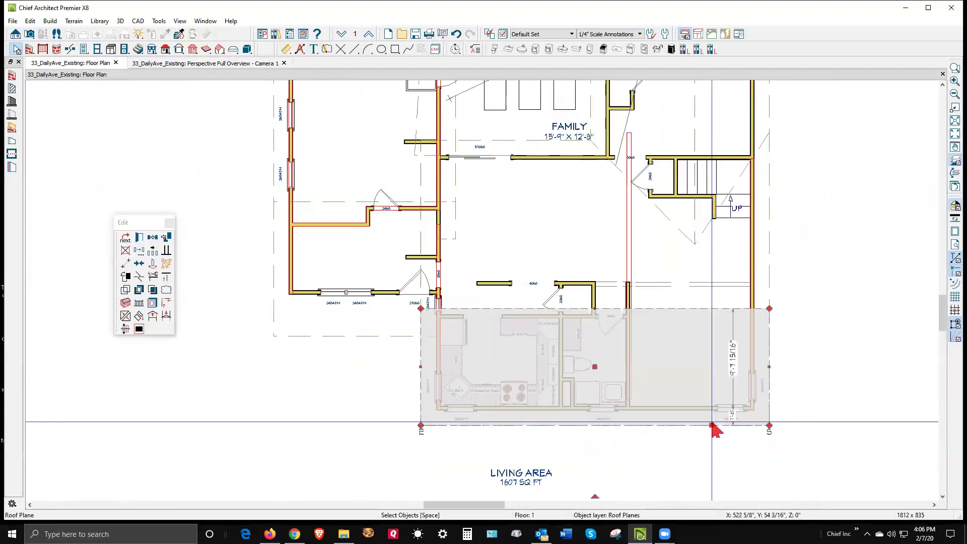
{"action": "scroll", "coordinate": [696, 436], "scroll_direction": "down", "scroll_amount": 2}
{"action": "key", "text": "Escape"}
{"action": "scroll", "coordinate": [526, 181], "scroll_direction": "up", "scroll_amount": 4}
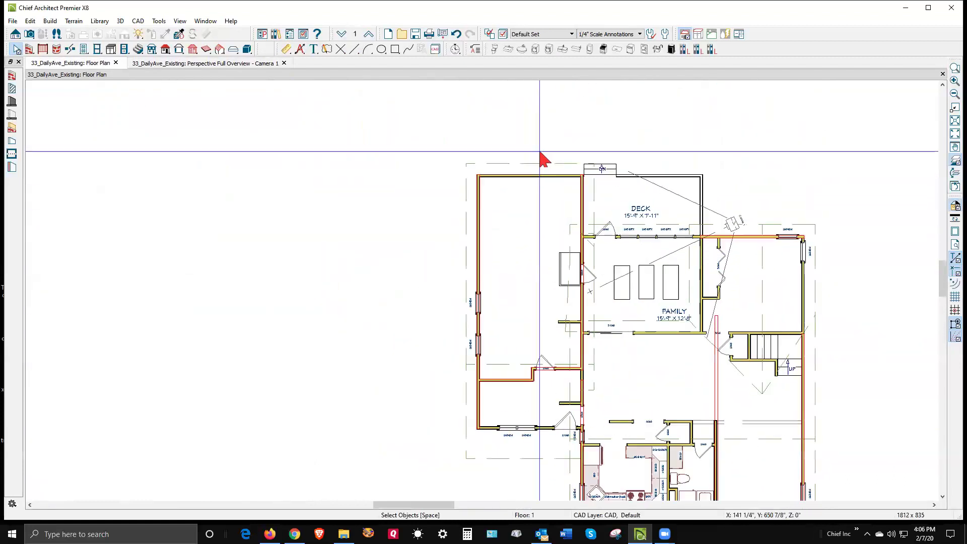
{"action": "scroll", "coordinate": [595, 207], "scroll_direction": "down", "scroll_amount": 2}
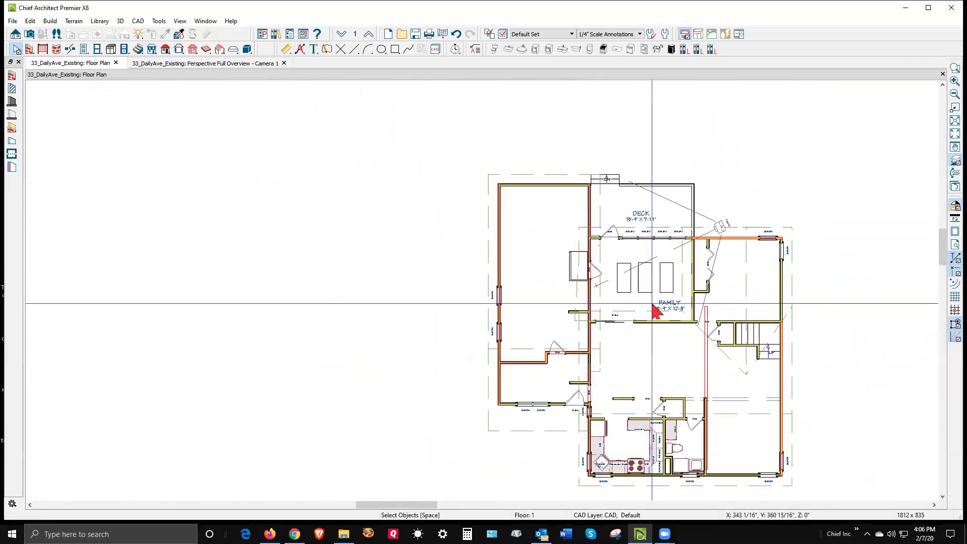
{"action": "key", "text": "ctrl+Tab"}
{"action": "key", "text": "Escape"}
{"action": "key", "text": "ctrl+Tab"}
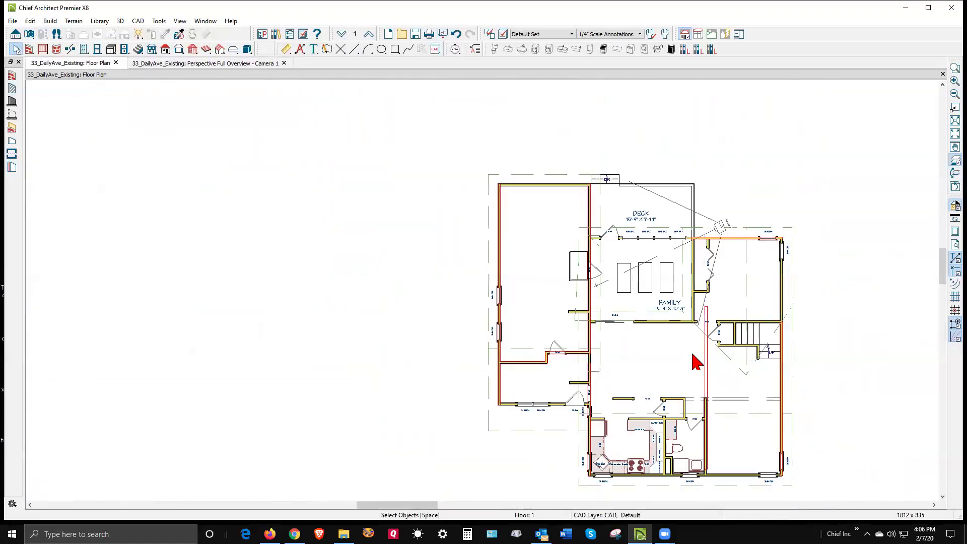
- On floor 2, extend the attic wall to the exterior wall on the deck side of the house
{"action": "left_click", "coordinate": [368, 34]}
{"action": "left_click", "coordinate": [707, 384]}
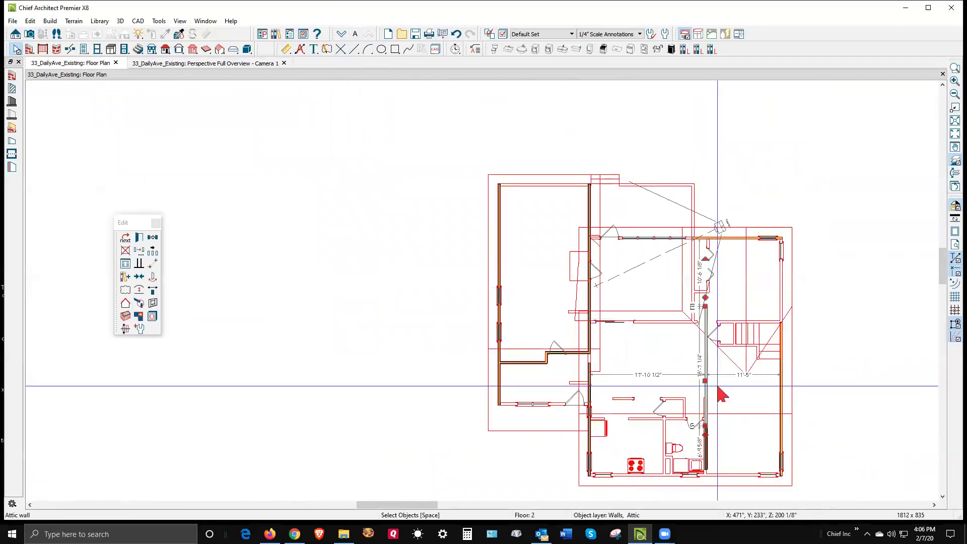
{"action": "key", "text": "Escape"}
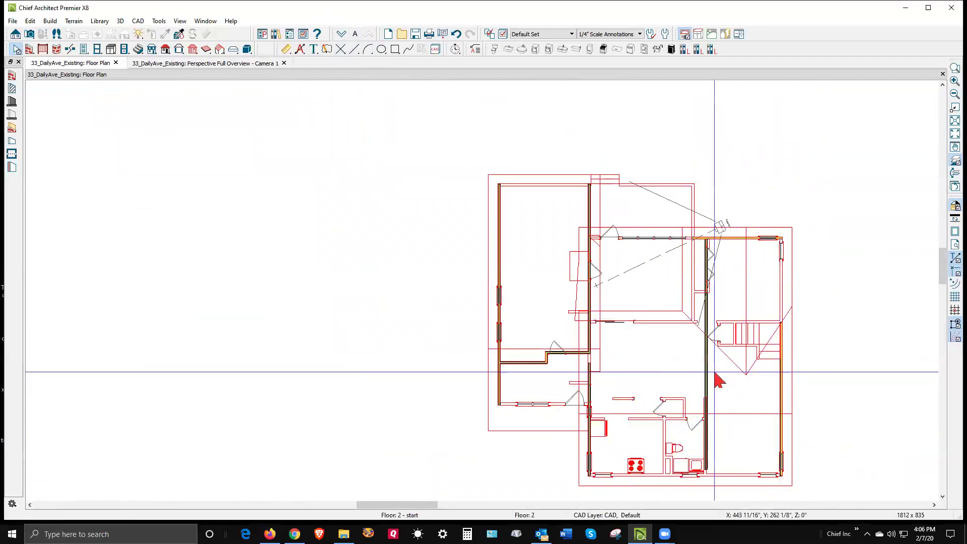
- On floor 1, remove the break in the slanted side edge of the family room's skylight roof plane by merging it into the corner
{"action": "scroll", "coordinate": [544, 245], "scroll_direction": "up", "scroll_amount": 2}
{"action": "scroll", "coordinate": [606, 278], "scroll_direction": "up", "scroll_amount": 1}
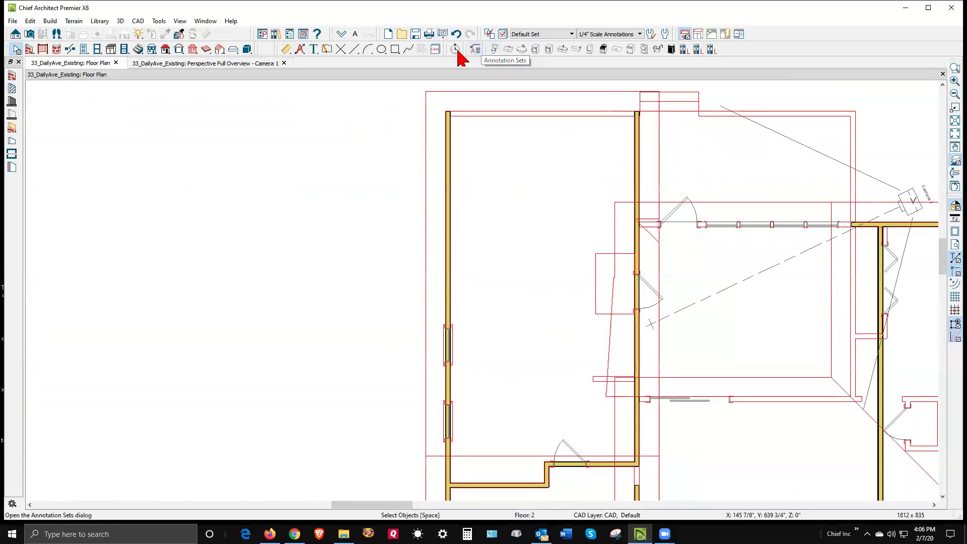
{"action": "left_click", "coordinate": [342, 36]}
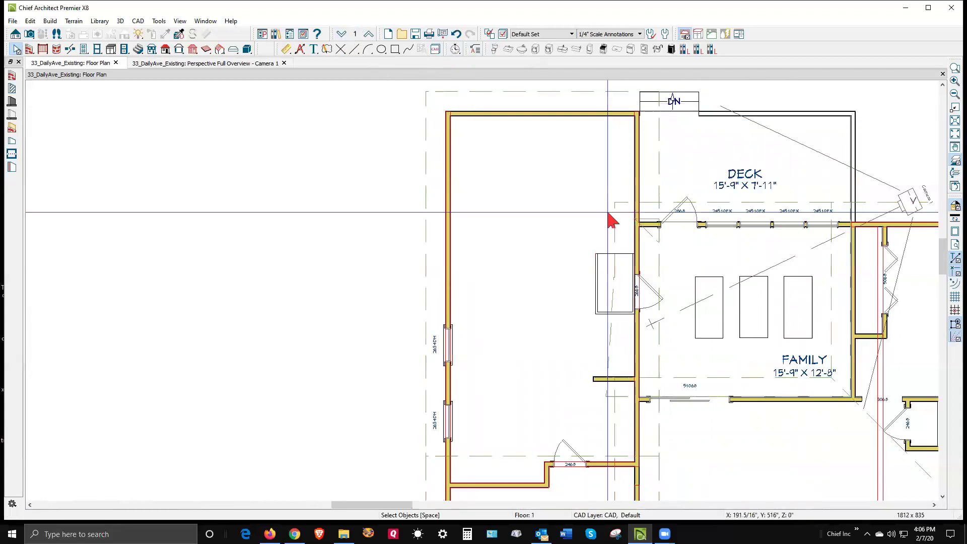
{"action": "left_click", "coordinate": [616, 247]}
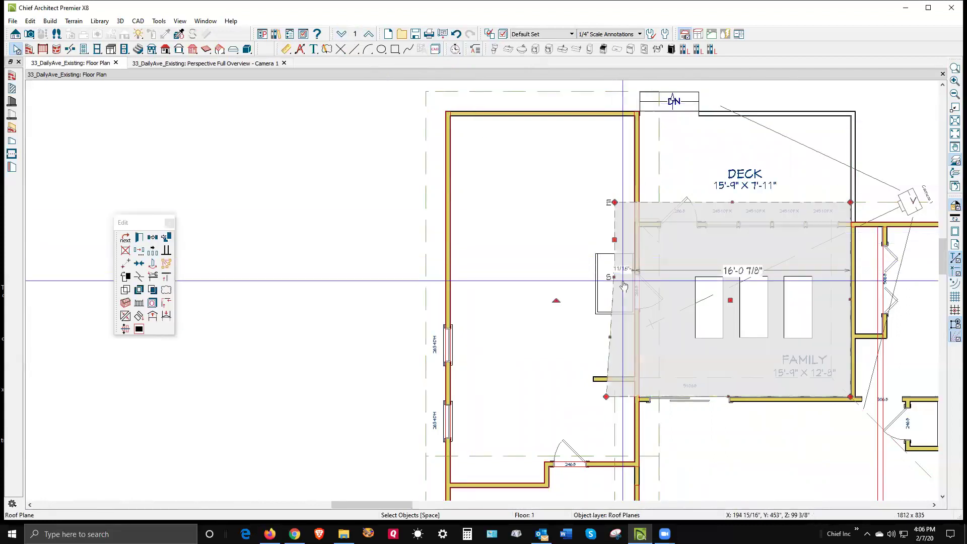
{"action": "left_click_drag", "start_coordinate": [614, 277], "coordinate": [615, 202]}
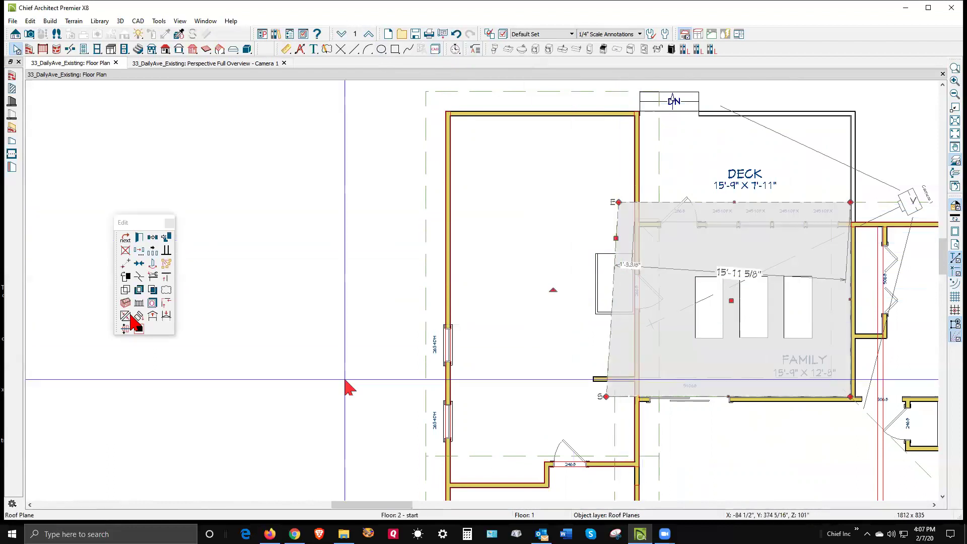
- Make the skylight roof plane's slanted edge parallel to the wall between the family room and the side wing, and move it to that wall
{"action": "left_click", "coordinate": [166, 253]}
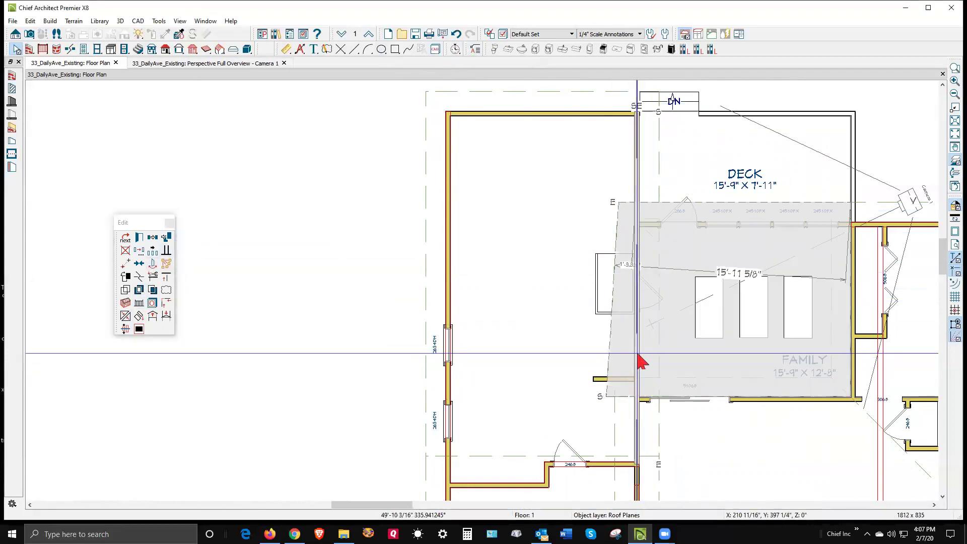
{"action": "left_click", "coordinate": [620, 353]}
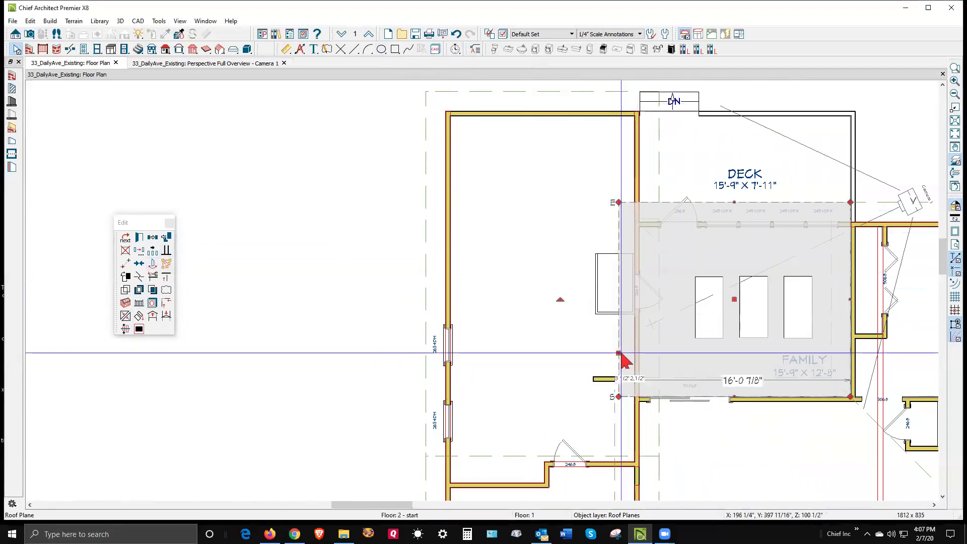
{"action": "left_click_drag", "start_coordinate": [621, 355], "coordinate": [639, 364]}
{"action": "key", "text": "Escape"}
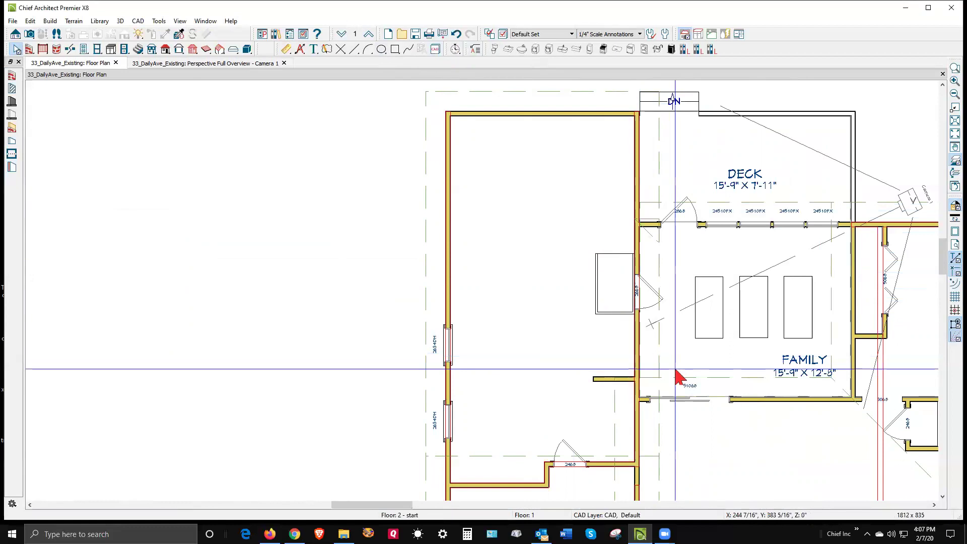
- Examine the gable-end attic wall and the adjoining main roof plane in the camera view, and compare them with the floor 1 roof outlines
{"action": "key", "text": "ctrl+Tab"}
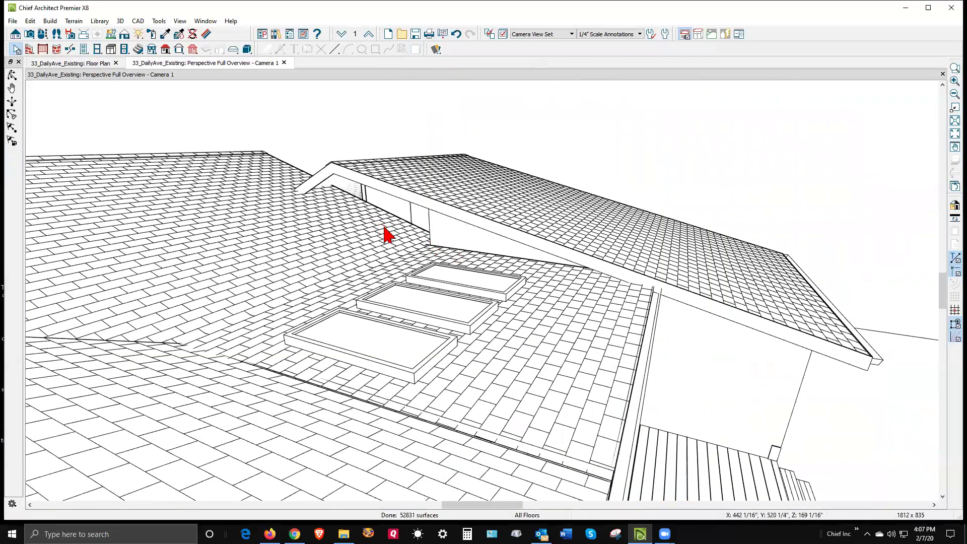
{"action": "left_click", "coordinate": [503, 249]}
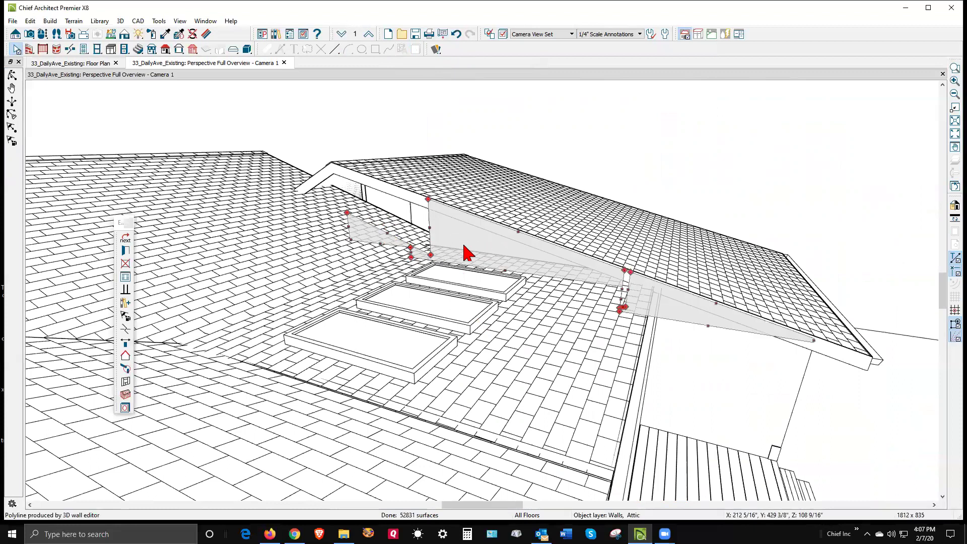
{"action": "left_click", "coordinate": [381, 223]}
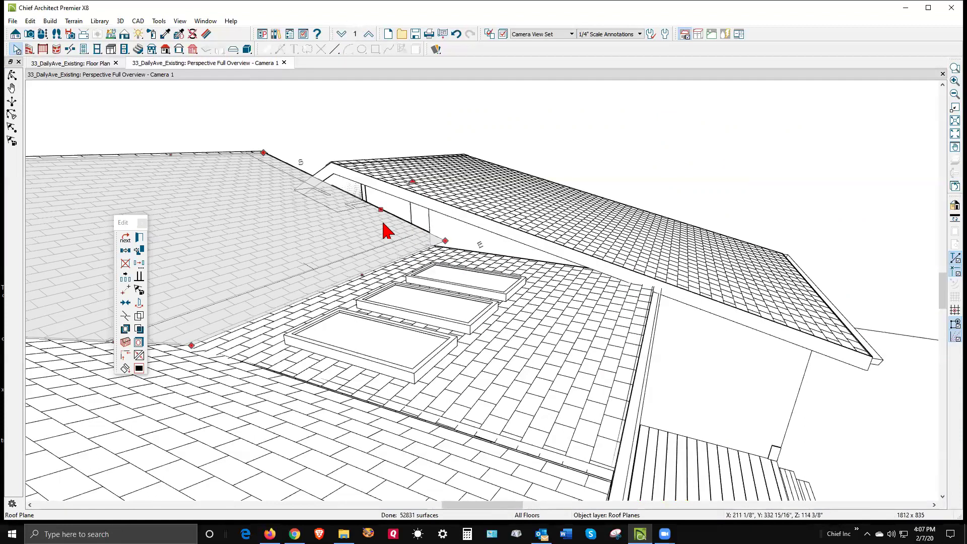
{"action": "key", "text": "ctrl+Tab"}
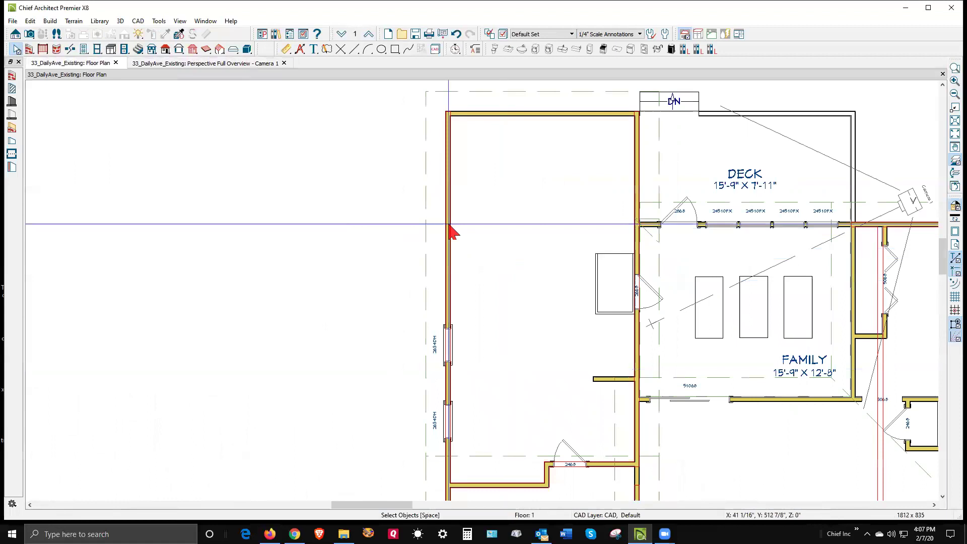
{"action": "scroll", "coordinate": [452, 229], "scroll_direction": "down", "scroll_amount": 3}
{"action": "scroll", "coordinate": [675, 334], "scroll_direction": "up", "scroll_amount": 3}
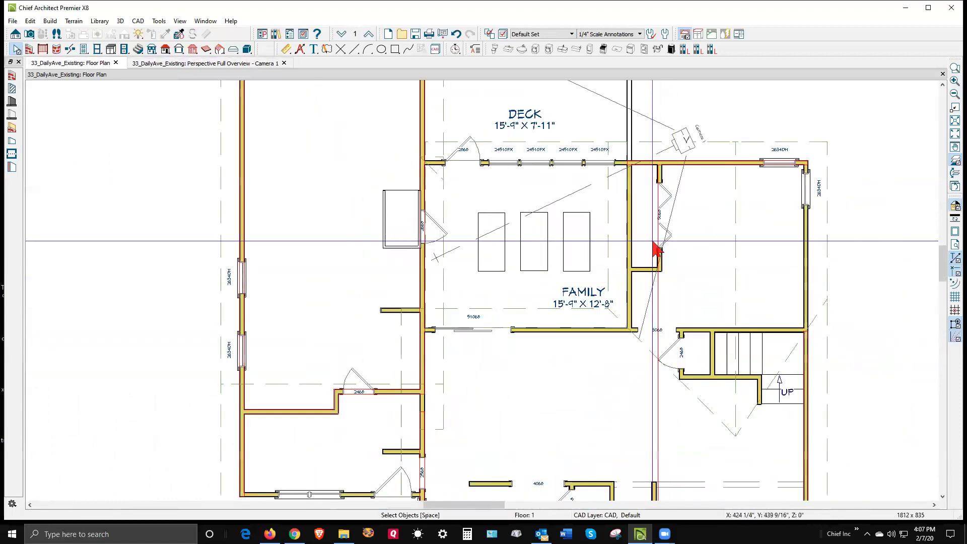
{"action": "scroll", "coordinate": [656, 248], "scroll_direction": "down", "scroll_amount": 2}
{"action": "scroll", "coordinate": [614, 236], "scroll_direction": "up", "scroll_amount": 1}
{"action": "scroll", "coordinate": [619, 227], "scroll_direction": "down", "scroll_amount": 1}
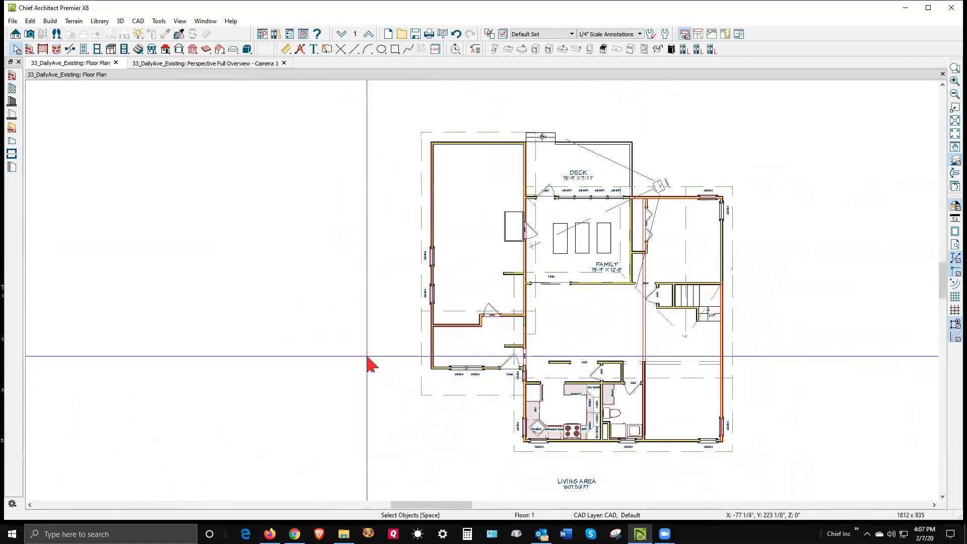
{"action": "scroll", "coordinate": [377, 322], "scroll_direction": "up", "scroll_amount": 2}
- Add a break in the main roof plane's side edge where it crosses the side wing's ridge line
{"action": "left_click", "coordinate": [599, 312]}
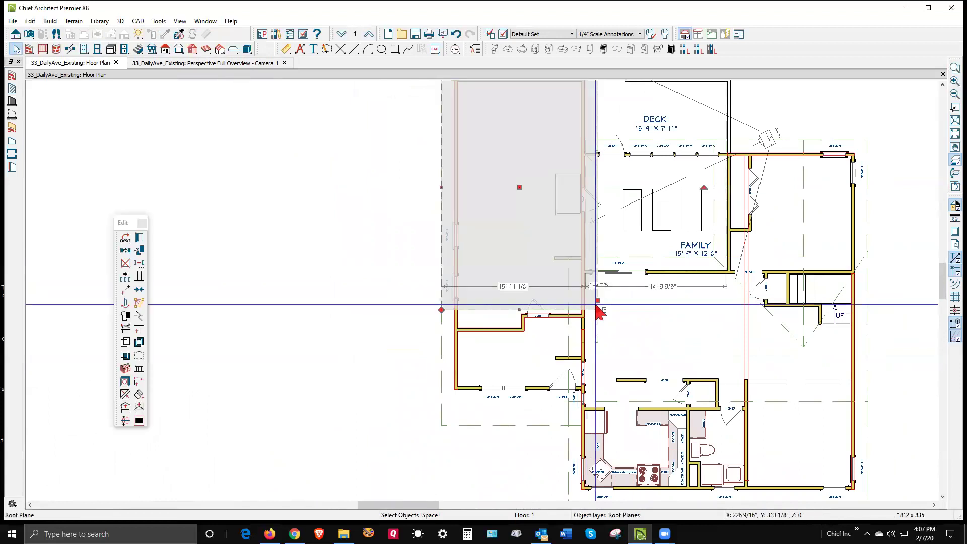
{"action": "scroll", "coordinate": [600, 309], "scroll_direction": "up", "scroll_amount": 2}
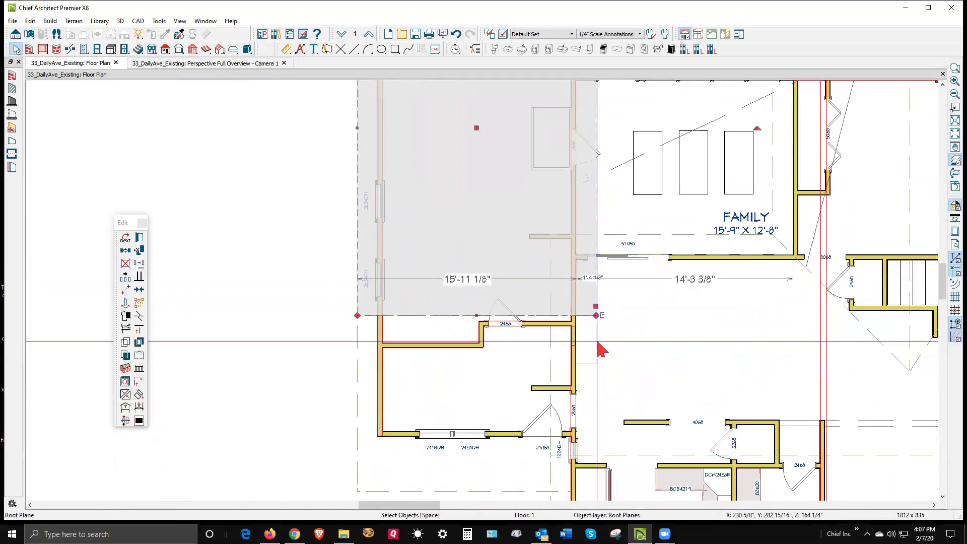
{"action": "left_click", "coordinate": [601, 349]}
{"action": "left_click", "coordinate": [528, 491]}
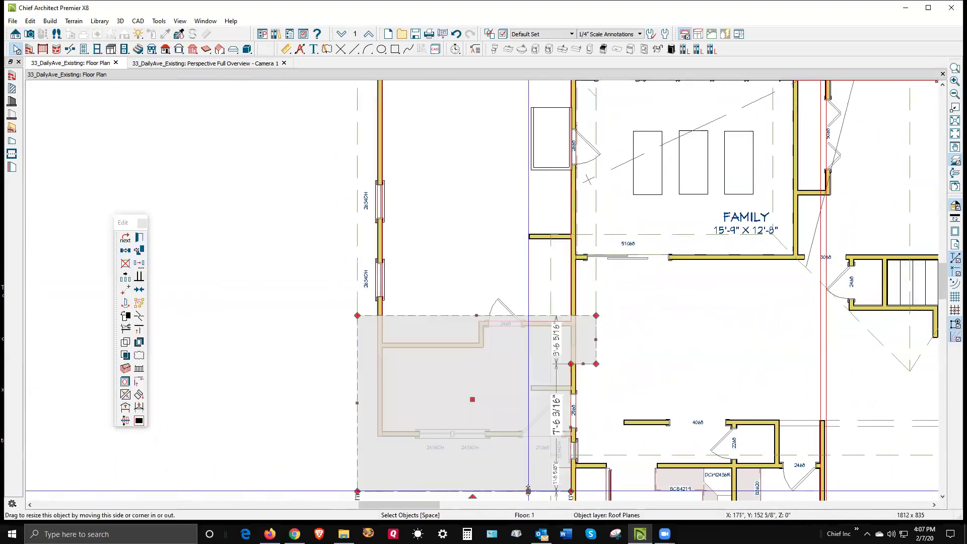
{"action": "scroll", "coordinate": [560, 342], "scroll_direction": "up", "scroll_amount": 2}
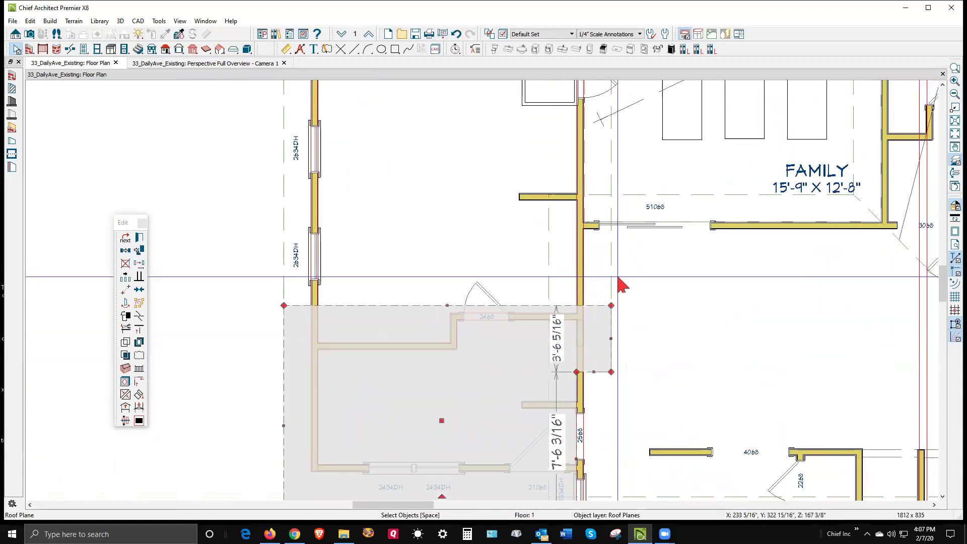
{"action": "left_click", "coordinate": [554, 272]}
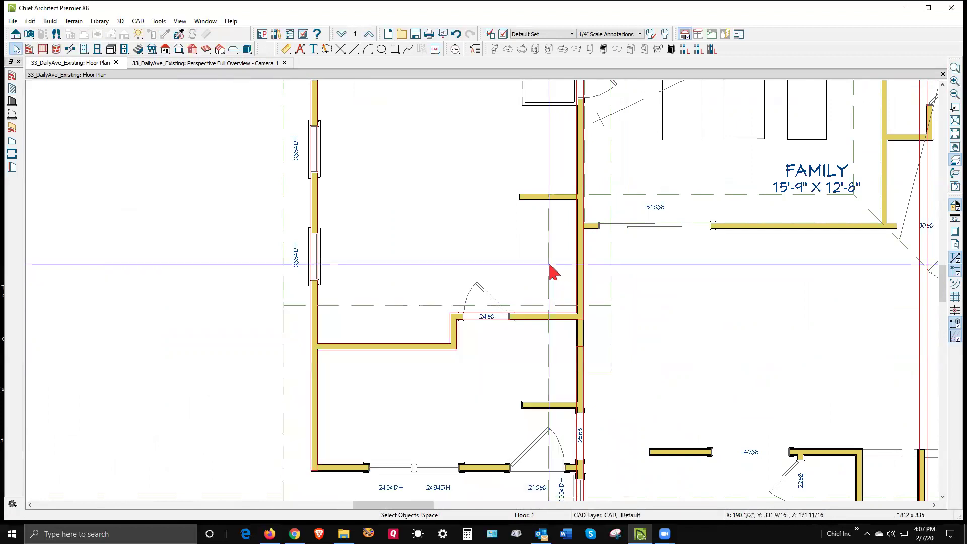
{"action": "left_click", "coordinate": [549, 264]}
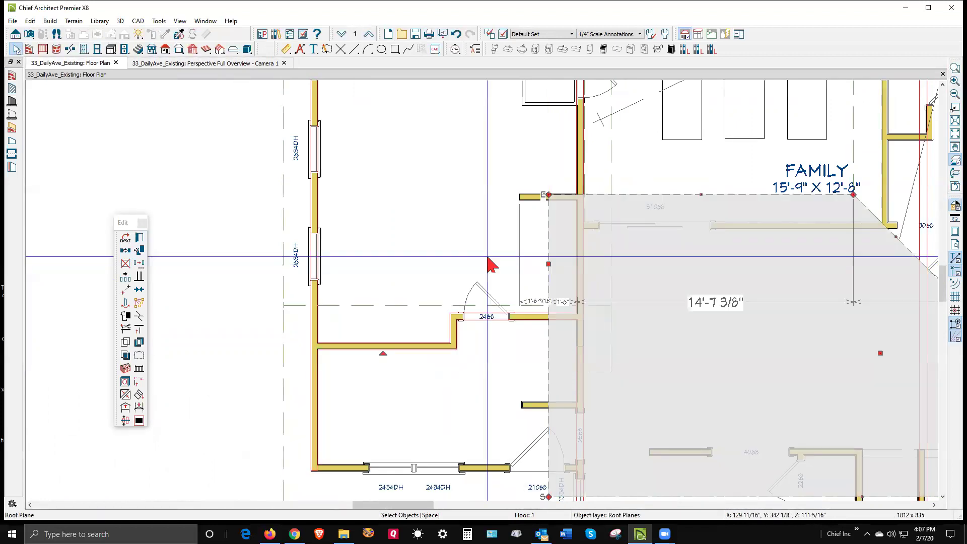
{"action": "left_click", "coordinate": [138, 316]}
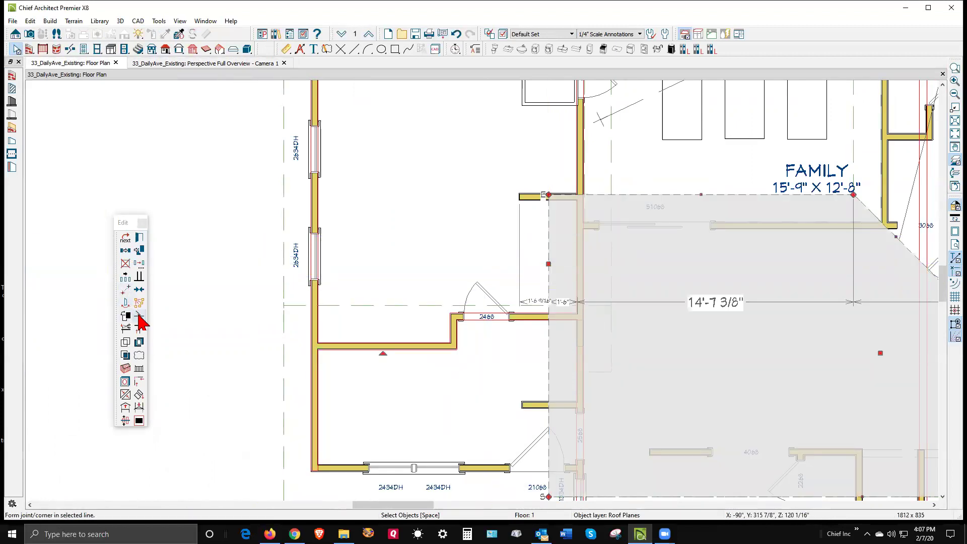
{"action": "left_click", "coordinate": [548, 306]}
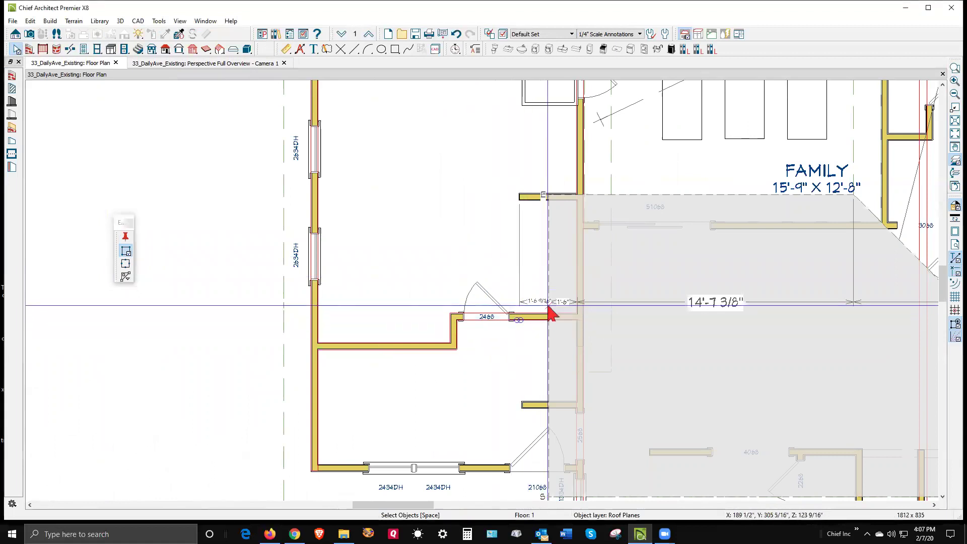
{"action": "left_click", "coordinate": [548, 308]}
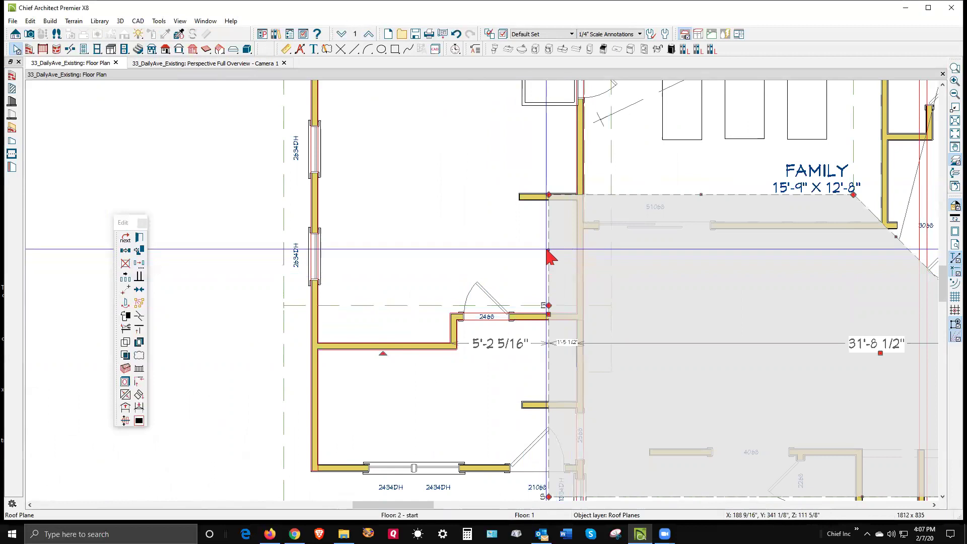
- Move the main roof plane's edge segment behind the side wing's ridge onto the wall between the family room and the wing
{"action": "left_click_drag", "start_coordinate": [548, 250], "coordinate": [583, 260]}
{"action": "key", "text": "Escape"}
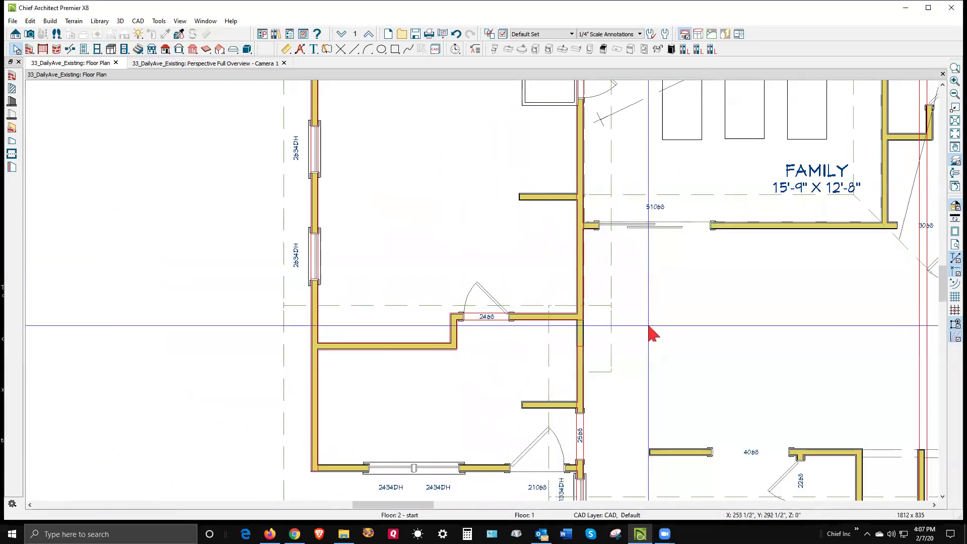
{"action": "key", "text": "ctrl+Tab"}
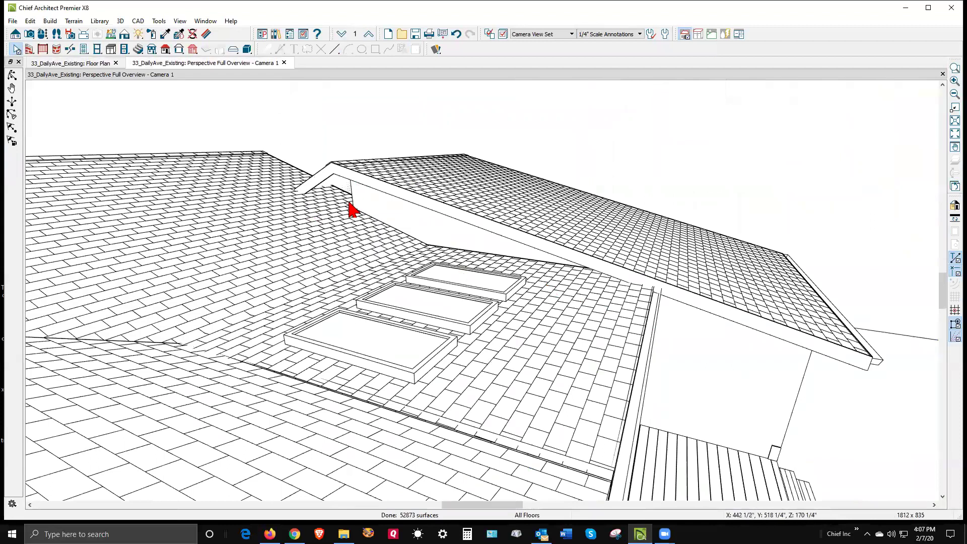
{"action": "key", "text": "ctrl+Tab"}
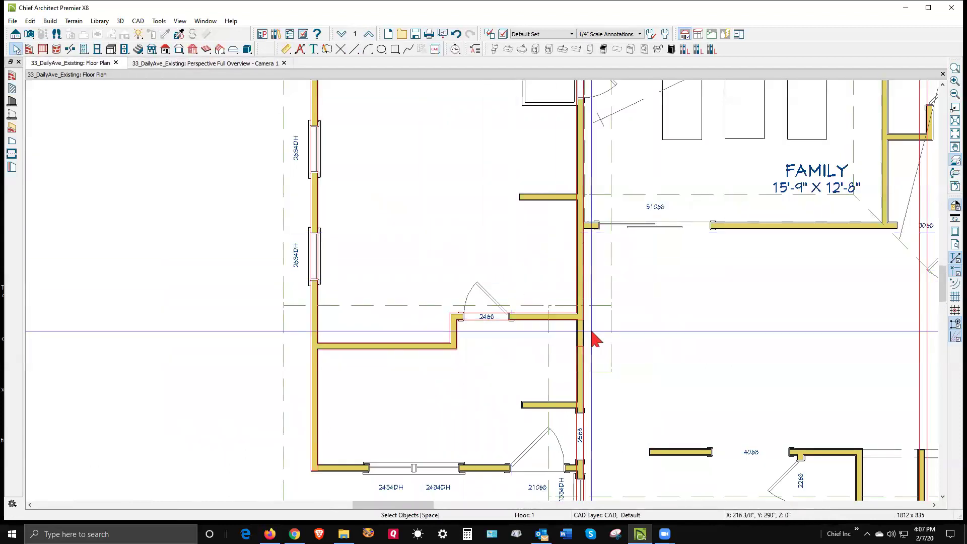
- Move the main roof plane's short notch edge about 10 3/4 inches toward the front, past the side wing's ridge line
{"action": "left_click", "coordinate": [282, 337]}
{"action": "scroll", "coordinate": [627, 322], "scroll_direction": "up", "scroll_amount": 4}
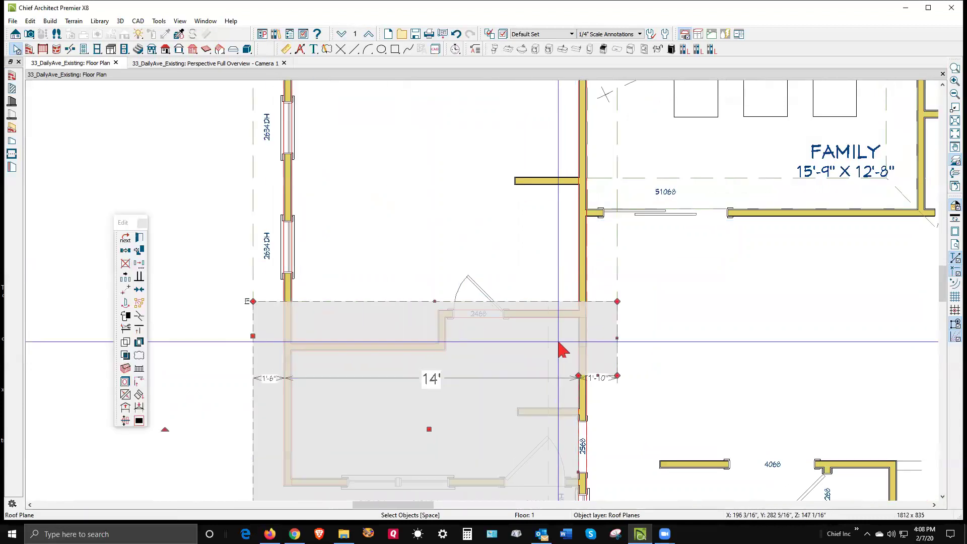
{"action": "left_click", "coordinate": [629, 316]}
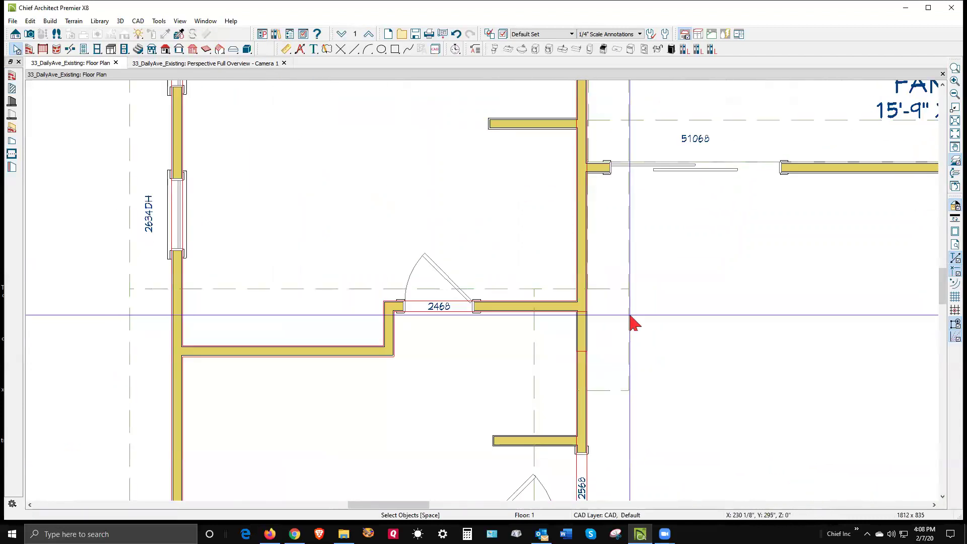
{"action": "left_click", "coordinate": [628, 268]}
{"action": "left_click", "coordinate": [630, 317]}
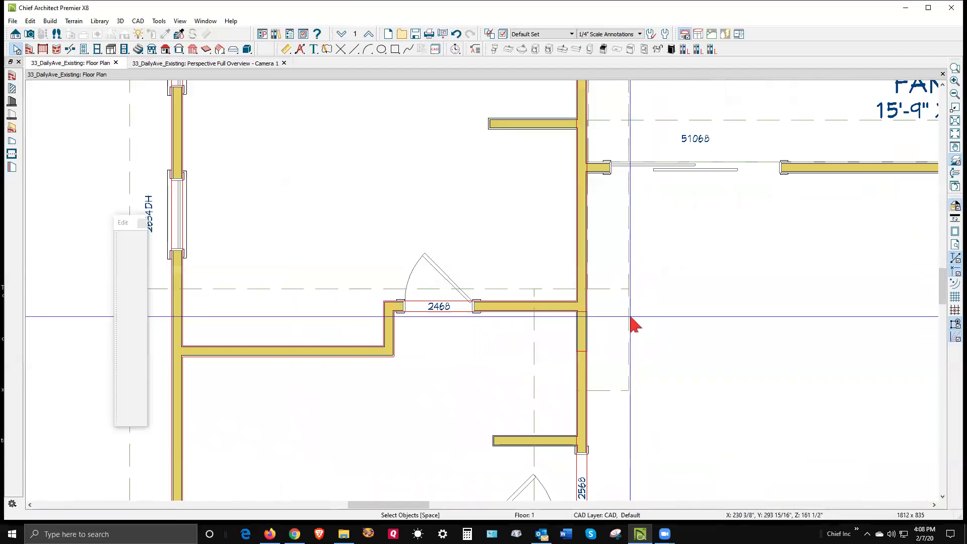
{"action": "key", "text": "Escape"}
{"action": "left_click", "coordinate": [534, 348]}
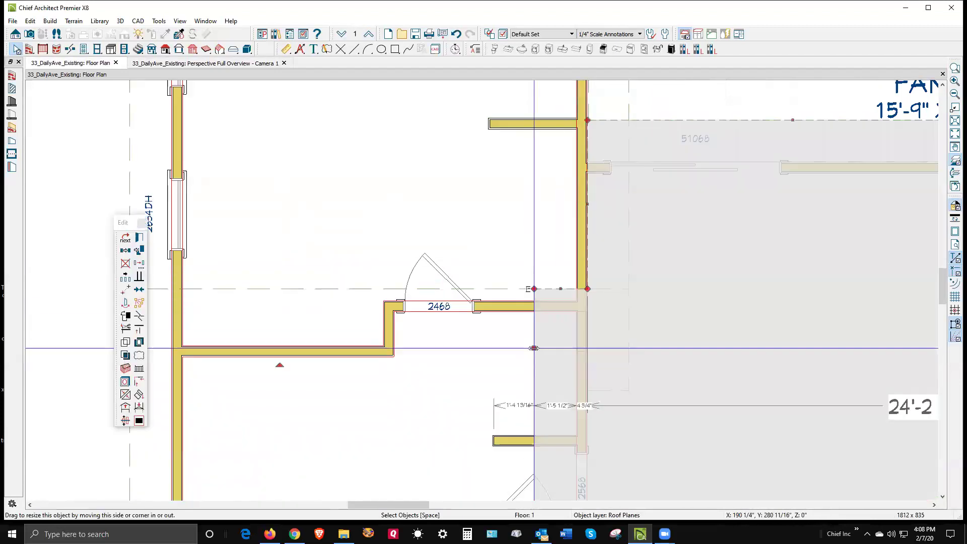
{"action": "left_click_drag", "start_coordinate": [560, 288], "coordinate": [564, 314]}
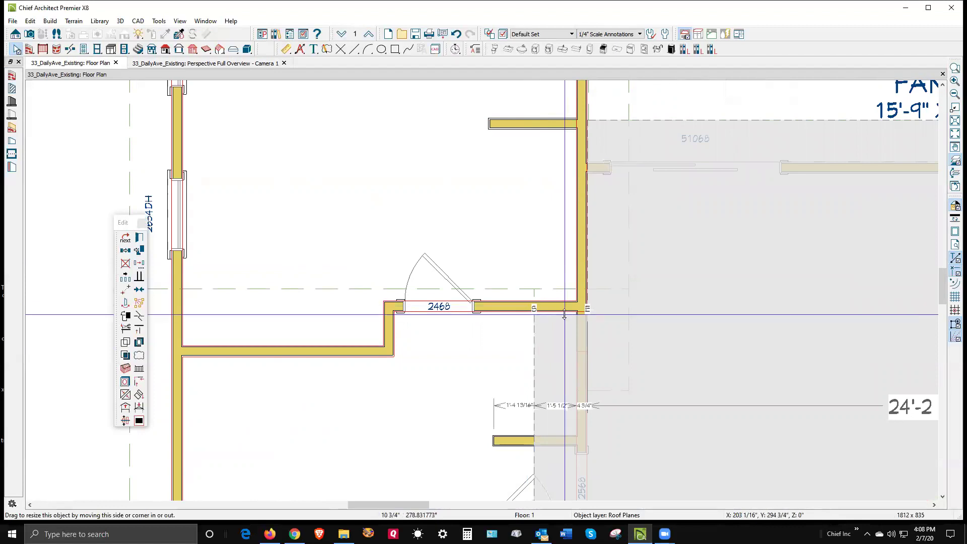
{"action": "key", "text": "Escape"}
{"action": "key", "text": "ctrl+Tab"}
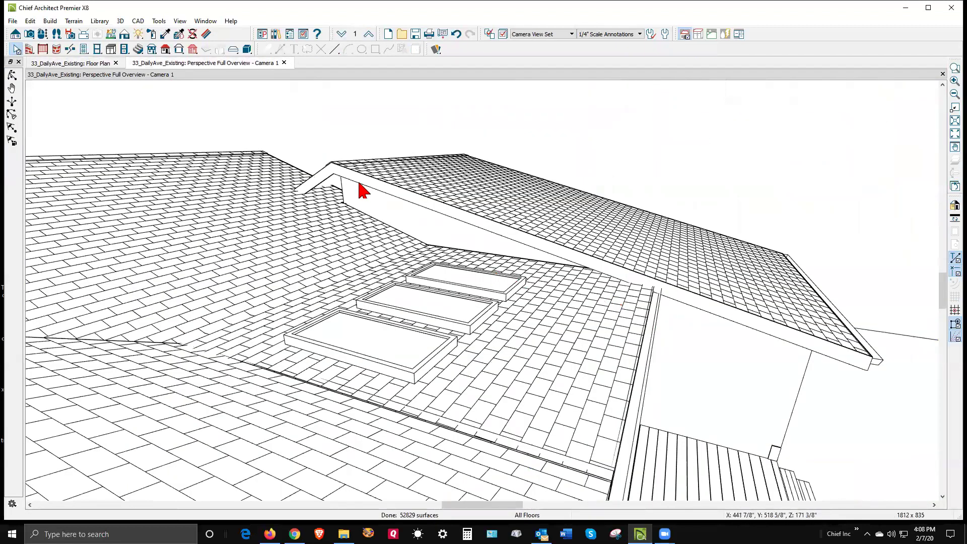
{"action": "key", "text": "ctrl+Tab"}
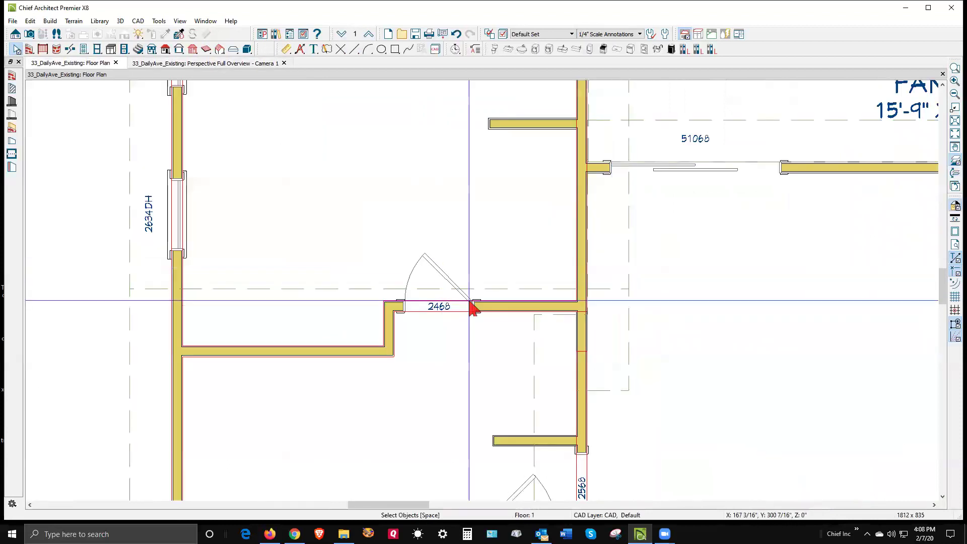
- Shift the main roof plane's short notch edge further toward the front, in plan and in the camera view, beneath the side wing's overhang
{"action": "left_click", "coordinate": [555, 319]}
{"action": "mouse_move", "coordinate": [556, 324]}
{"action": "left_mouse_down"}
{"action": "mouse_move", "coordinate": [557, 316]}
{"action": "mouse_move", "coordinate": [556, 342]}
{"action": "left_mouse_up"}
{"action": "key", "text": "Escape"}
{"action": "key", "text": "ctrl+Tab"}
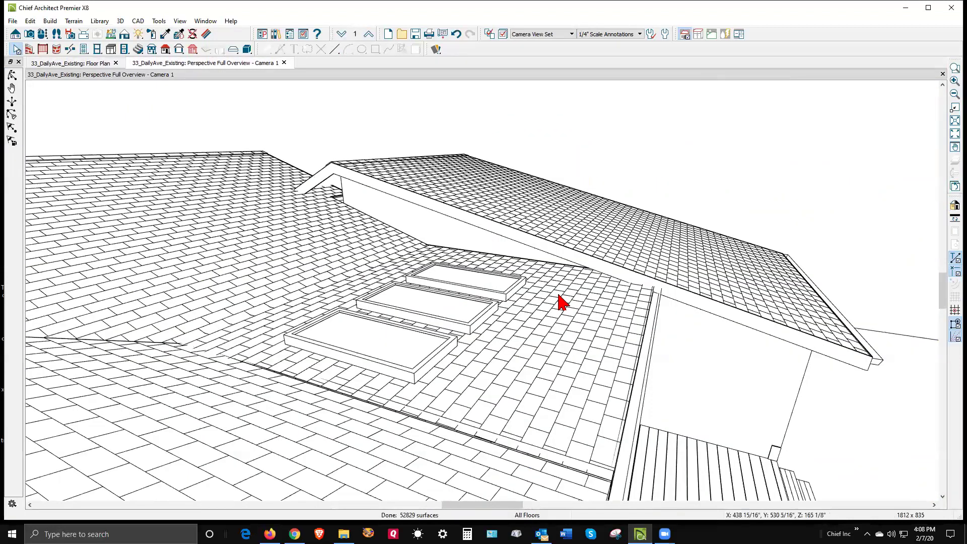
{"action": "left_click", "coordinate": [332, 200]}
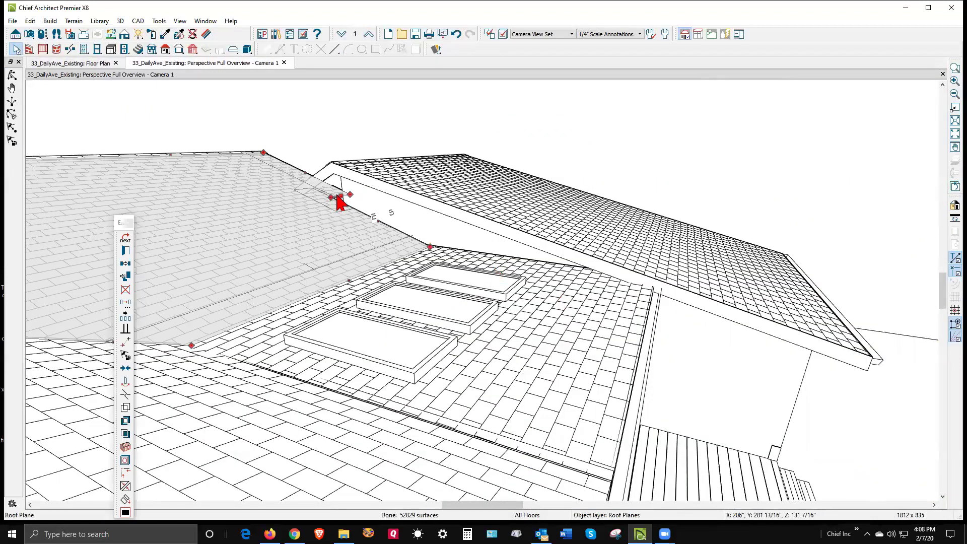
{"action": "left_click_drag", "start_coordinate": [336, 196], "coordinate": [323, 185]}
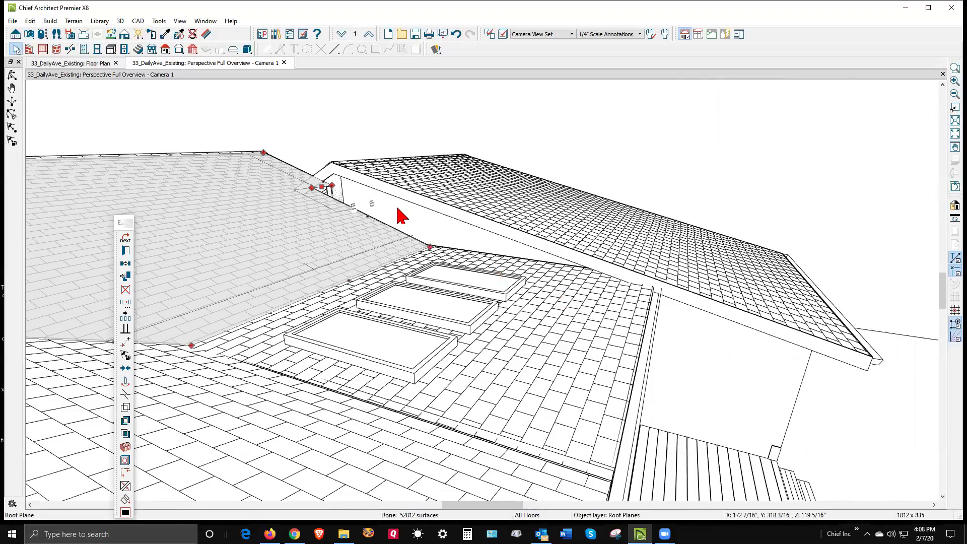
- Extend the attic wall about 2'-6" past the ridge beneath the overhang, and raise its short sloped top edge to the roof plane
{"action": "left_click", "coordinate": [352, 199]}
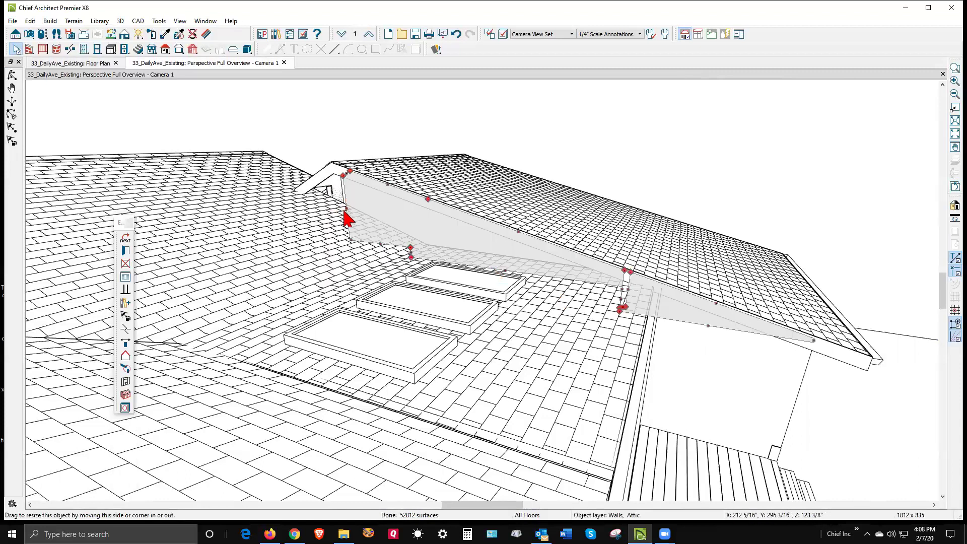
{"action": "left_click_drag", "start_coordinate": [346, 208], "coordinate": [318, 208]}
{"action": "left_click", "coordinate": [541, 284]}
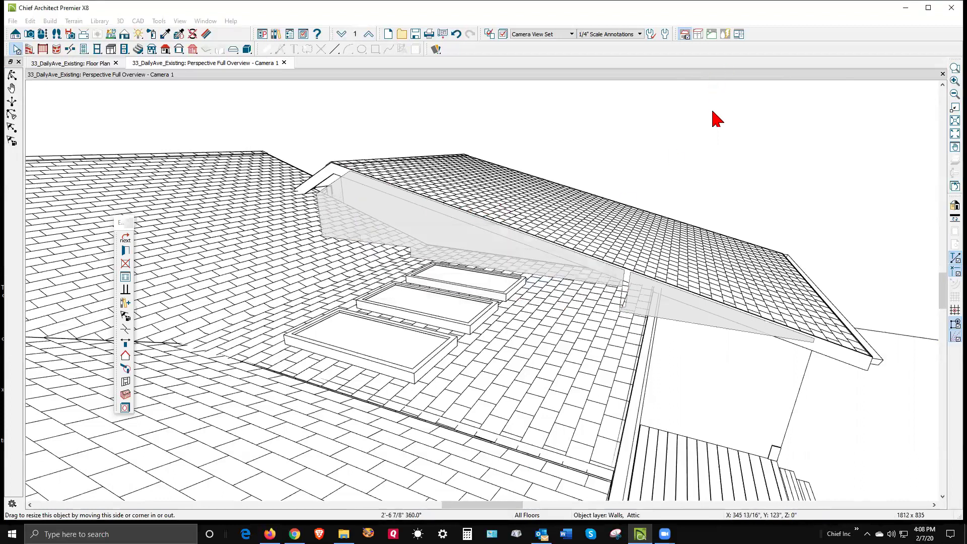
{"action": "left_click", "coordinate": [721, 129]}
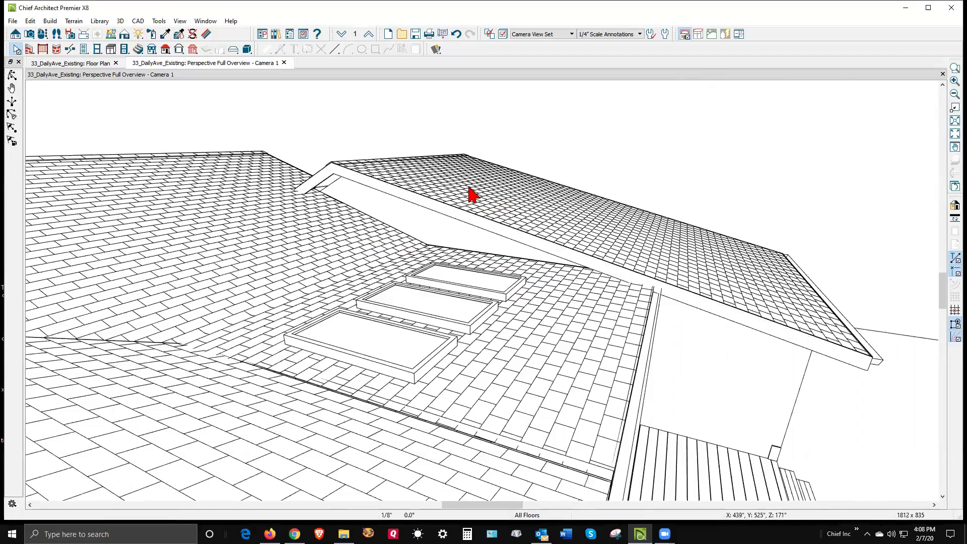
{"action": "left_click", "coordinate": [318, 196]}
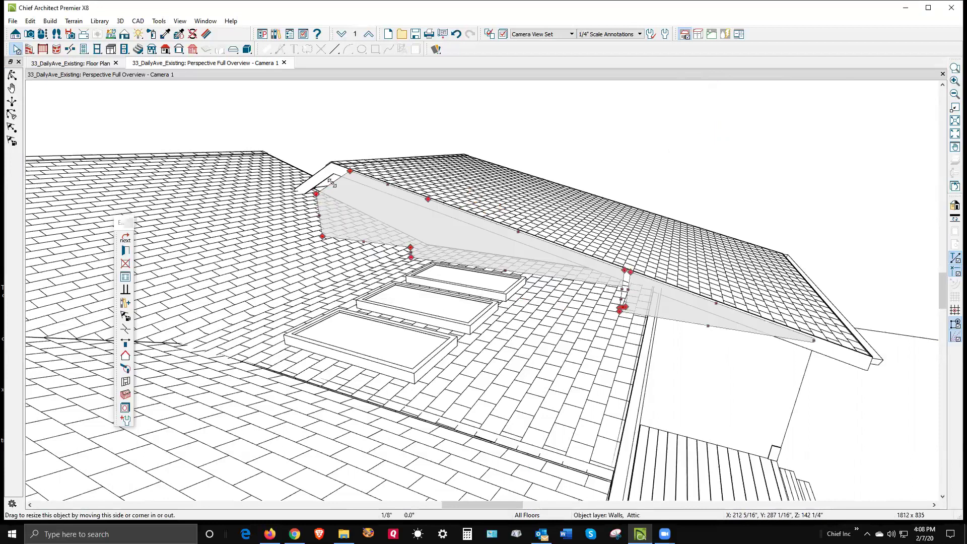
{"action": "left_click_drag", "start_coordinate": [330, 180], "coordinate": [324, 176]}
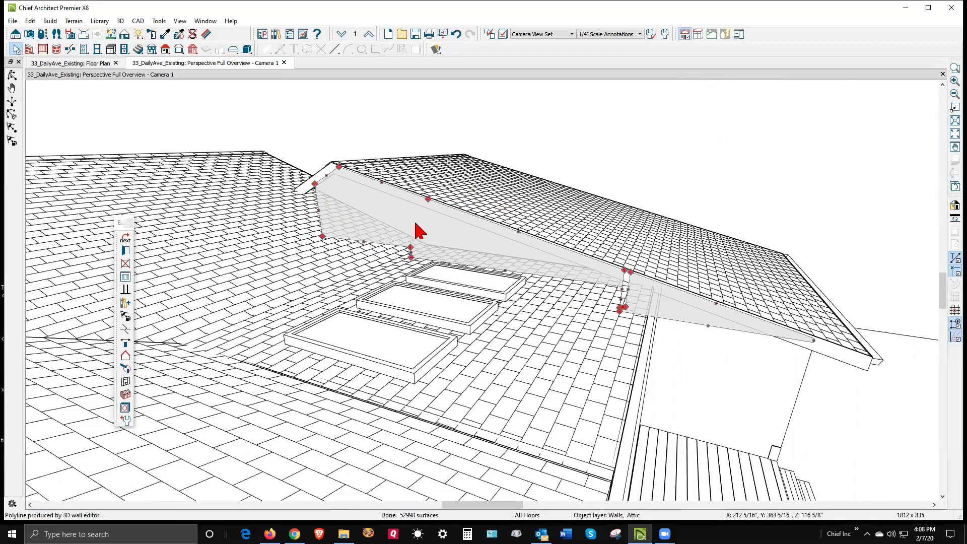
{"action": "key", "text": "Escape"}
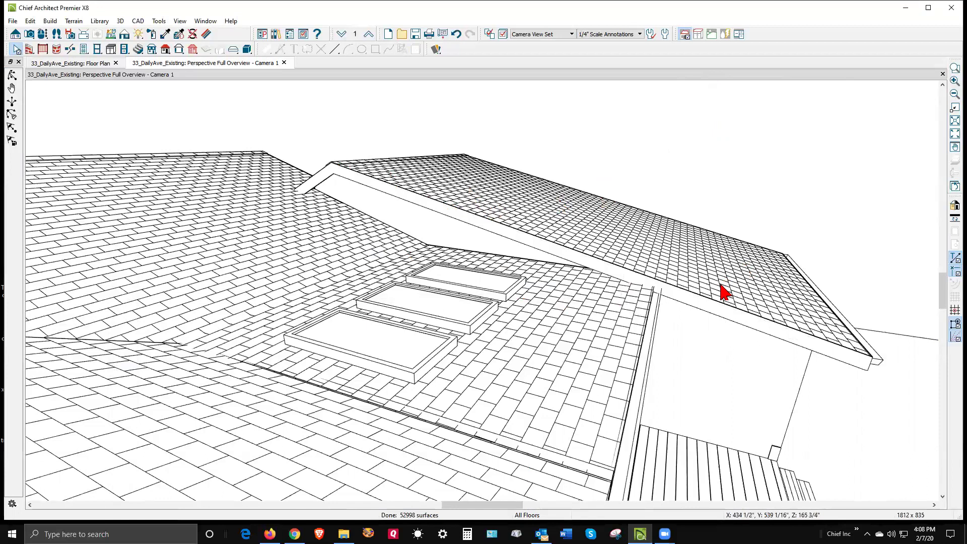
- On the front of the house, pull the eave of the side wing's front roof plane back about 9 inches toward the wall
{"action": "scroll", "coordinate": [629, 272], "scroll_direction": "down", "scroll_amount": 4}
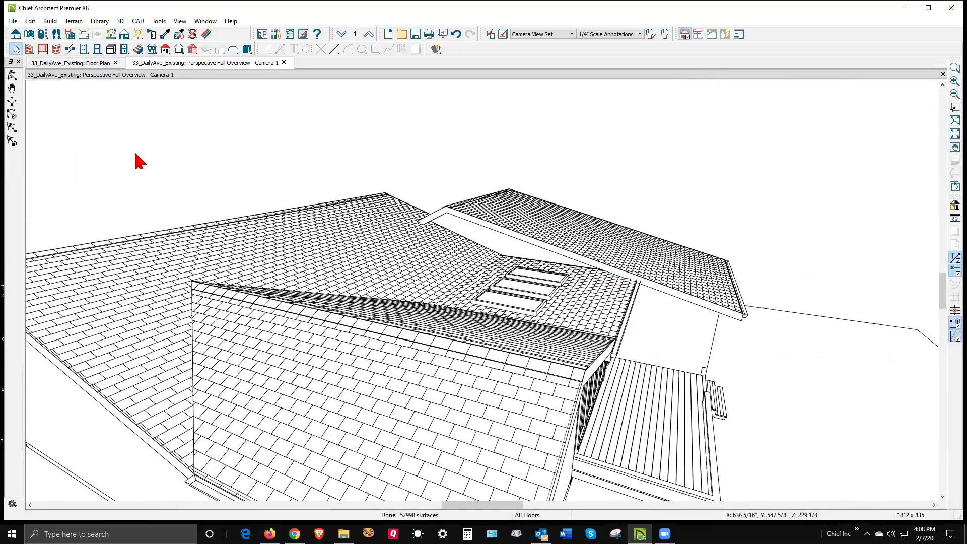
{"action": "left_click", "coordinate": [12, 75]}
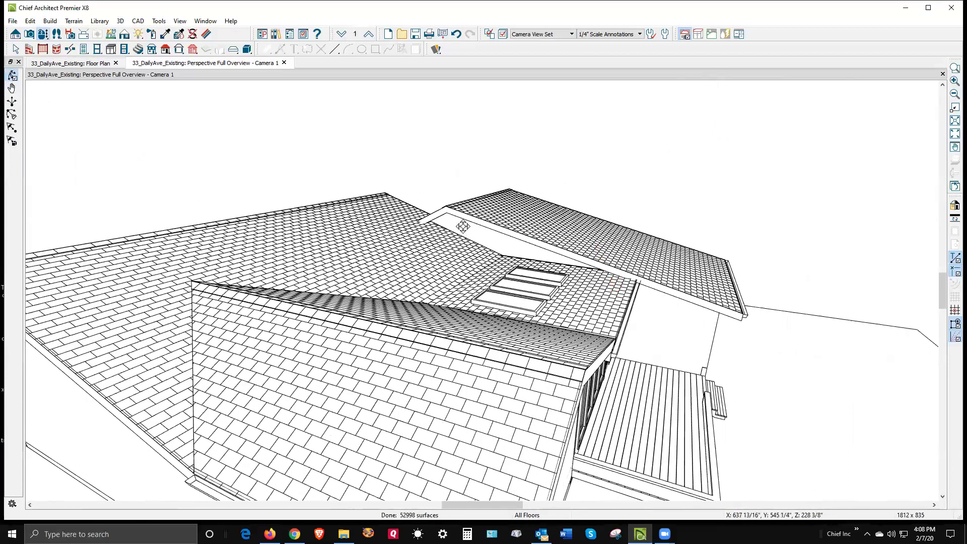
{"action": "scroll", "coordinate": [462, 226], "scroll_direction": "down", "scroll_amount": 5}
{"action": "left_click_drag", "start_coordinate": [546, 267], "coordinate": [168, 284]}
{"action": "scroll", "coordinate": [506, 307], "scroll_direction": "up", "scroll_amount": 5}
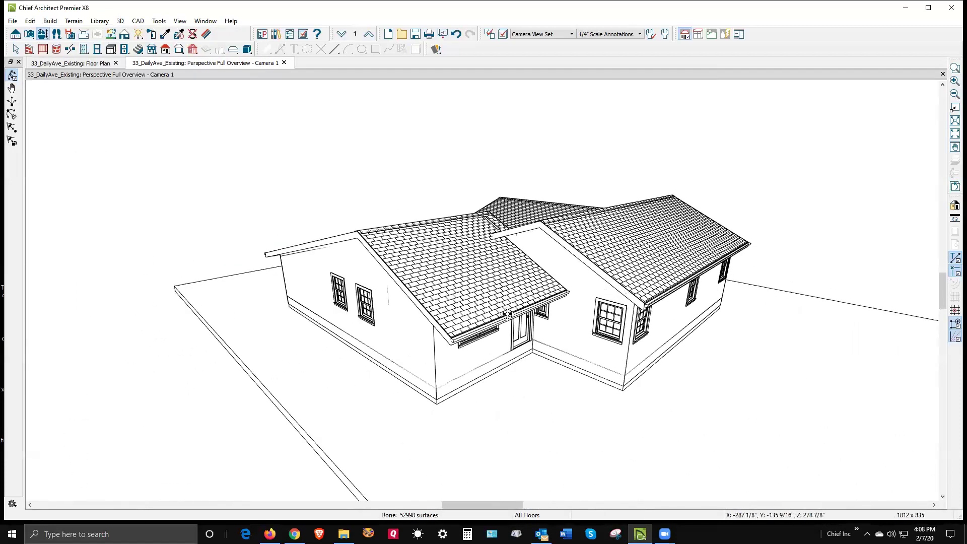
{"action": "key", "text": "space"}
{"action": "left_click", "coordinate": [515, 314]}
{"action": "left_click_drag", "start_coordinate": [520, 304], "coordinate": [509, 296]}
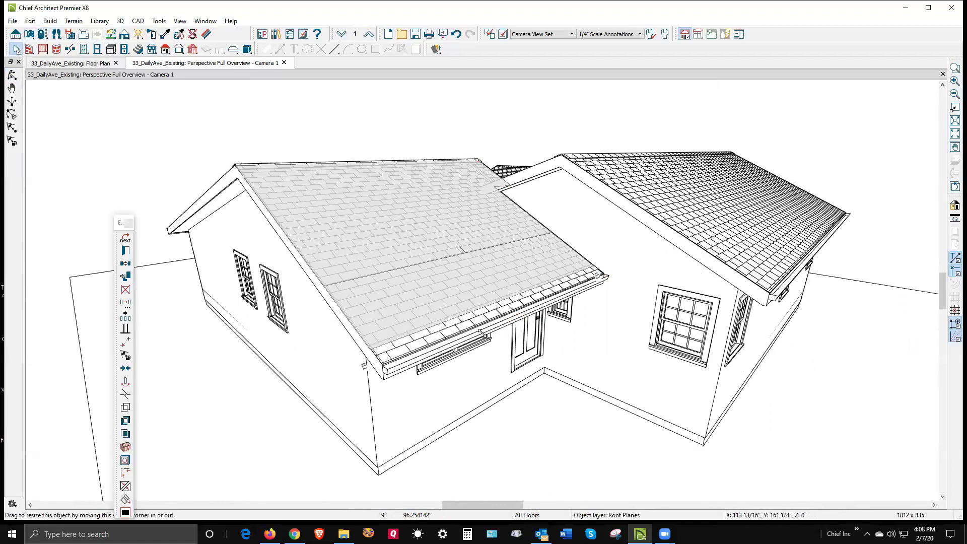
{"action": "left_click_drag", "start_coordinate": [435, 340], "coordinate": [451, 331]}
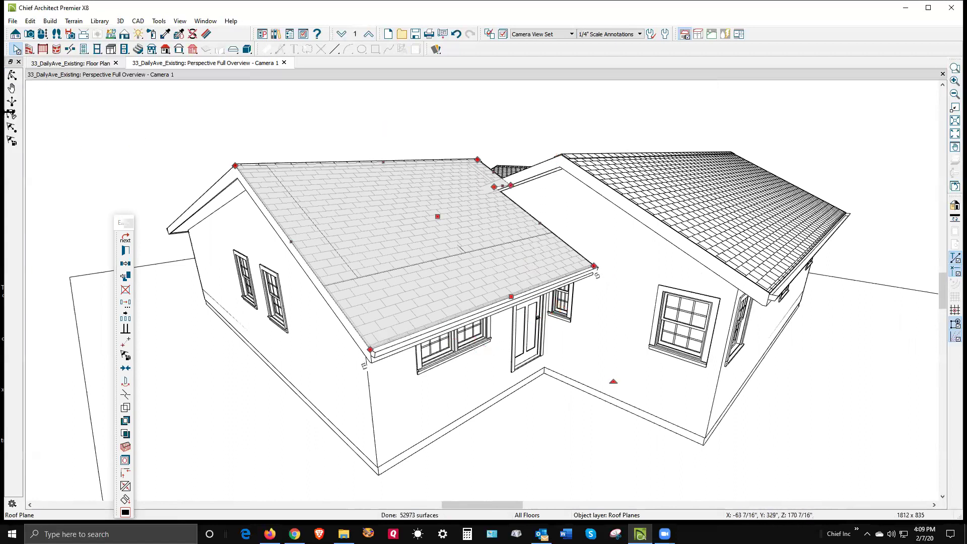
- Examine the corrected roof of the whole house from the front around to the deck side
{"action": "left_click", "coordinate": [12, 75]}
{"action": "left_click_drag", "start_coordinate": [342, 270], "coordinate": [246, 253]}
{"action": "left_click_drag", "start_coordinate": [571, 247], "coordinate": [386, 266]}
{"action": "left_click_drag", "start_coordinate": [317, 287], "coordinate": [424, 249]}
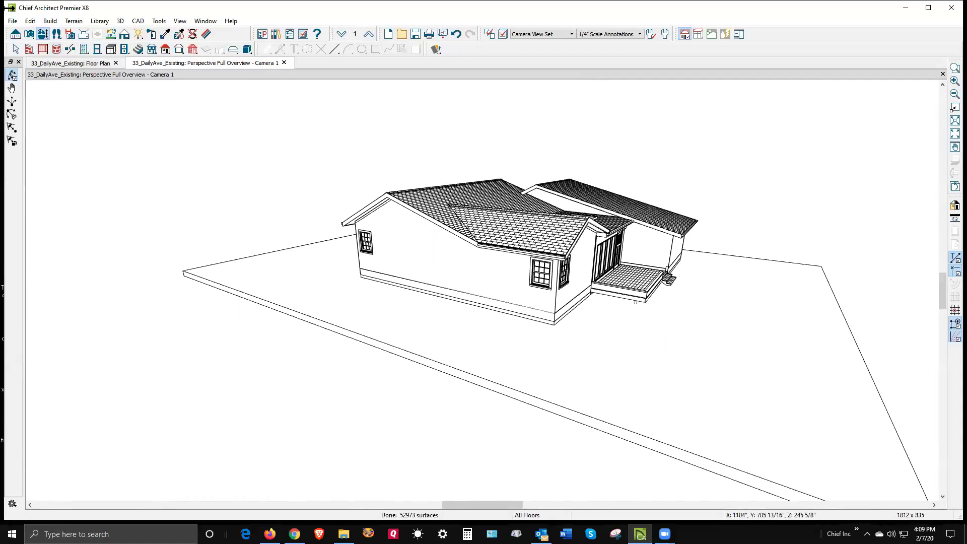
{"action": "double_click", "coordinate": [17, 49]}
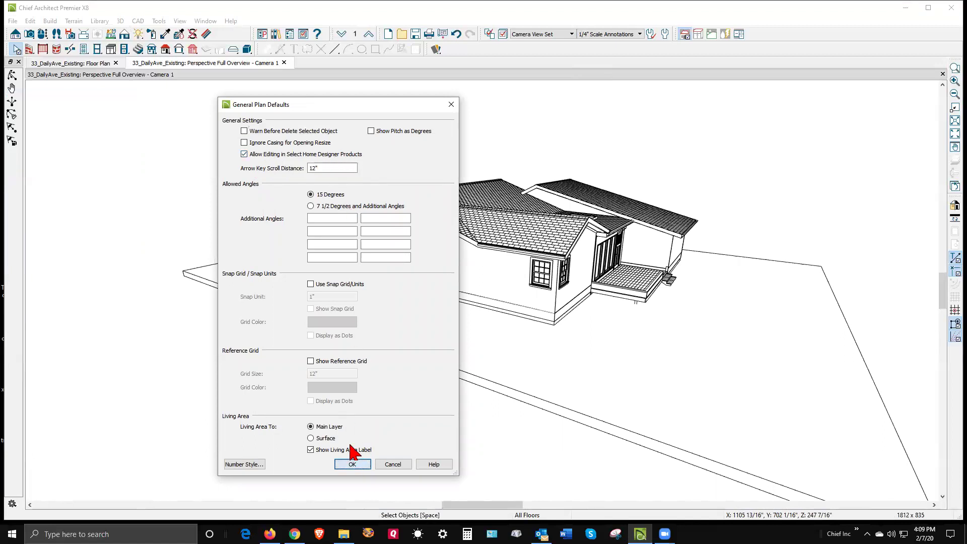
- Accept the general plan defaults and set up an entire-plan backup of plan files and all referenced files to a zip archive
{"action": "left_click", "coordinate": [358, 463]}
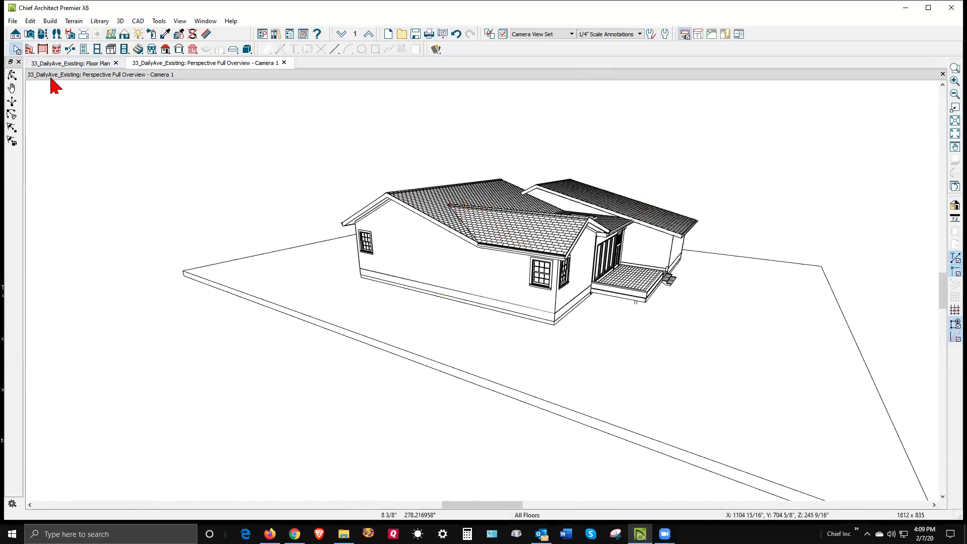
{"action": "left_click", "coordinate": [12, 21]}
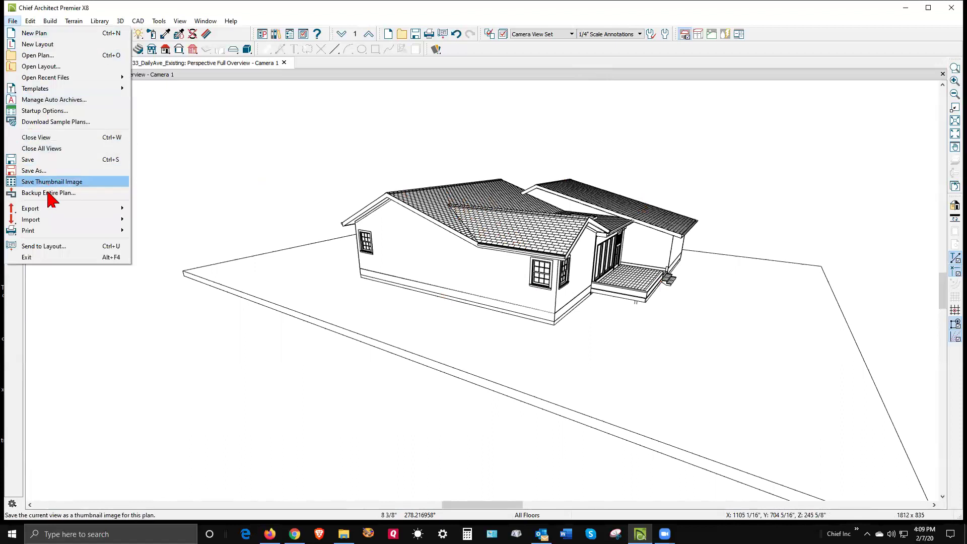
{"action": "mouse_move", "coordinate": [48, 211]}
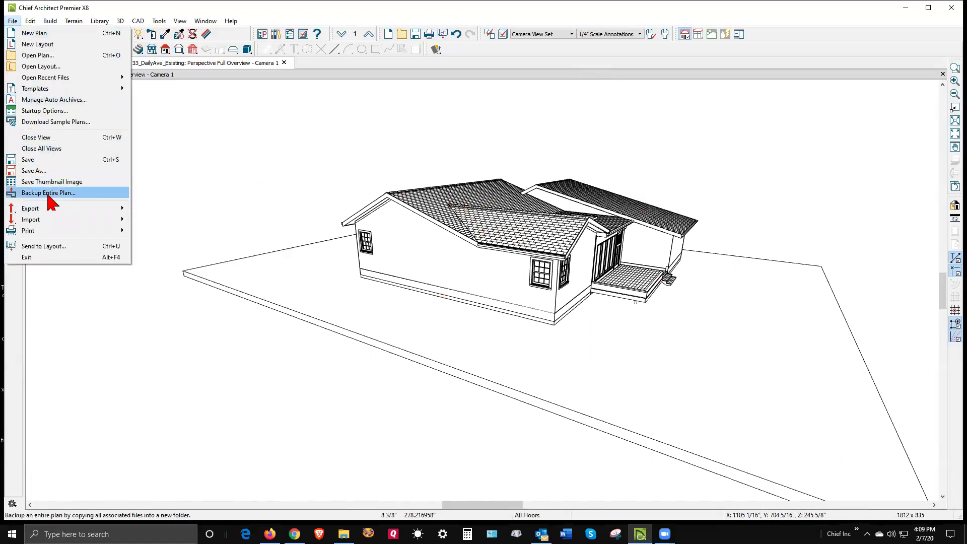
{"action": "left_click", "coordinate": [50, 193]}
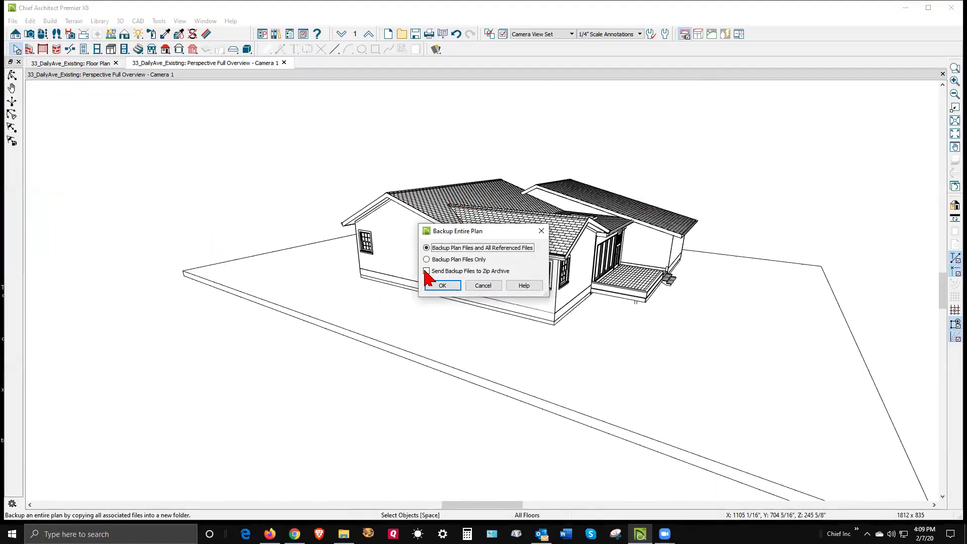
{"action": "left_click", "coordinate": [457, 272]}
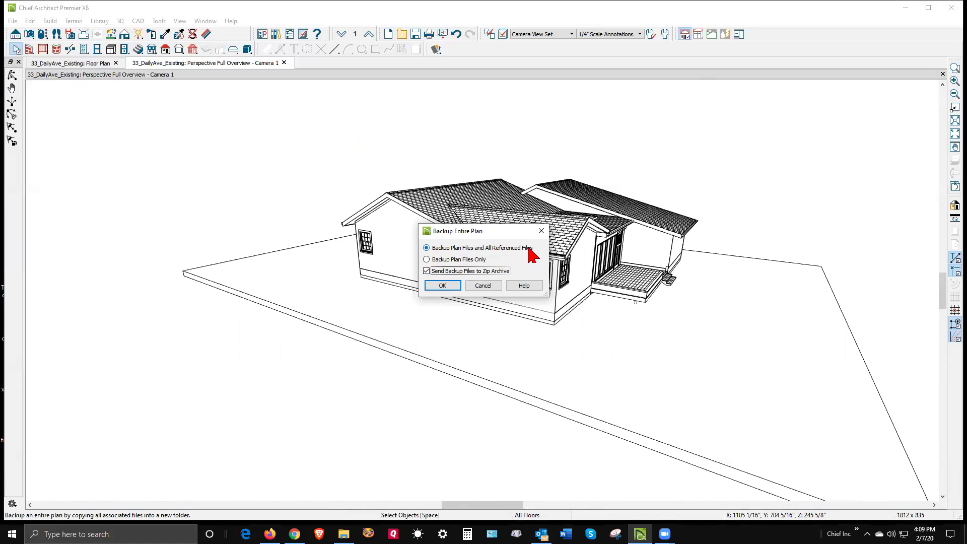
{"action": "left_click", "coordinate": [443, 285]}
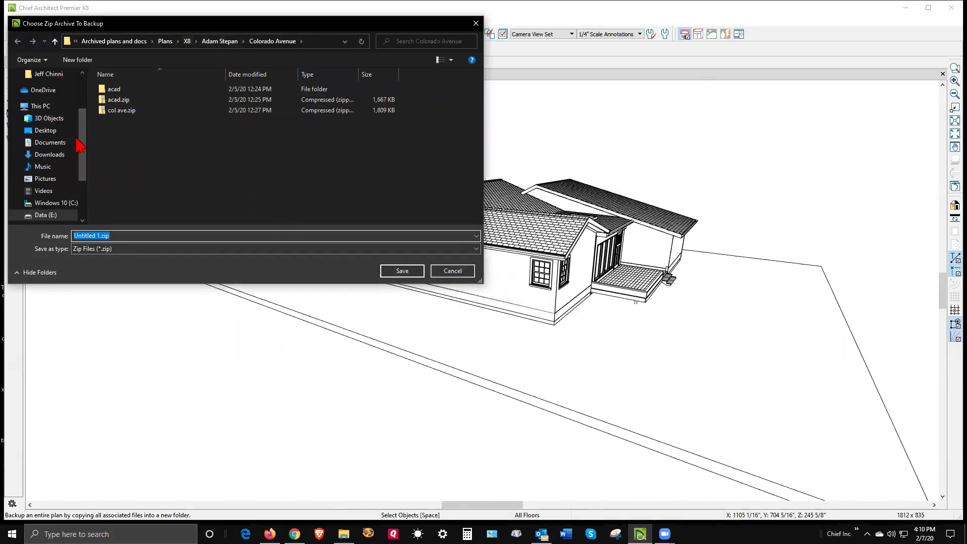
- Save the backup zip archive in the Downloads folder under the name Daily Av
{"action": "left_click", "coordinate": [50, 154]}
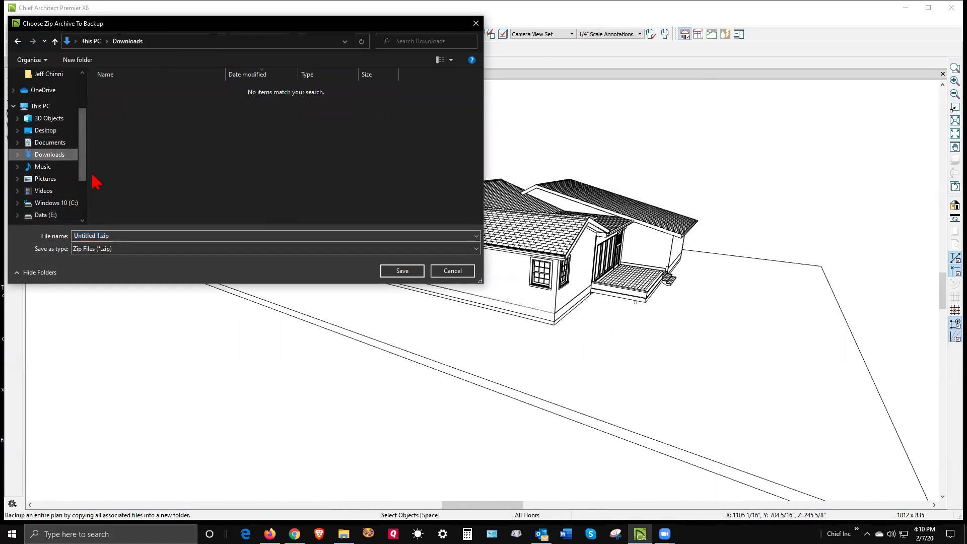
{"action": "left_click", "coordinate": [97, 235]}
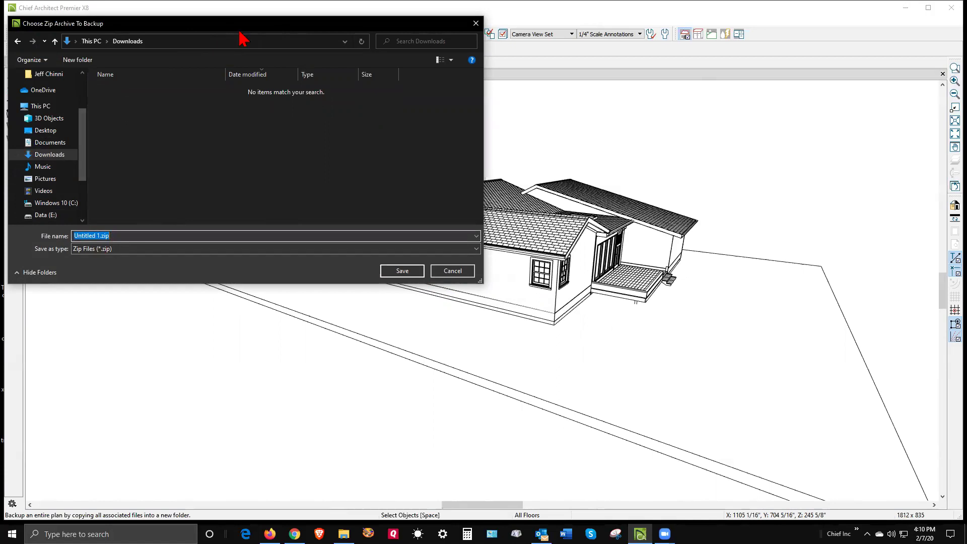
{"action": "left_click_drag", "start_coordinate": [240, 32], "coordinate": [402, 128]}
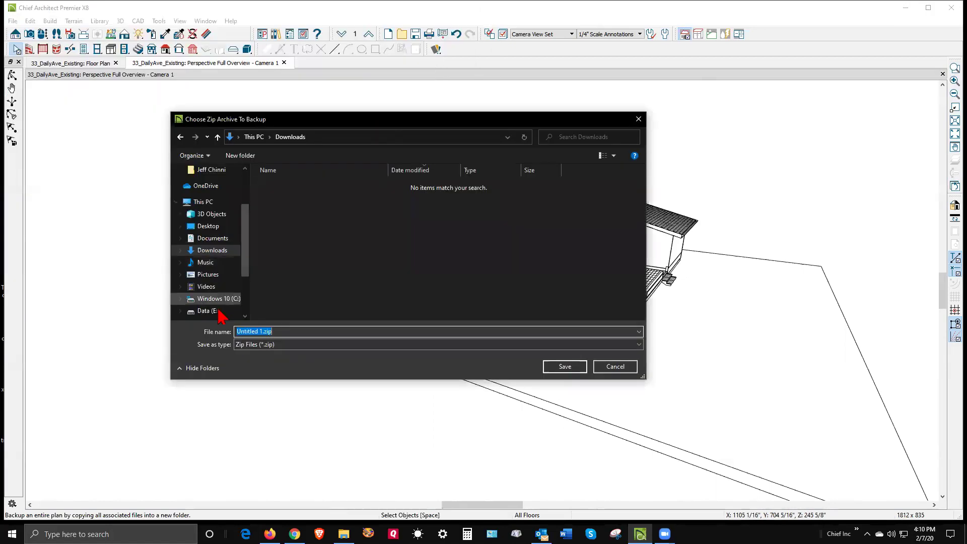
{"action": "left_click", "coordinate": [262, 331]}
{"action": "left_click_drag", "start_coordinate": [274, 331], "coordinate": [185, 321]}
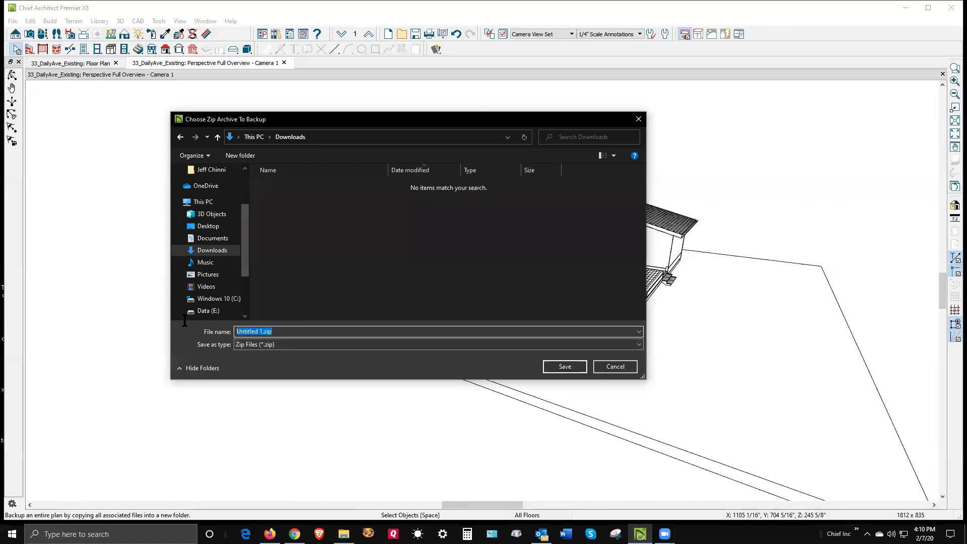
{"action": "left_click_drag", "start_coordinate": [263, 331], "coordinate": [211, 327]}
{"action": "type", "text": "Daily Av"}
{"action": "left_click", "coordinate": [565, 367]}
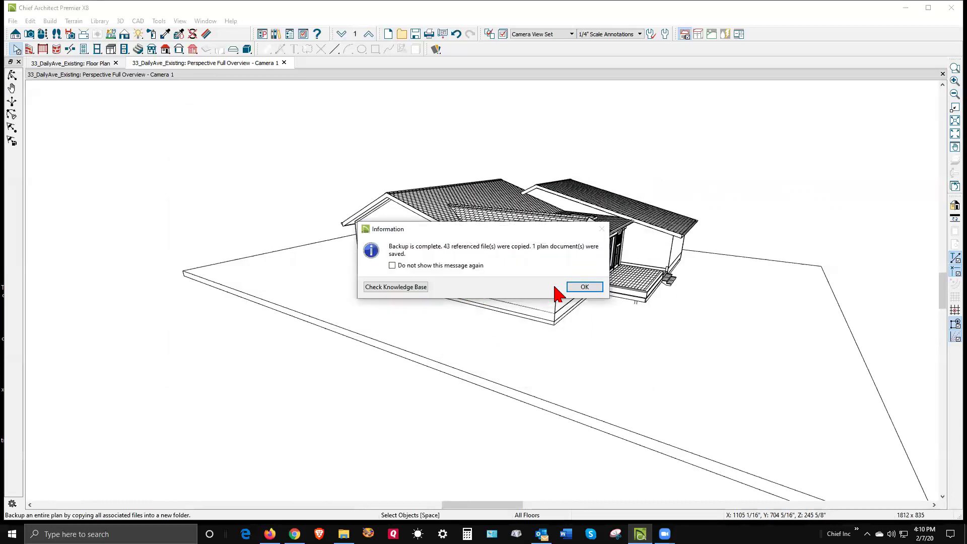
{"action": "left_click", "coordinate": [594, 285]}
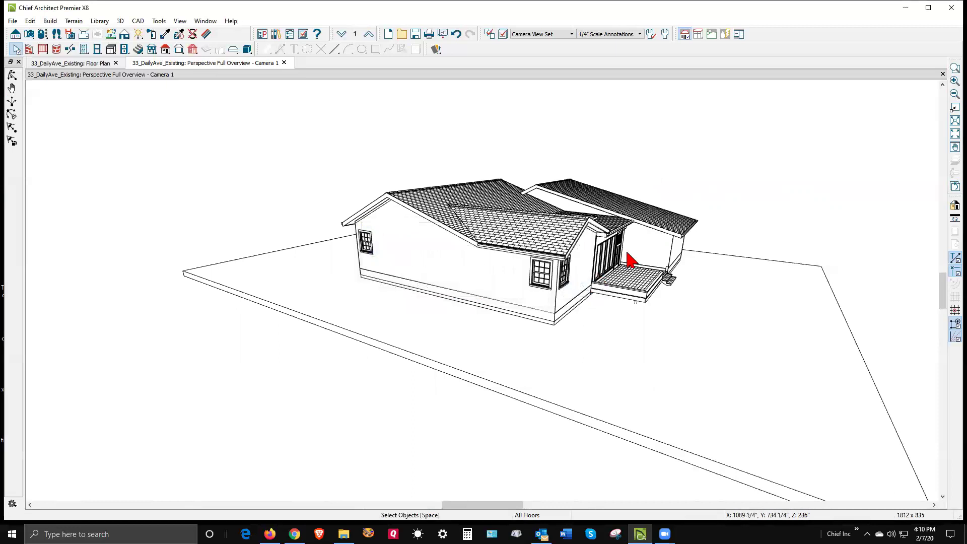